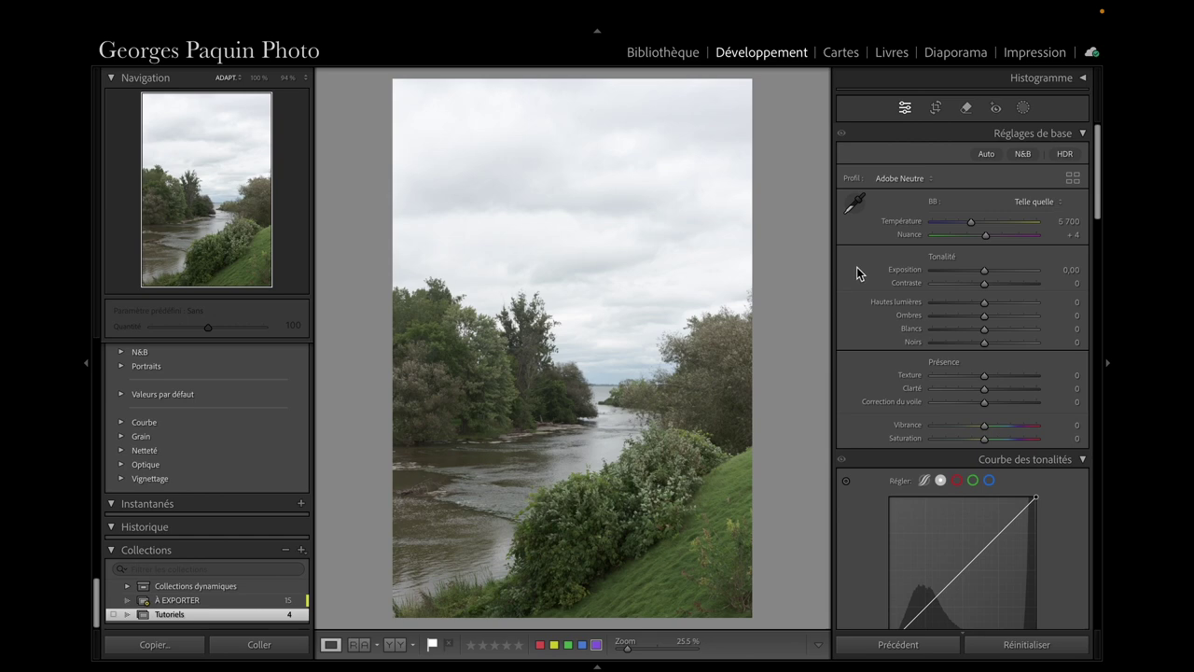
- Convert the river photo to black and white and compare it in the Before/After view
click(1023, 153)
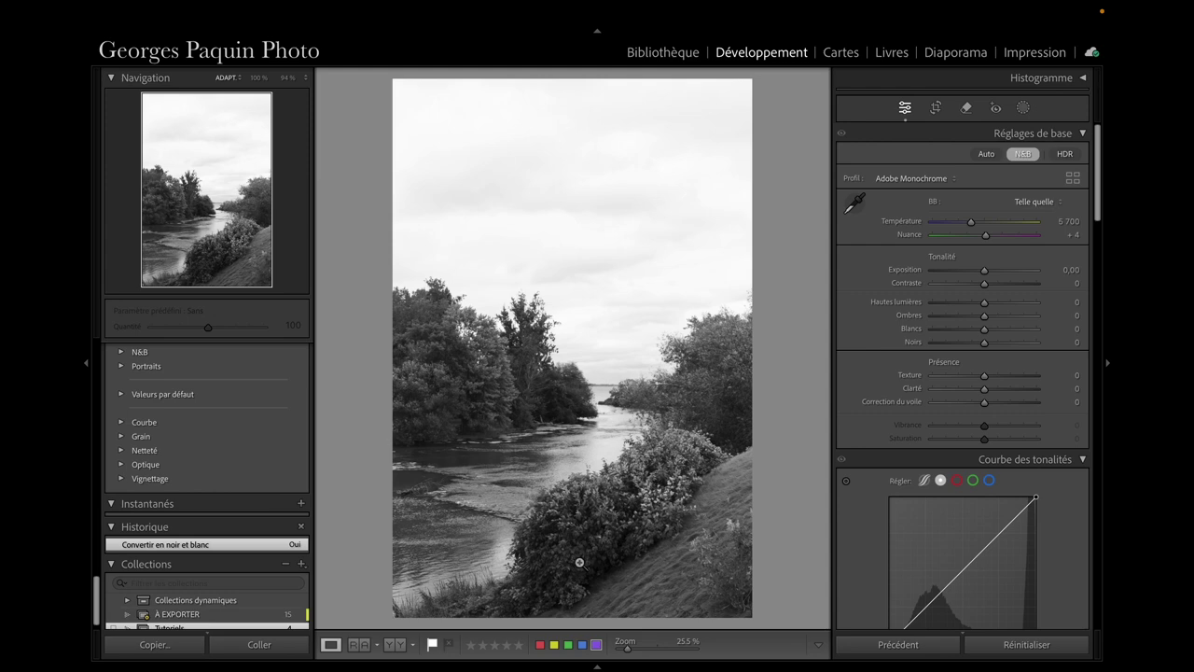
click(395, 644)
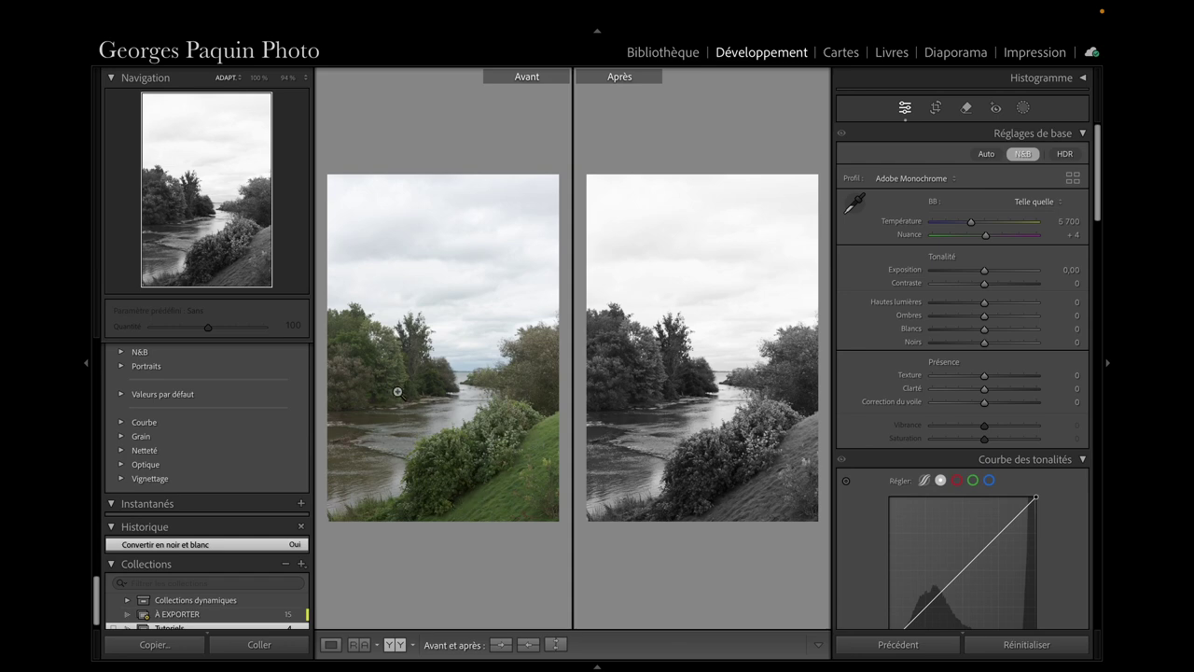
- Back in Loupe view, set the B&W mix to Green -78 and Yellow -31
key(y)
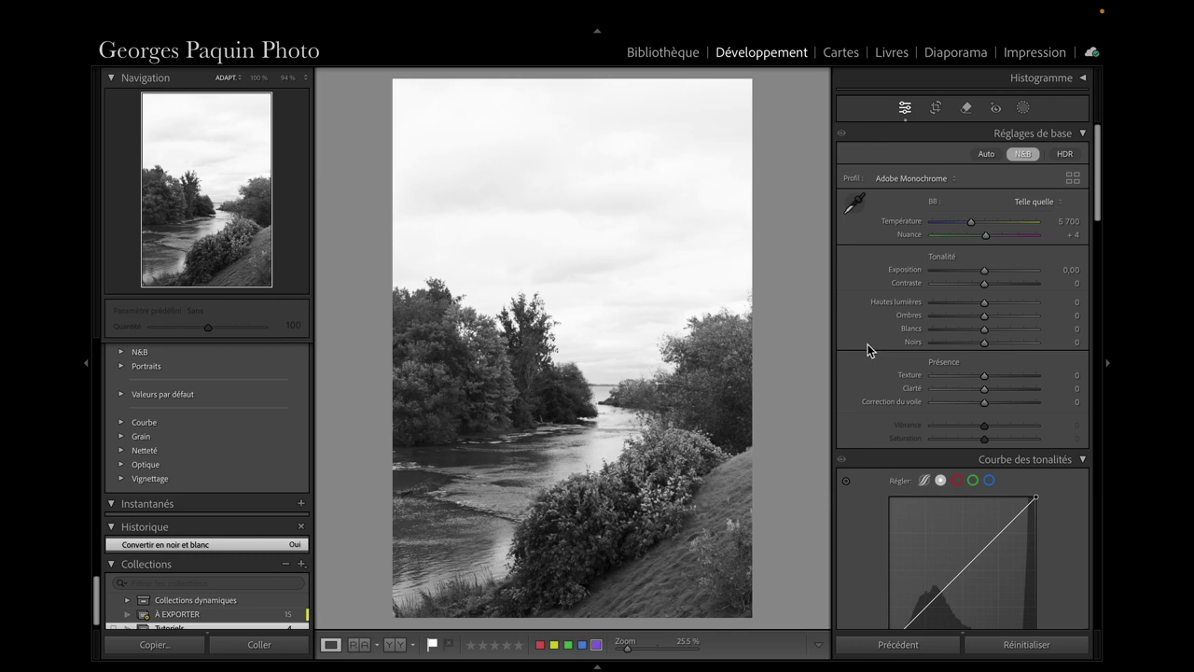
scroll(868, 347, down, 3)
scroll(868, 350, down, 5)
scroll(868, 350, down, 3)
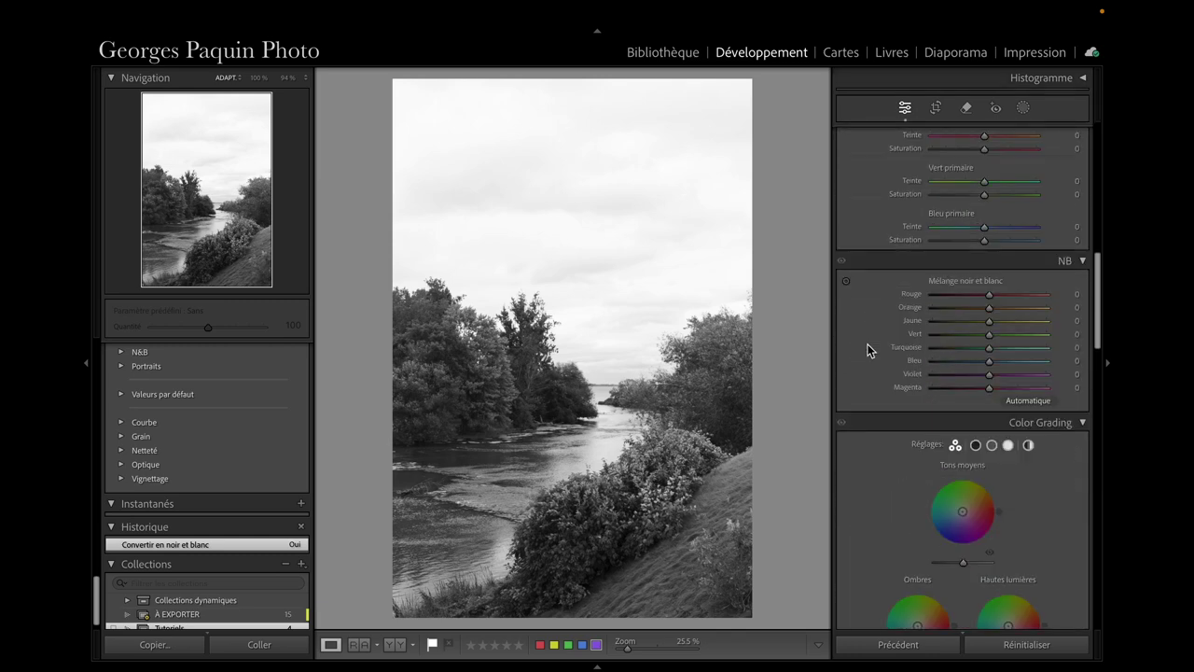
scroll(867, 350, down, 1)
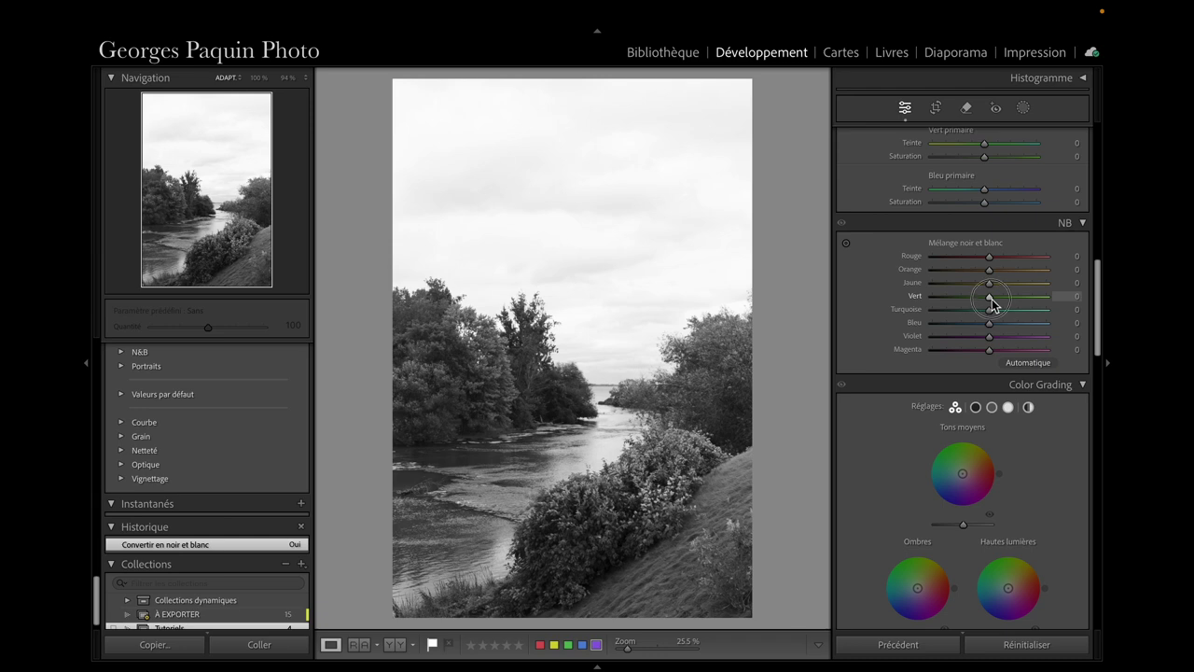
drag(988, 297, 975, 310)
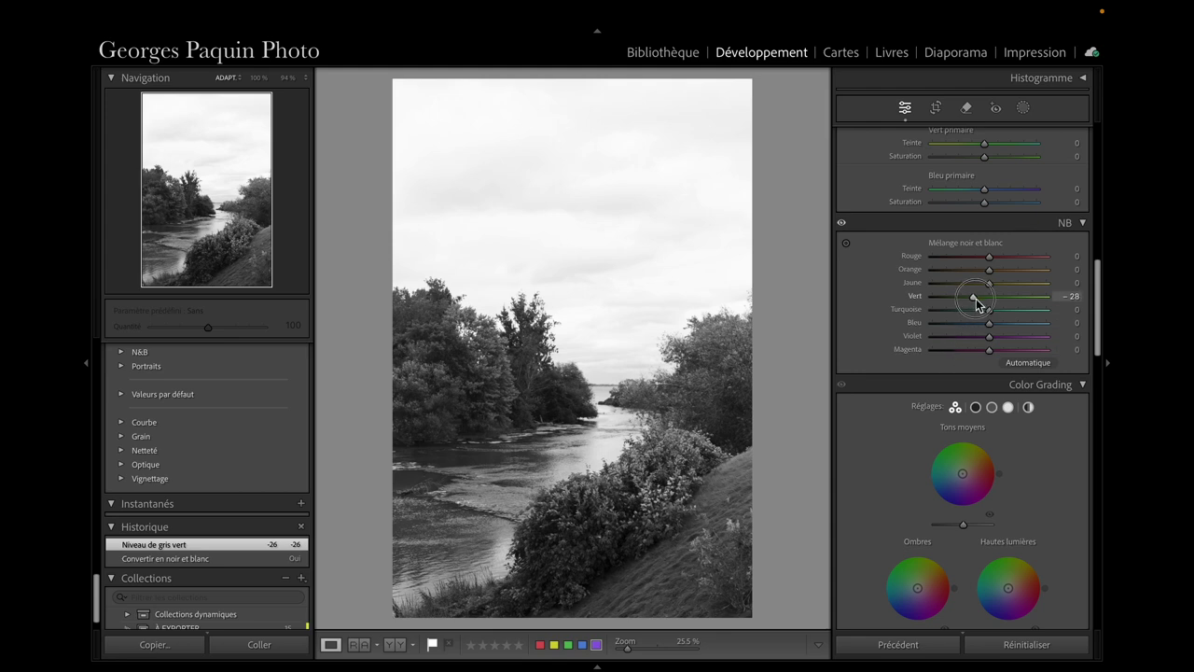
mouse_move(978, 297)
mouse_down()
mouse_move(937, 317)
mouse_move(947, 319)
mouse_up()
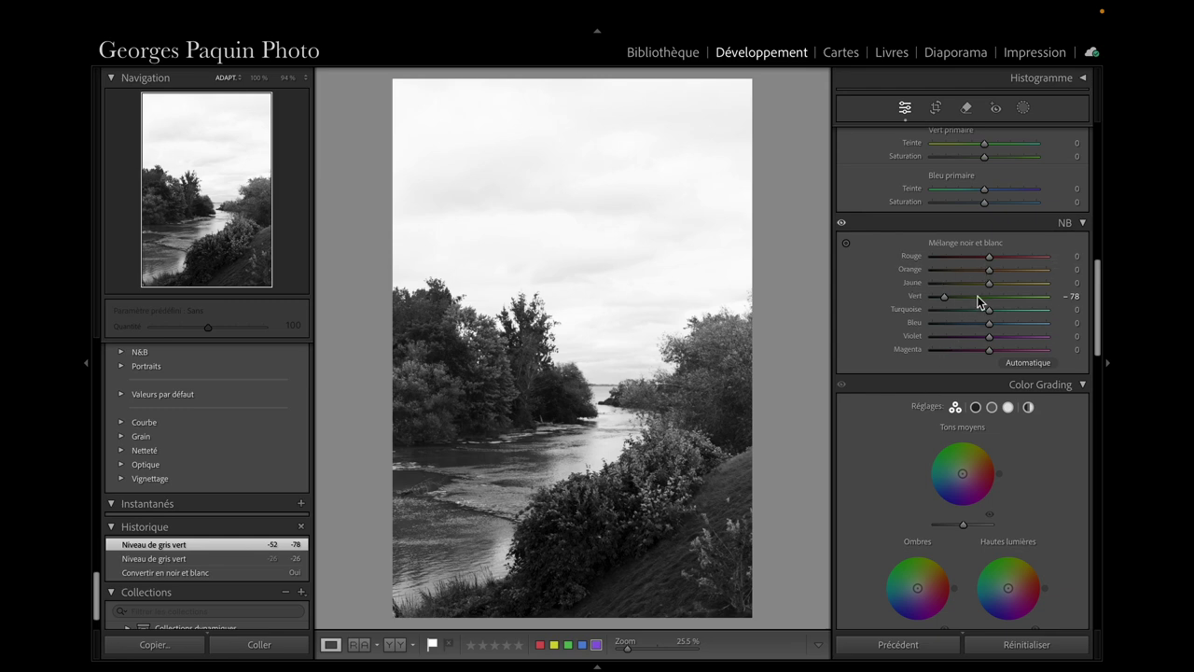
drag(989, 282, 975, 302)
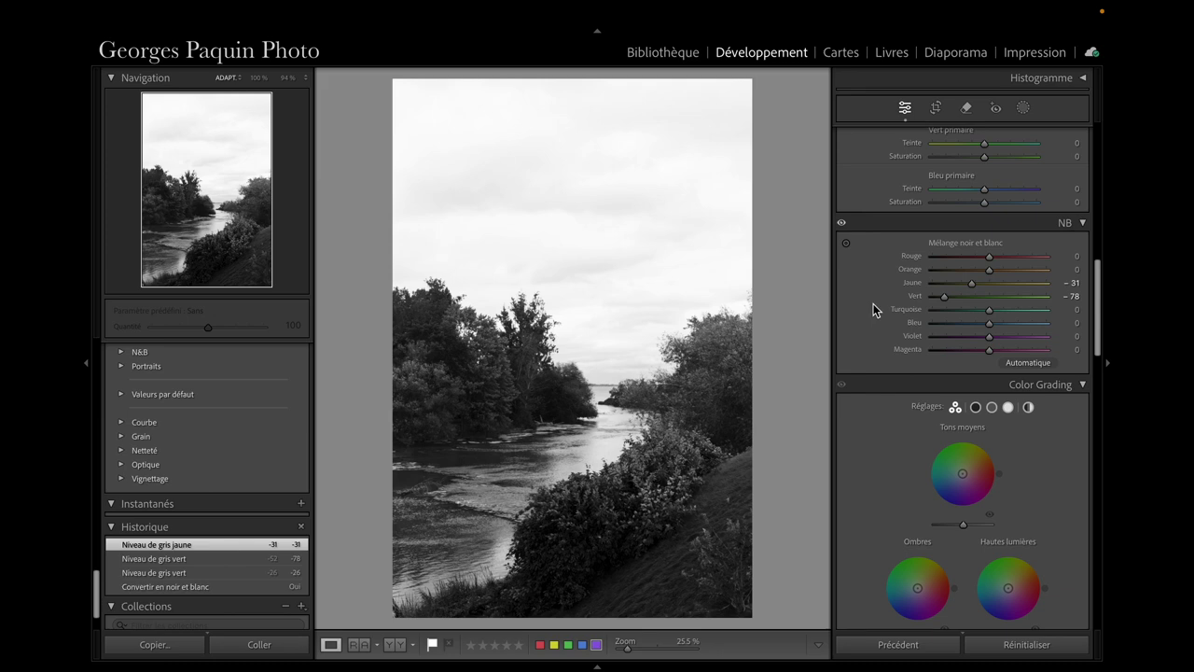
- Add tone curve points at about 207/161 and 144/117 to darken midtones and upper tones
scroll(873, 303, up, 3)
scroll(873, 303, up, 7)
scroll(871, 304, up, 1)
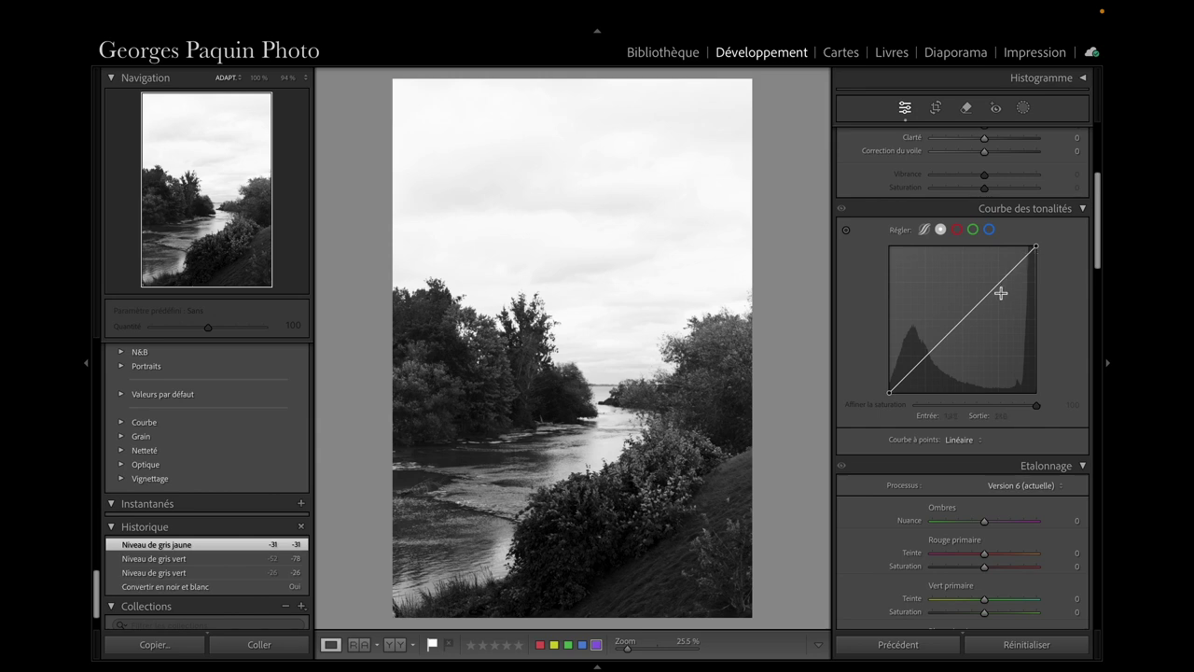
drag(999, 287, 1010, 302)
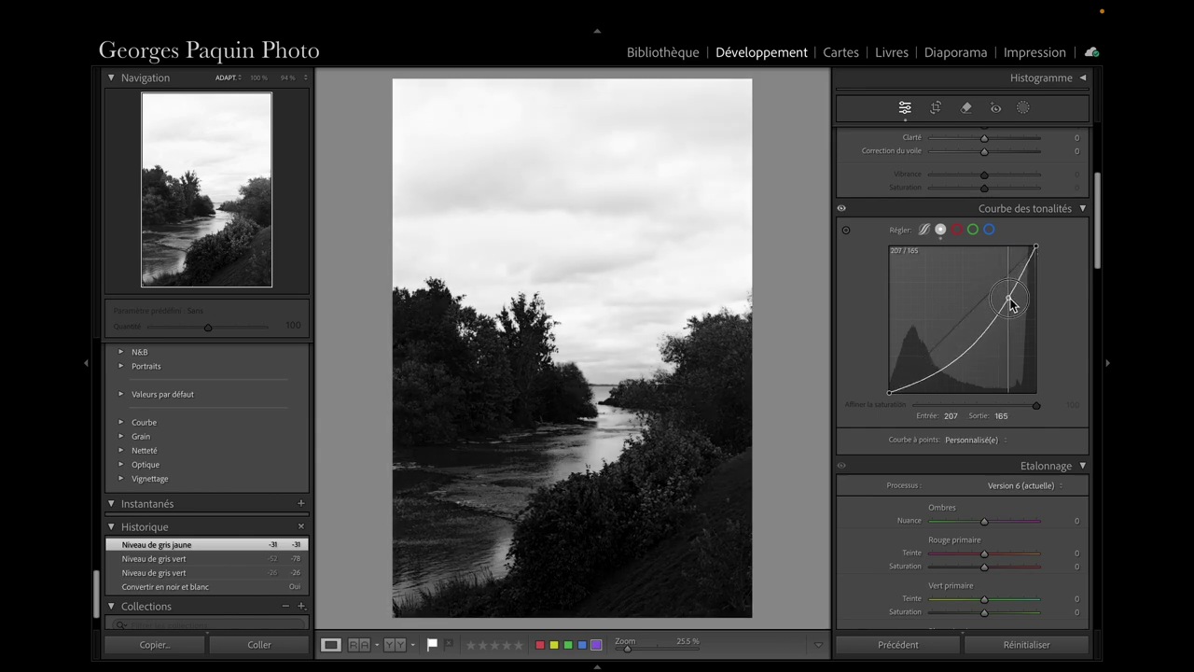
drag(1010, 302, 1010, 305)
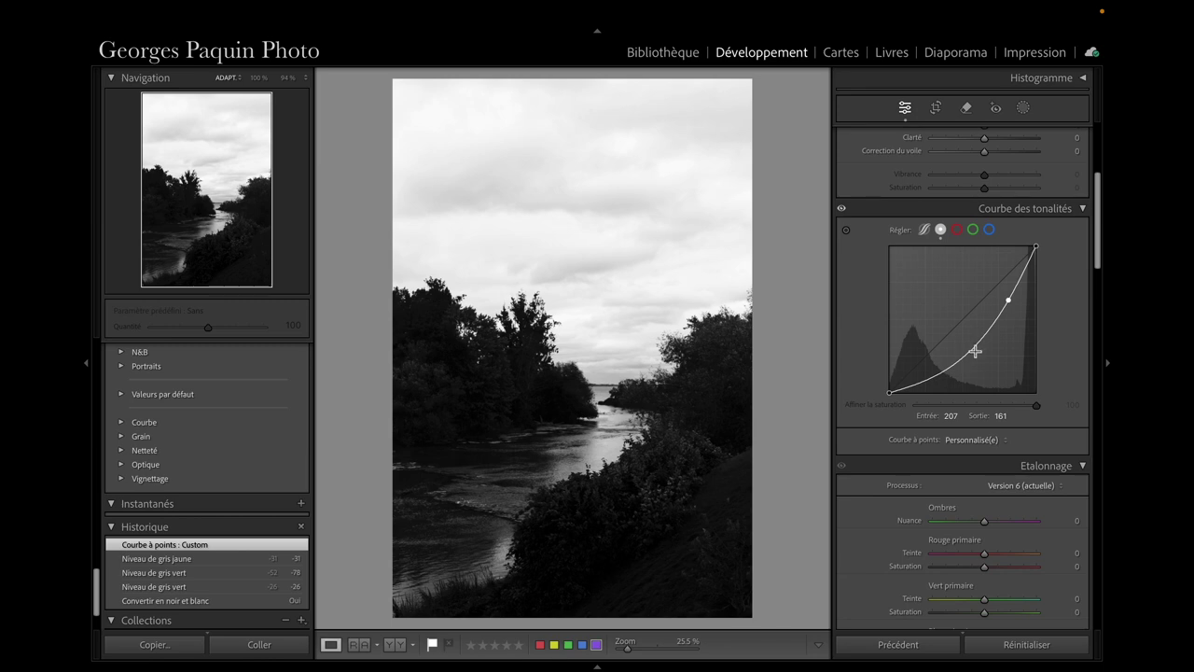
click(973, 351)
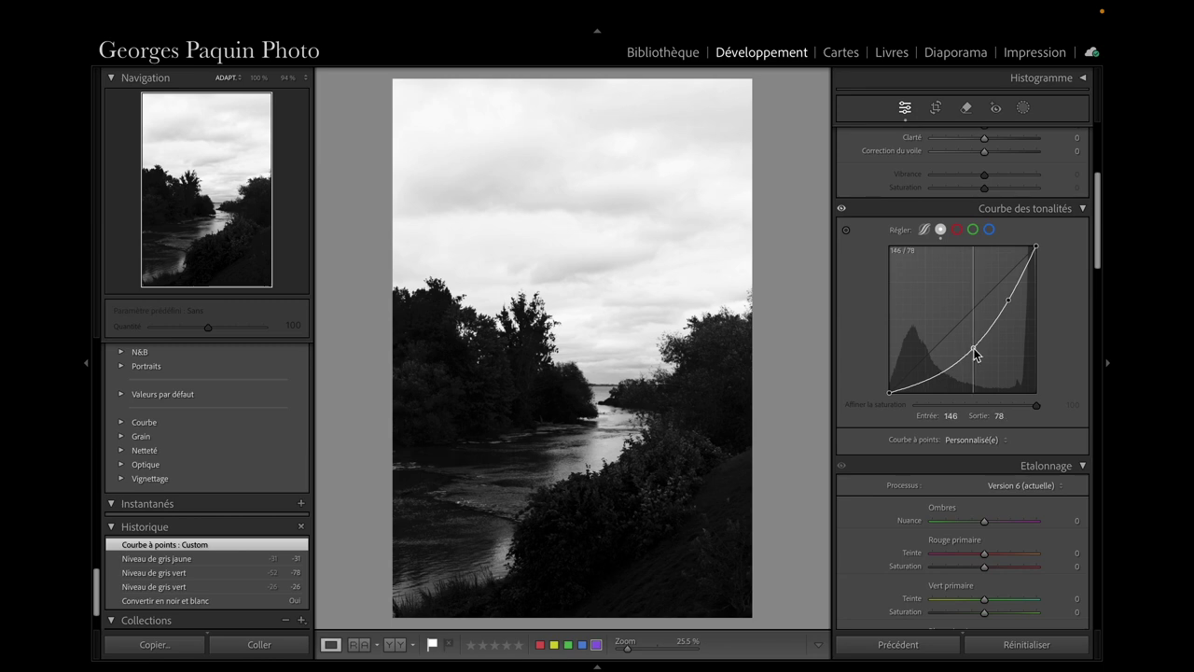
drag(973, 351, 972, 328)
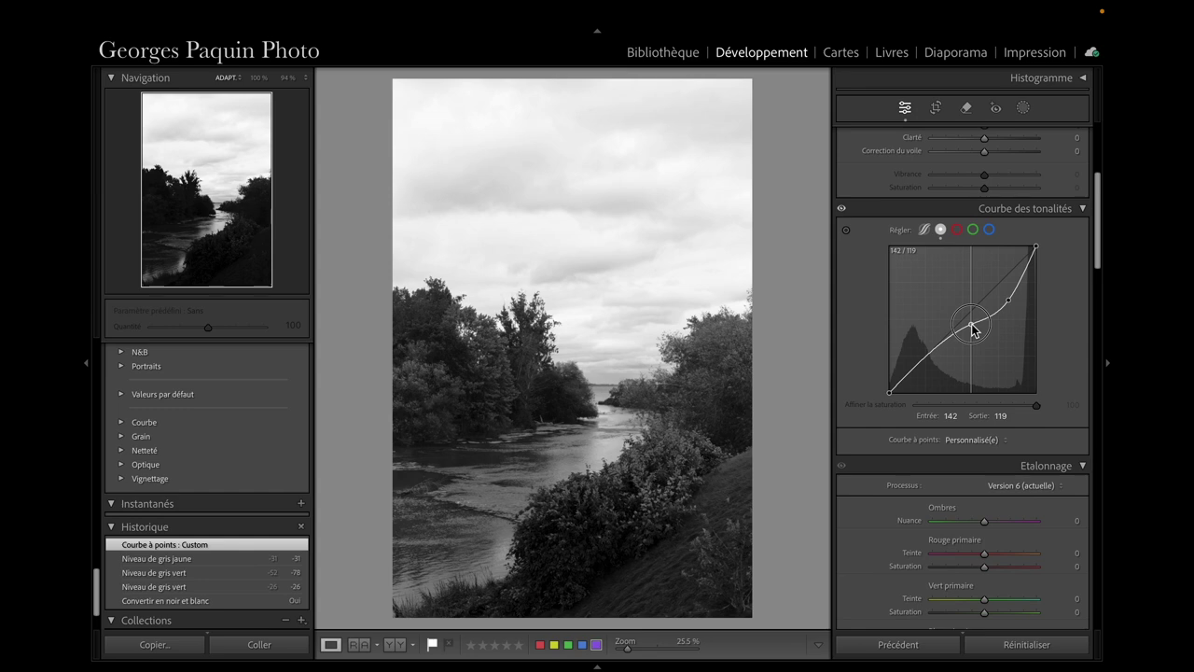
drag(972, 328, 973, 326)
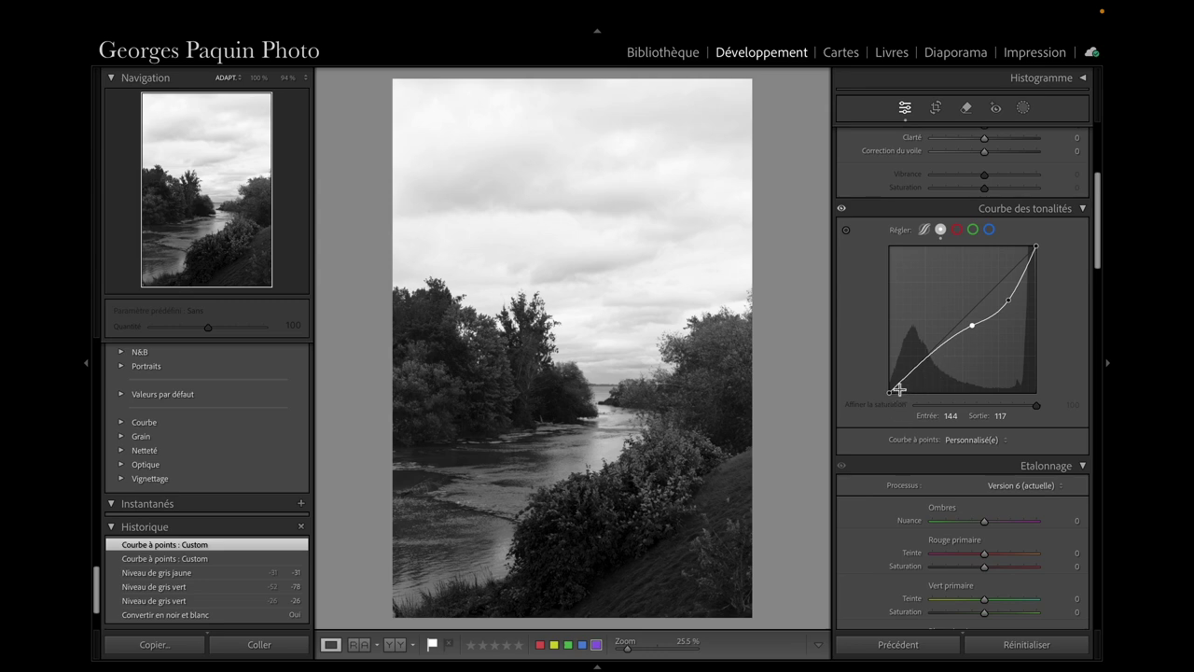
- Add shadow points near 21/14 and 62/56 on the tone curve
click(899, 383)
drag(899, 385, 901, 394)
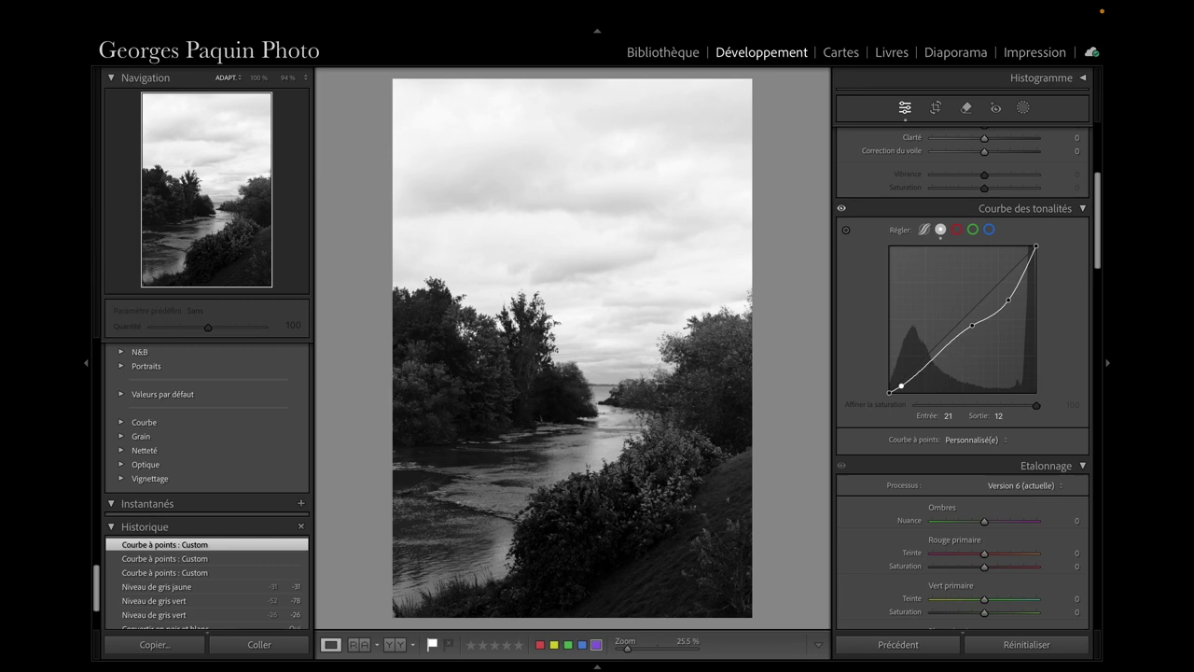
click(927, 364)
drag(928, 365, 925, 363)
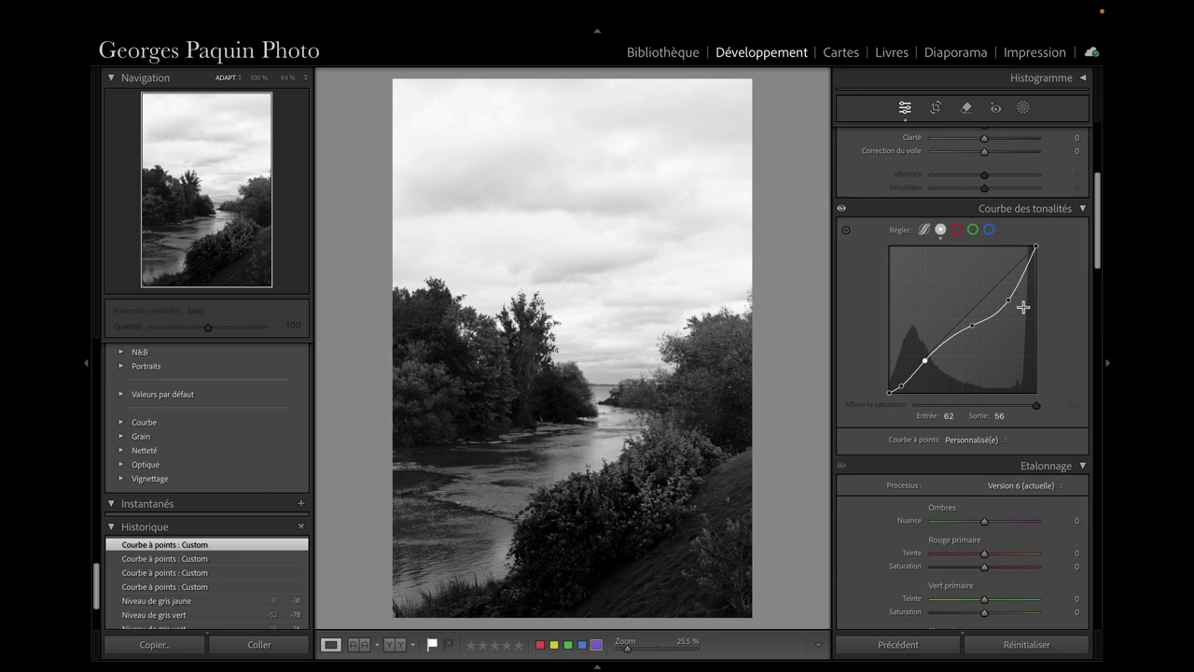
- Set Blacks -9, Shadows +17, Highlights -96 and Whites +7 in the Basic panel
scroll(1053, 294, up, 5)
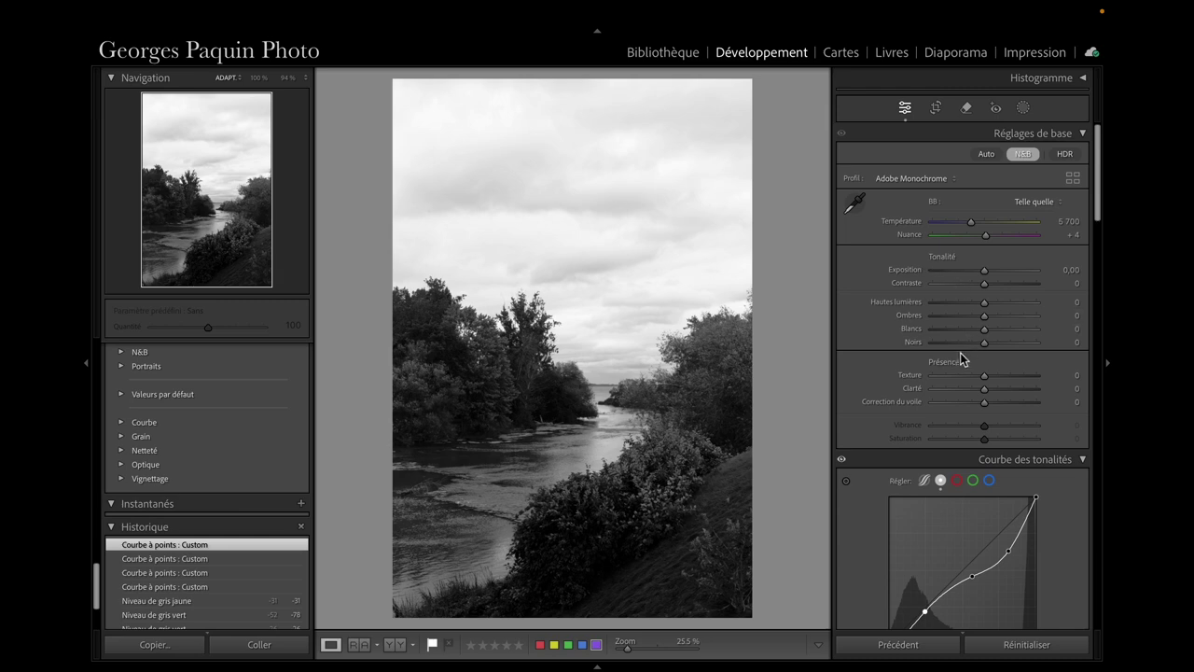
drag(986, 344, 979, 342)
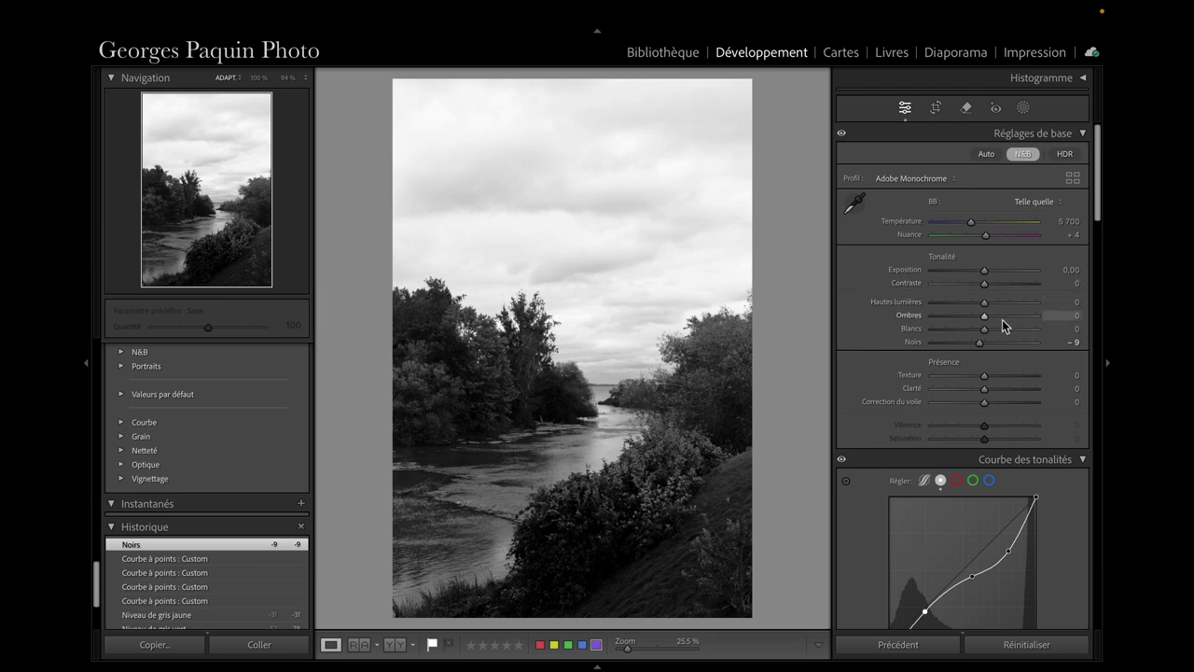
drag(984, 316, 993, 319)
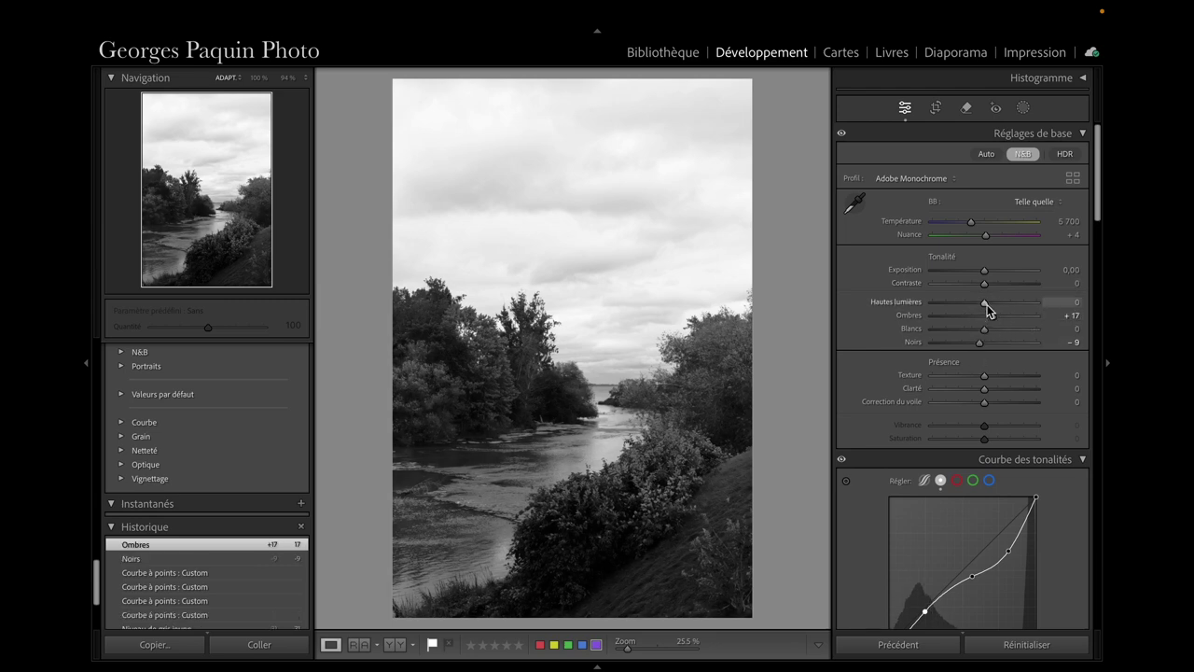
drag(985, 302, 935, 313)
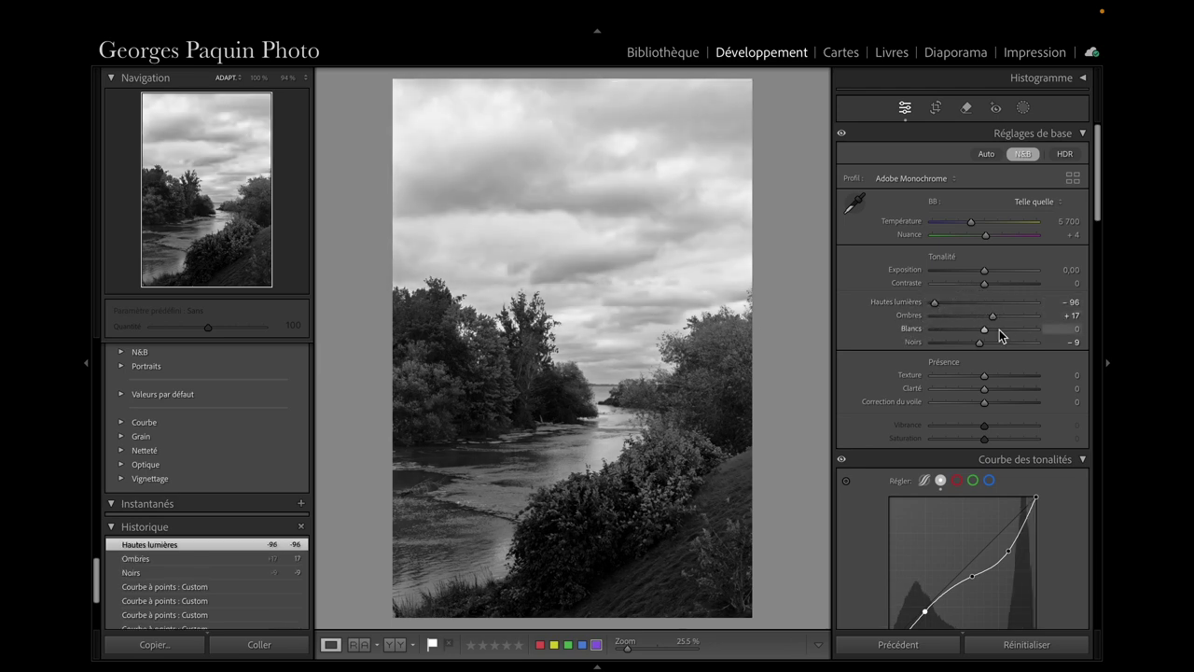
drag(984, 329, 988, 330)
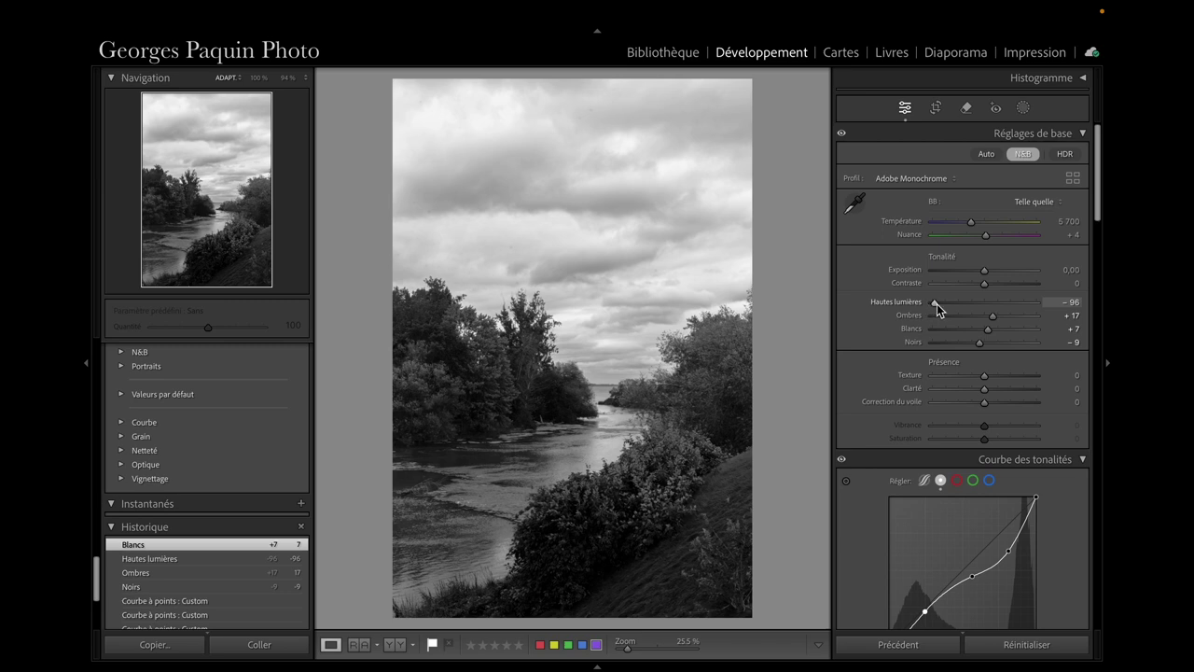
mouse_move(936, 303)
mouse_down()
mouse_move(990, 317)
mouse_move(937, 324)
mouse_up()
- Add Contrast +9, Clarity +13 and Texture +6
drag(984, 283, 990, 283)
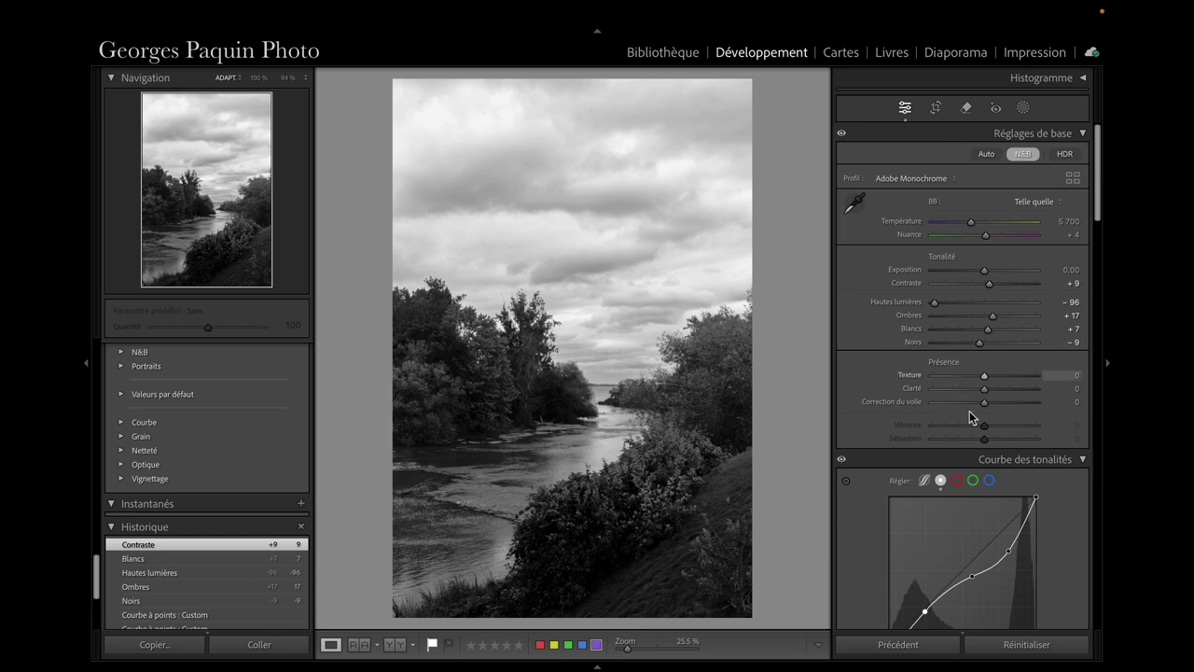
drag(984, 389, 999, 391)
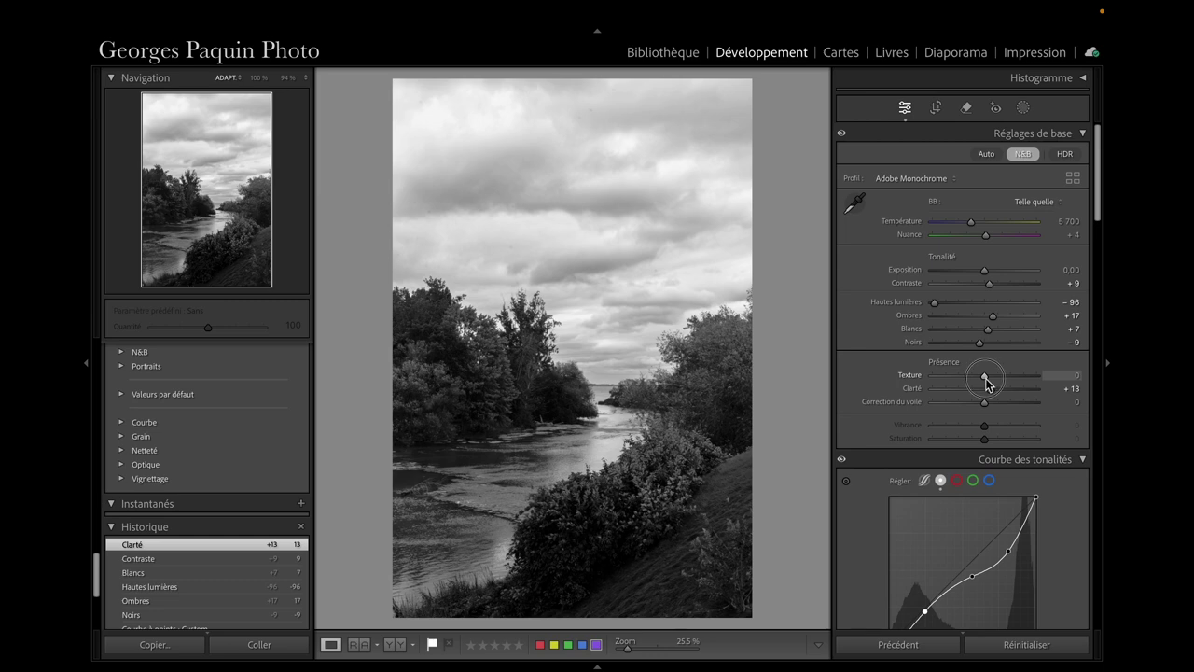
drag(984, 375, 988, 375)
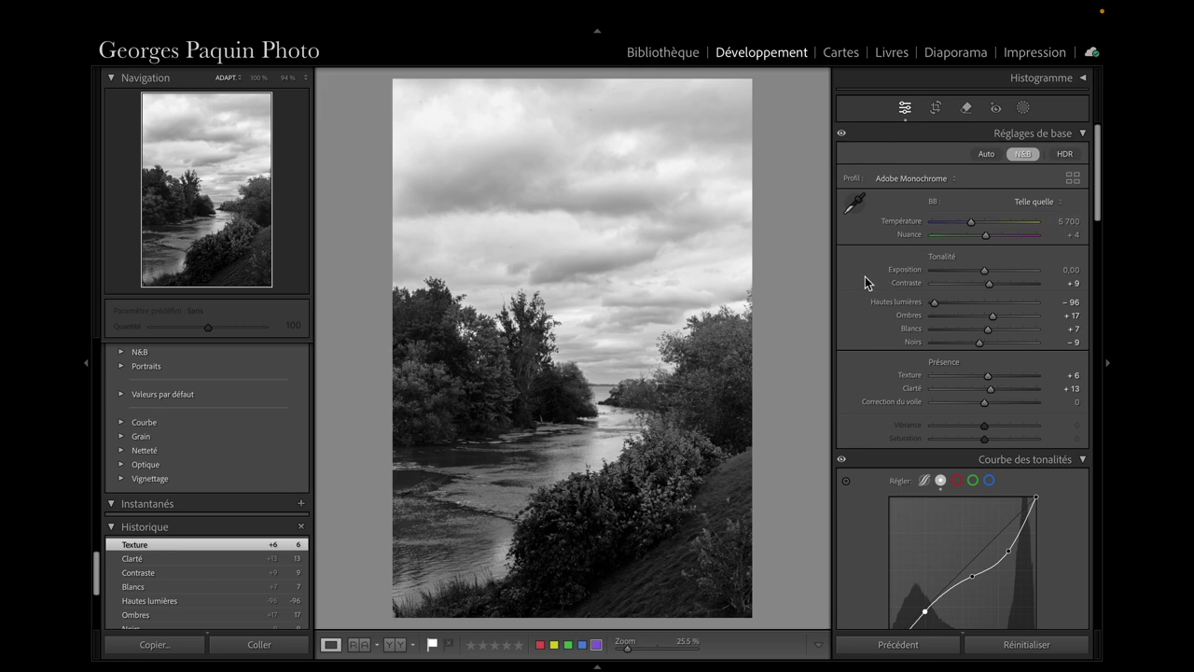
- Draw a linear gradient mask from the top of the sky to the treeline, raising its top edge slightly
click(1023, 108)
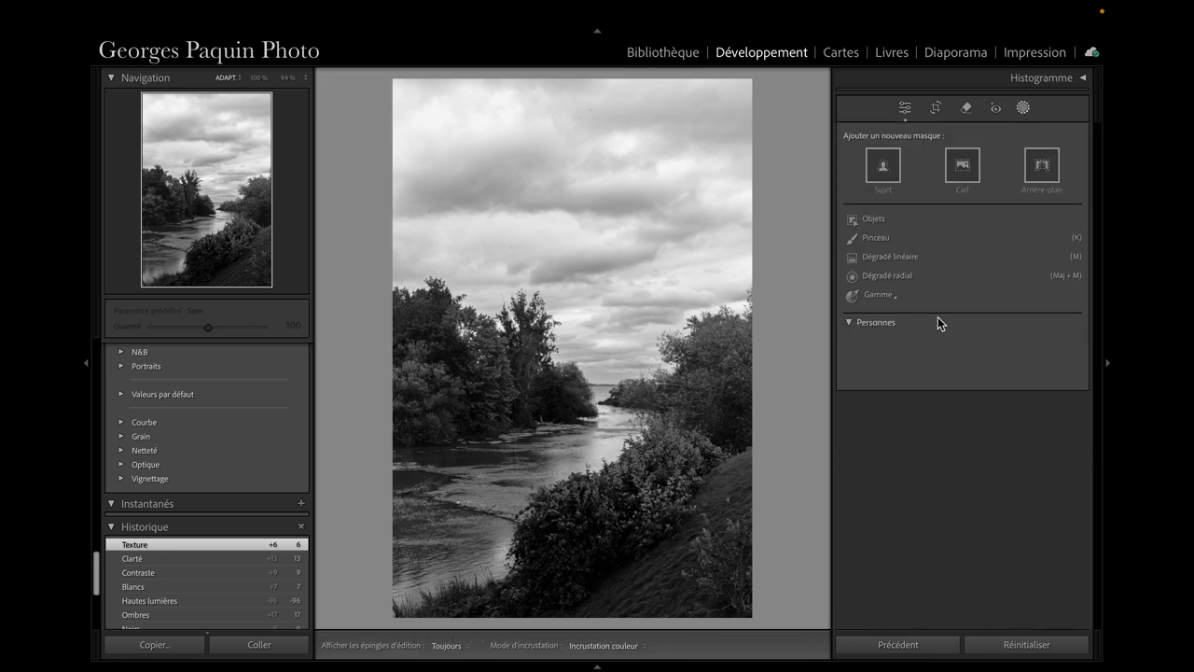
click(918, 259)
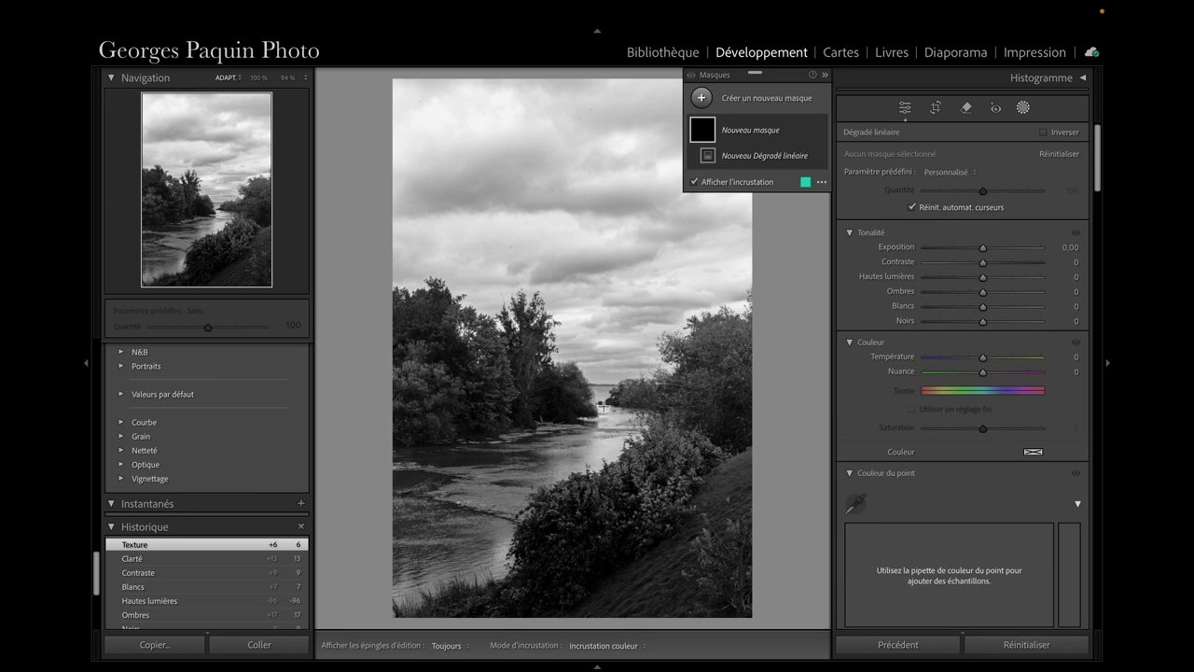
drag(579, 235, 566, 405)
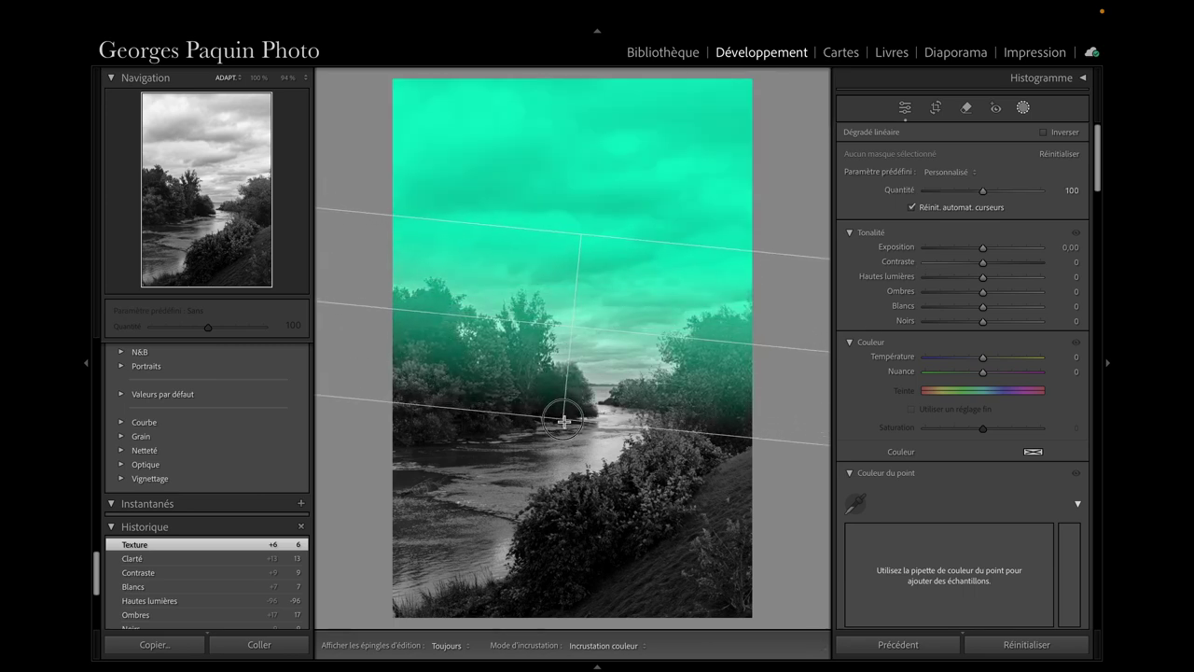
drag(566, 404, 565, 429)
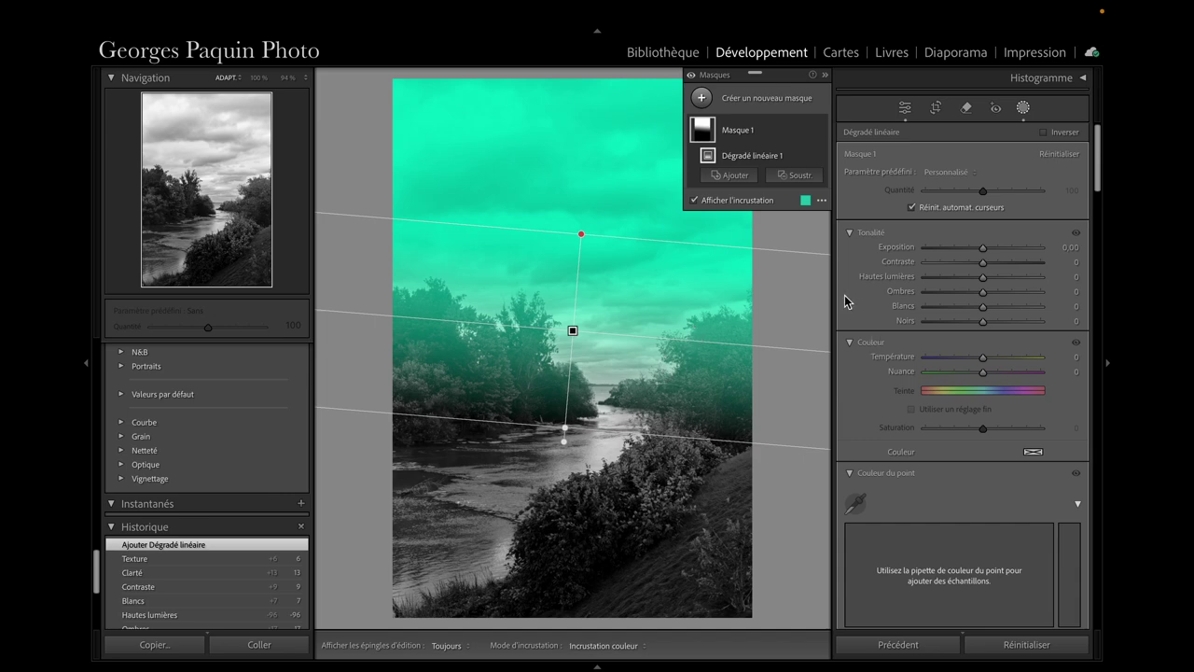
mouse_move(756, 129)
drag(584, 238, 582, 223)
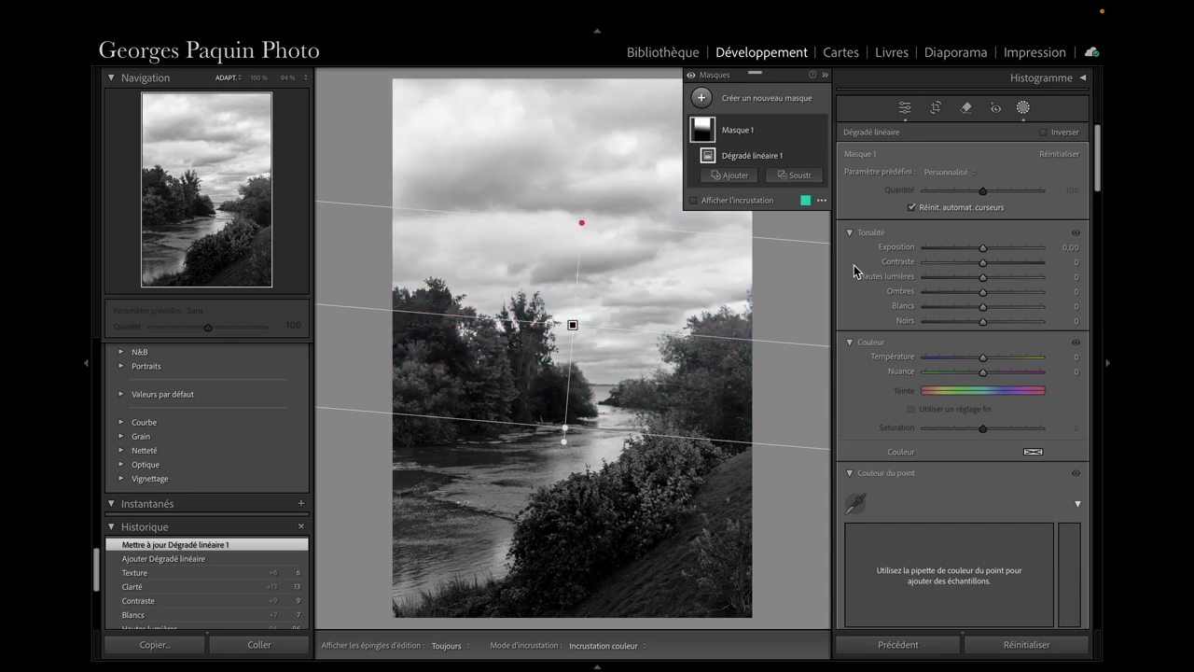
- Pull the sky mask's curve midpoint down to 189/150
scroll(860, 272, down, 5)
scroll(866, 274, down, 1)
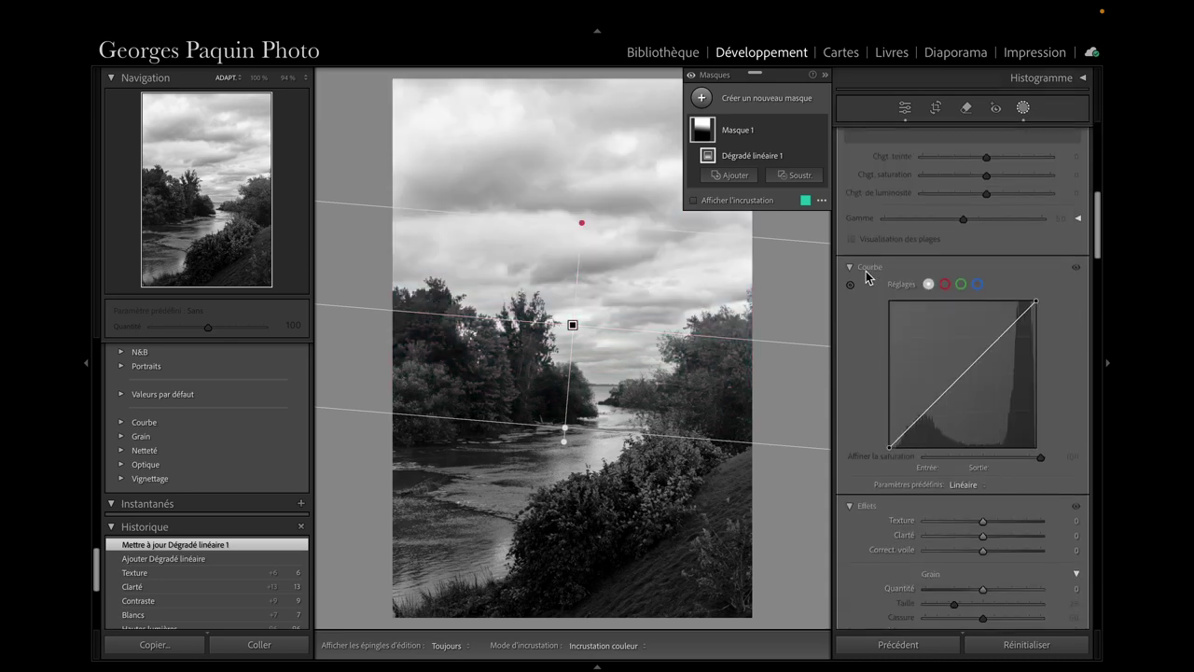
drag(987, 355, 998, 366)
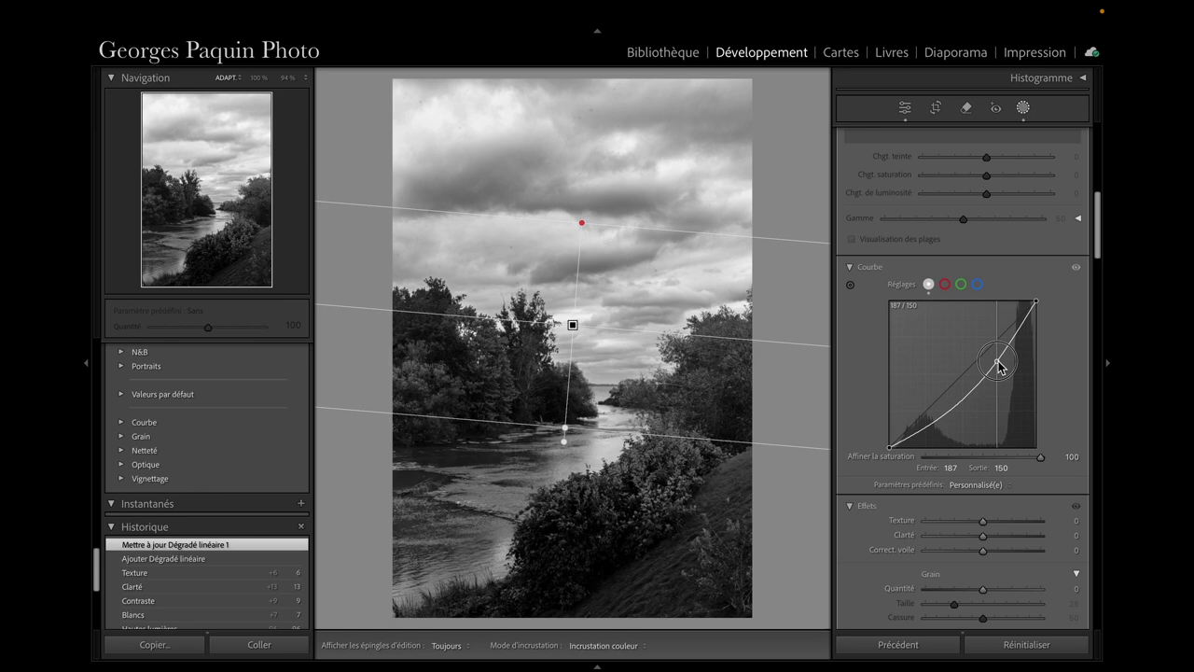
drag(998, 364, 999, 362)
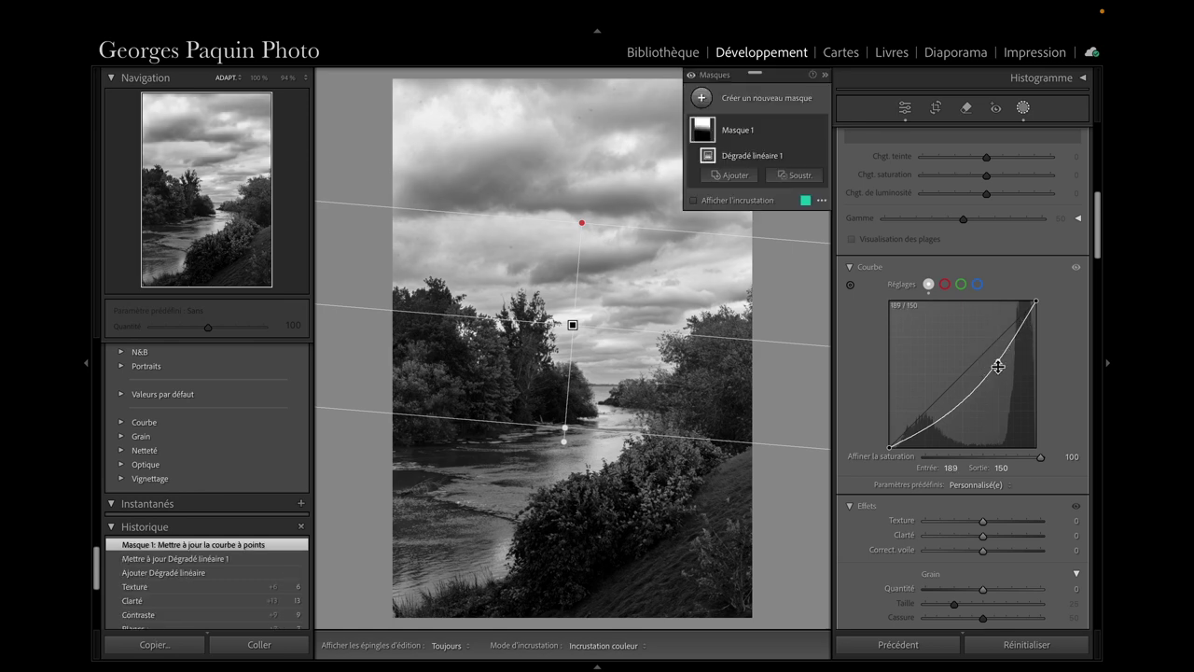
- Give the sky mask Contrast 27, Shadows -67 and Blacks -67, shifting the gradient slightly lower
scroll(937, 293, up, 5)
scroll(932, 295, up, 5)
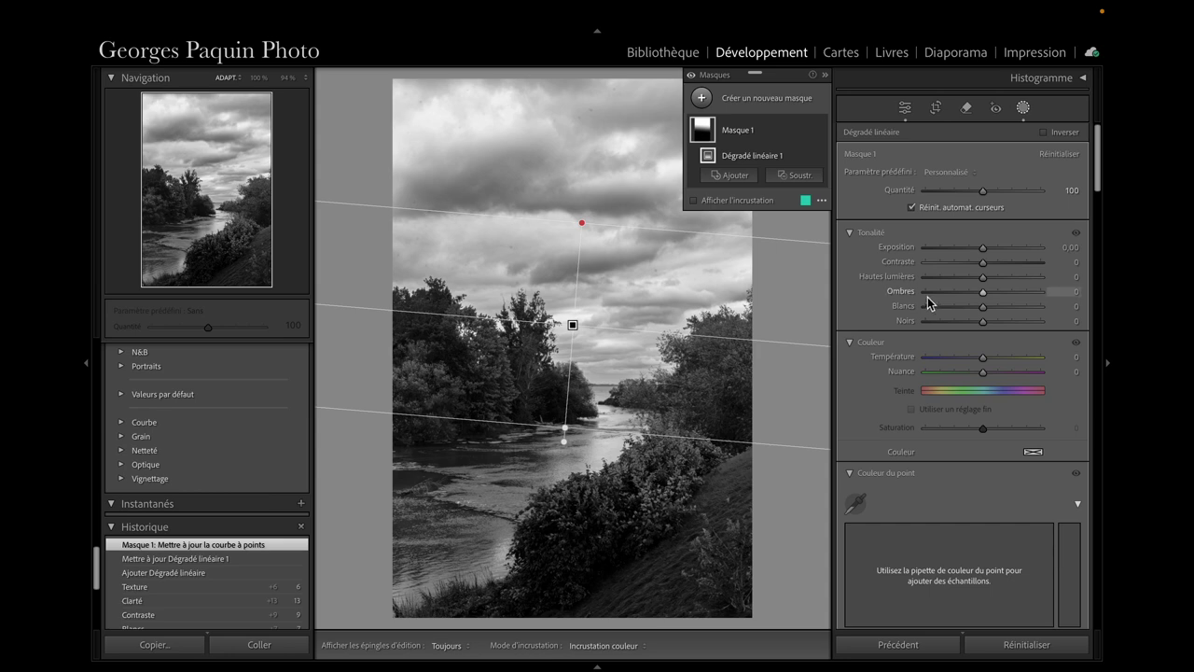
click(983, 323)
drag(983, 323, 967, 323)
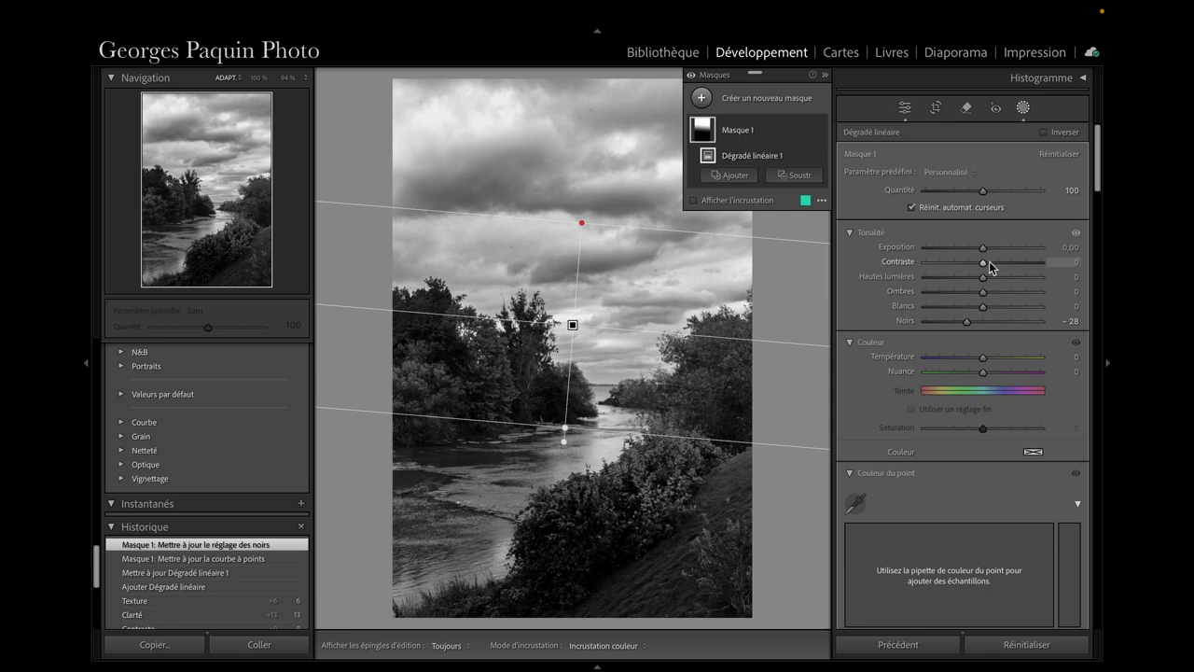
drag(984, 264, 1001, 271)
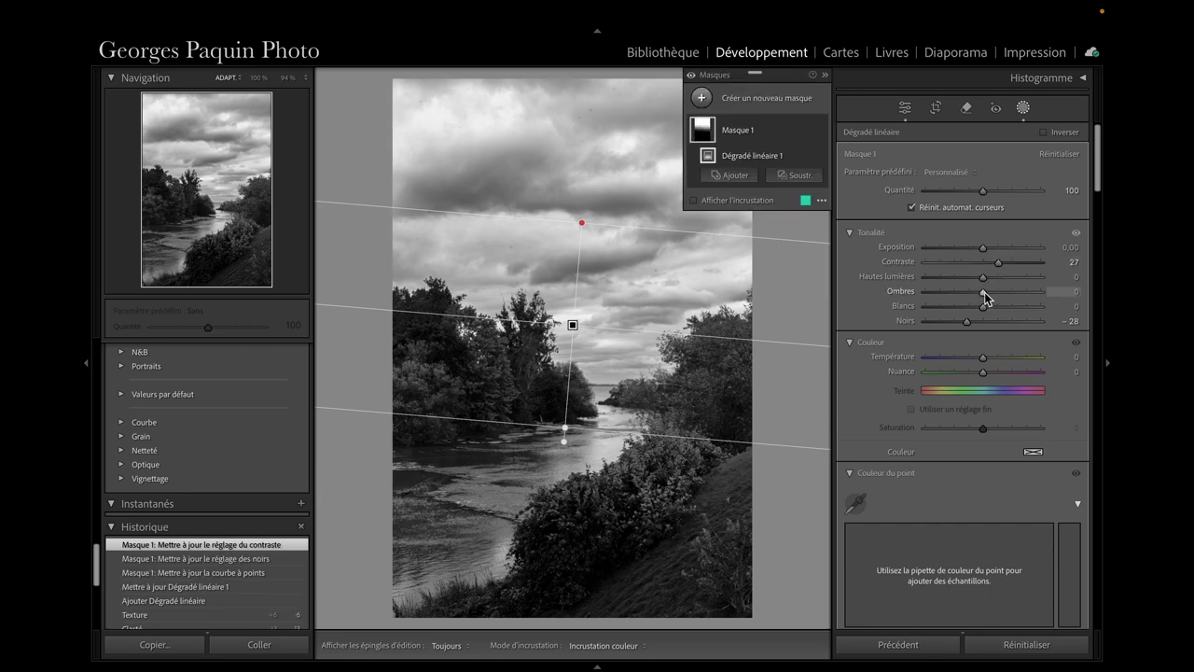
mouse_move(982, 293)
mouse_down()
mouse_move(943, 295)
mouse_move(951, 334)
mouse_up()
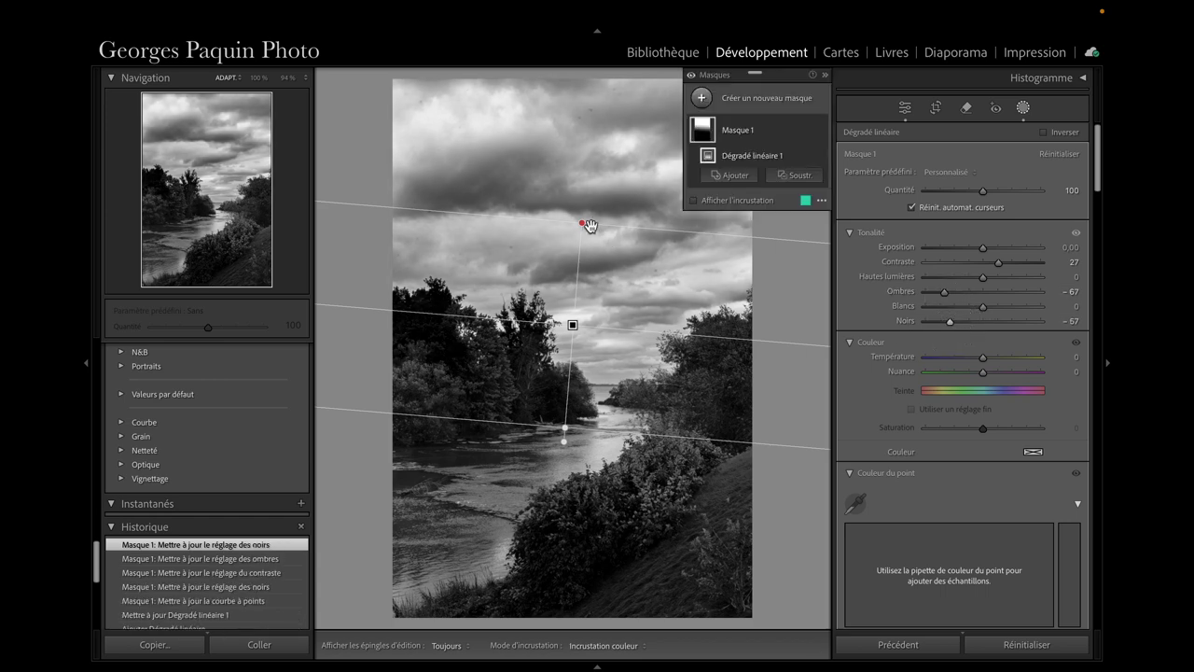
drag(589, 225, 584, 252)
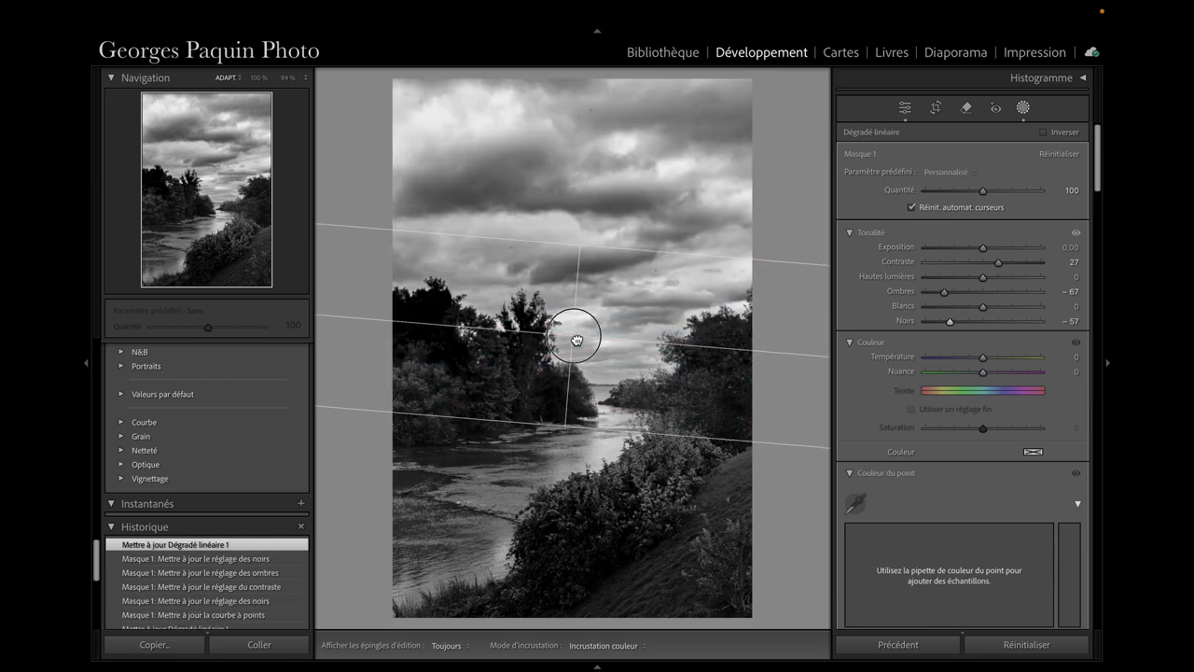
- Nudge the sky gradient and set the mask's Whites to 10 and Clarity to 19
drag(576, 339, 571, 337)
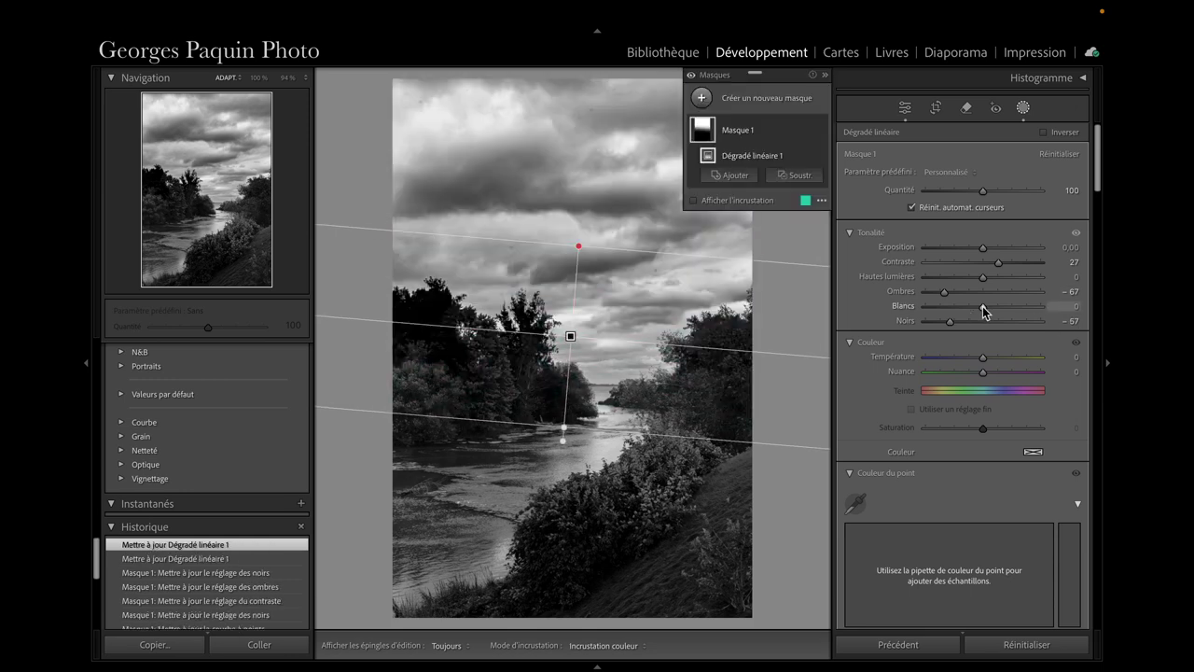
drag(982, 306, 989, 308)
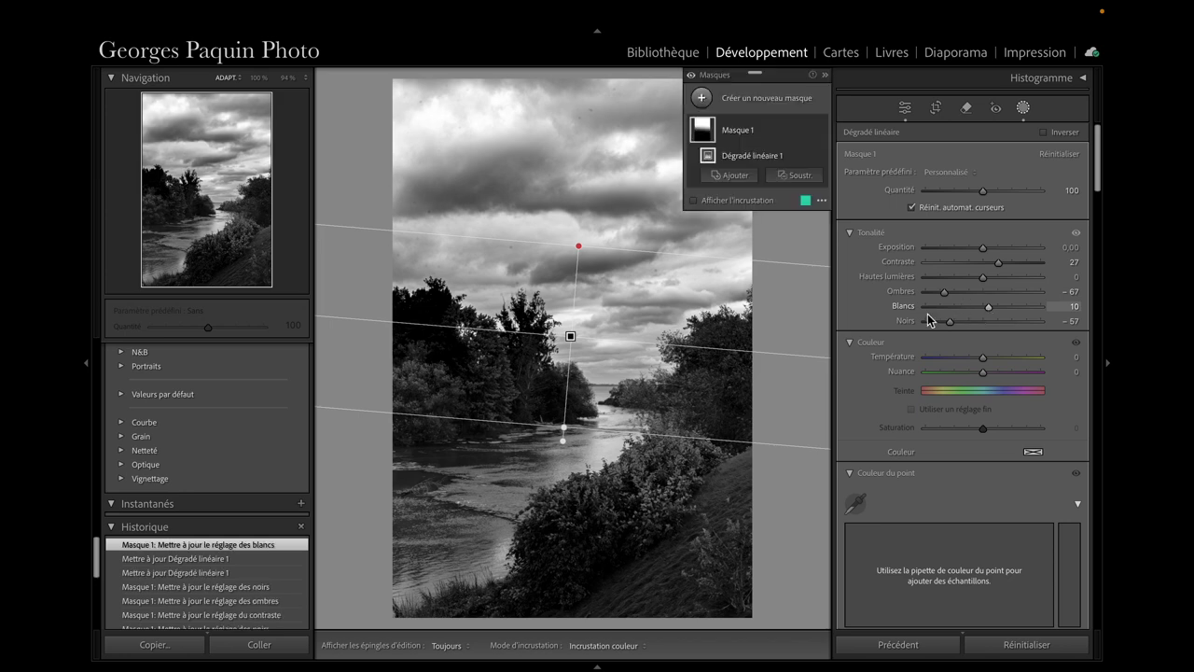
scroll(858, 338, down, 3)
scroll(858, 338, down, 3)
scroll(858, 336, down, 3)
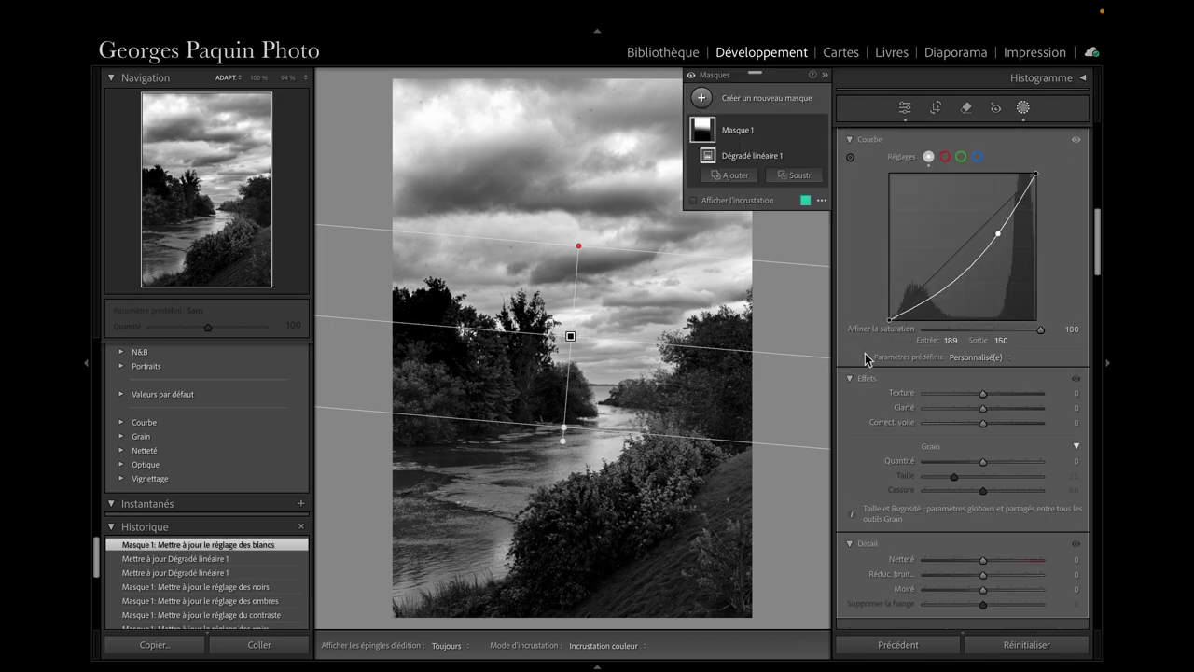
drag(984, 409, 994, 410)
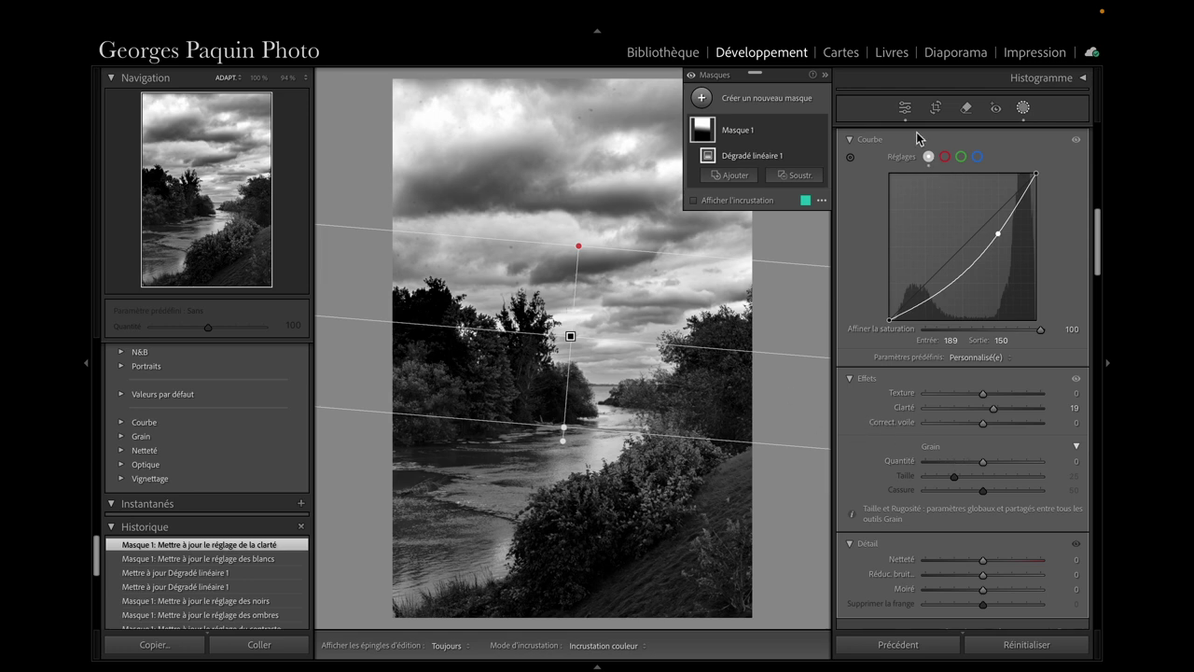
- Hide the gradient guides and toggle the sky mask off and on to compare
click(818, 131)
click(819, 131)
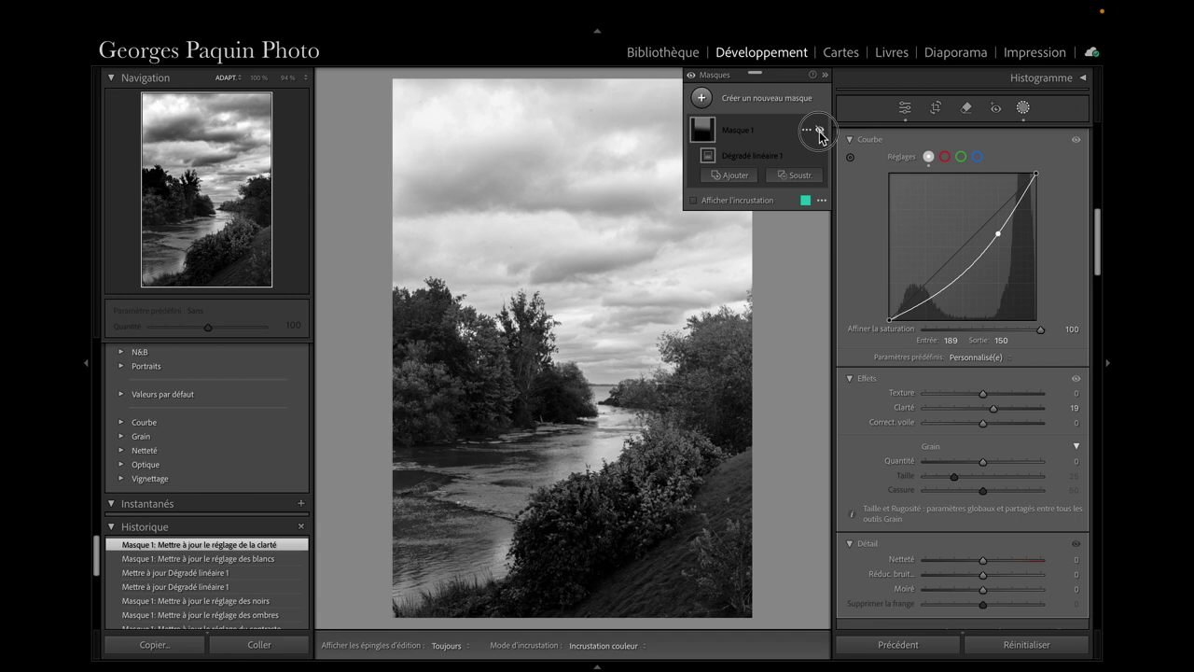
click(819, 130)
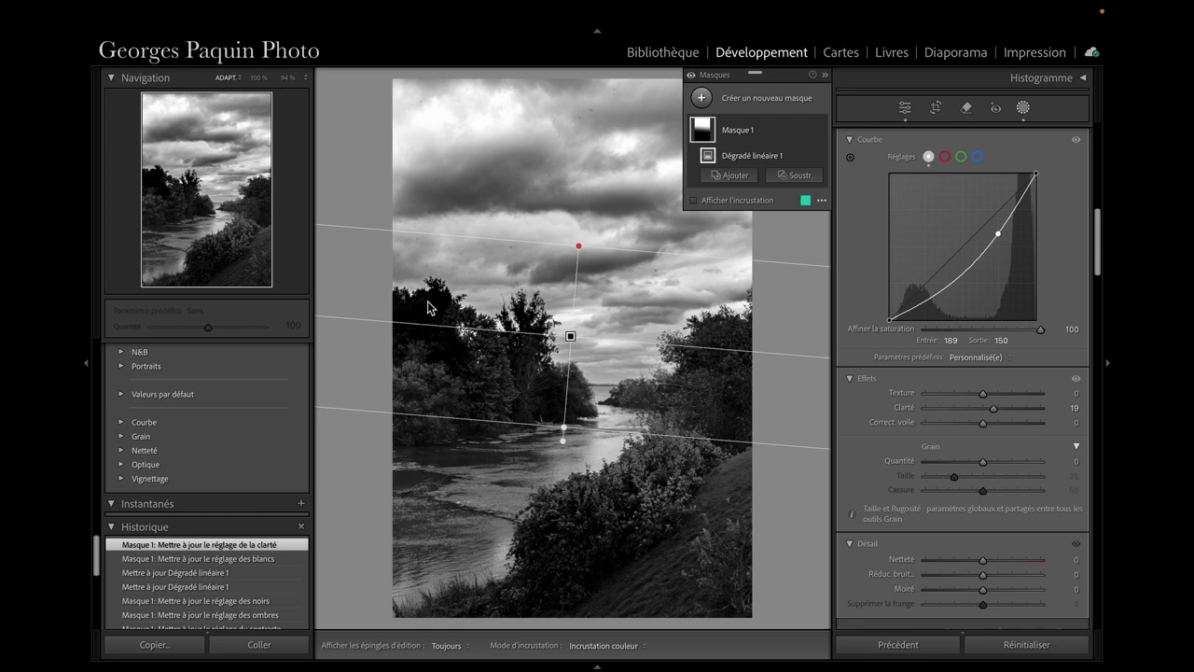
- View the left treetops at 100% and compare them with the sky mask hidden and shown
click(257, 78)
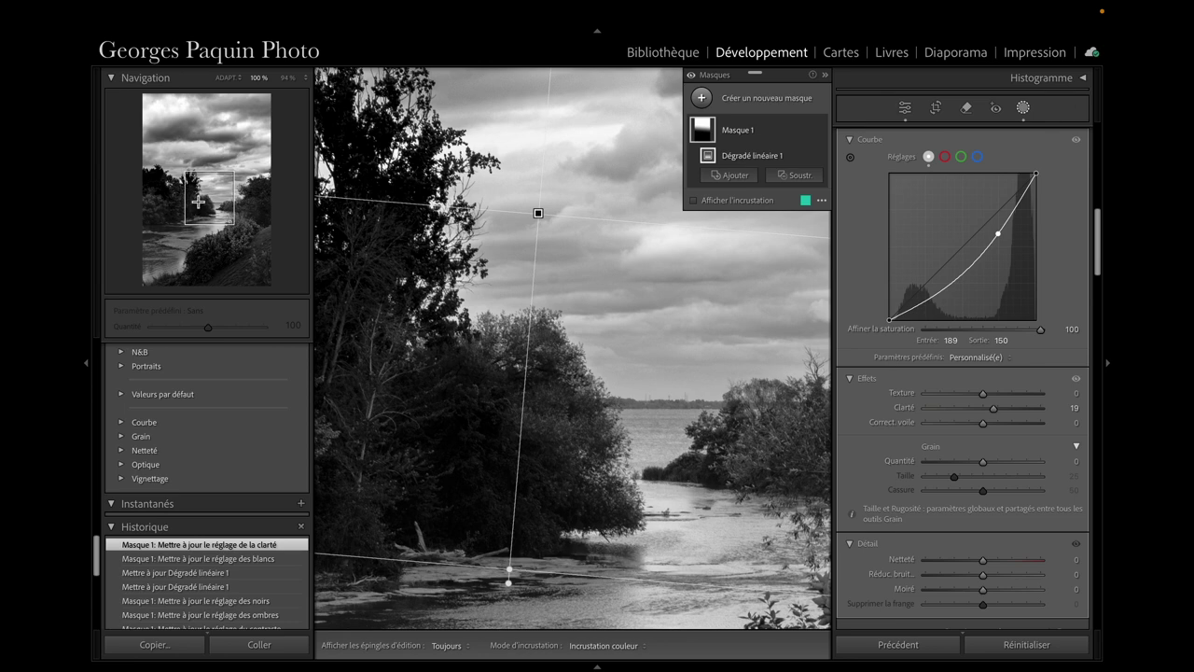
drag(198, 201, 163, 187)
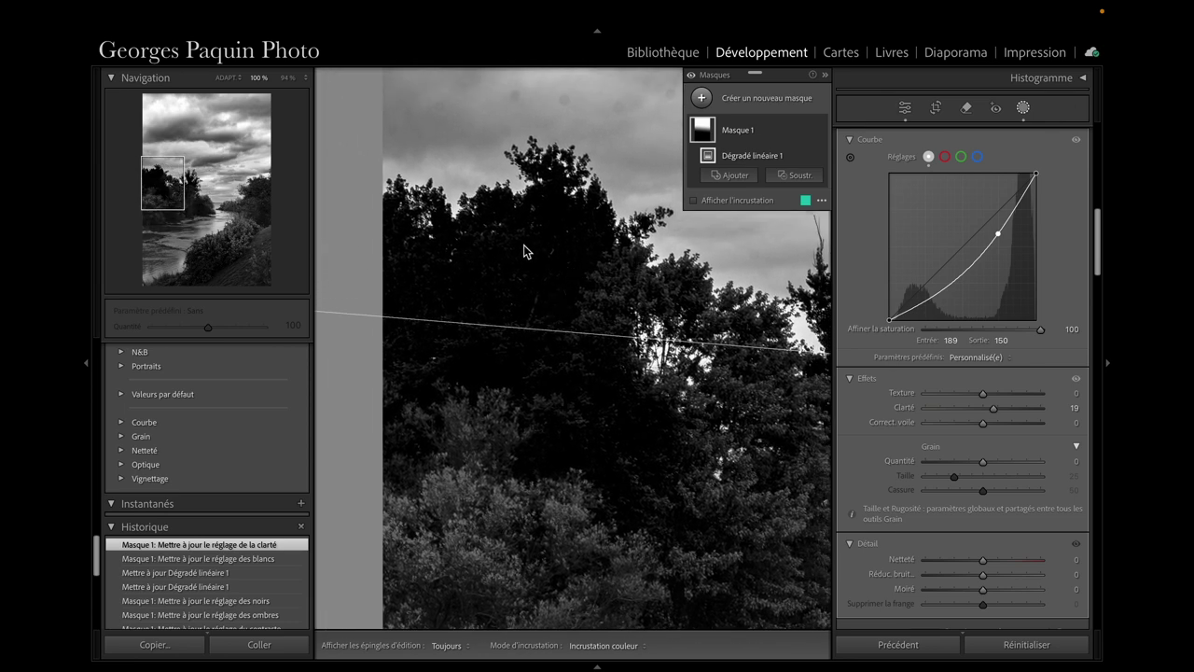
mouse_move(756, 130)
click(819, 130)
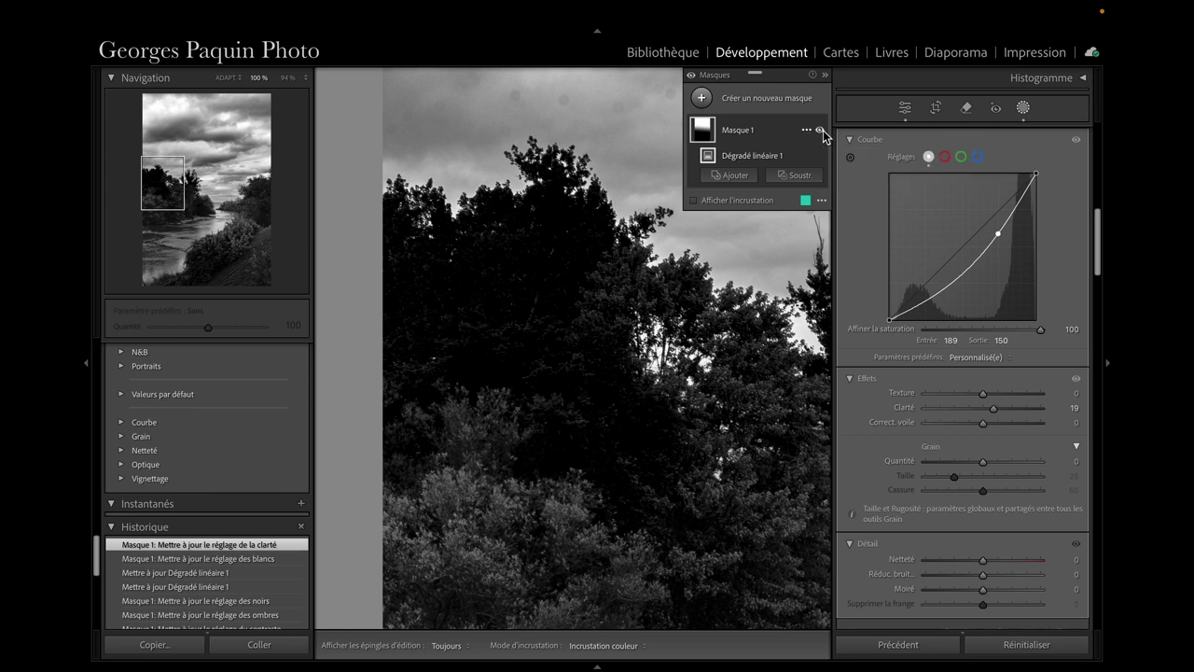
click(820, 131)
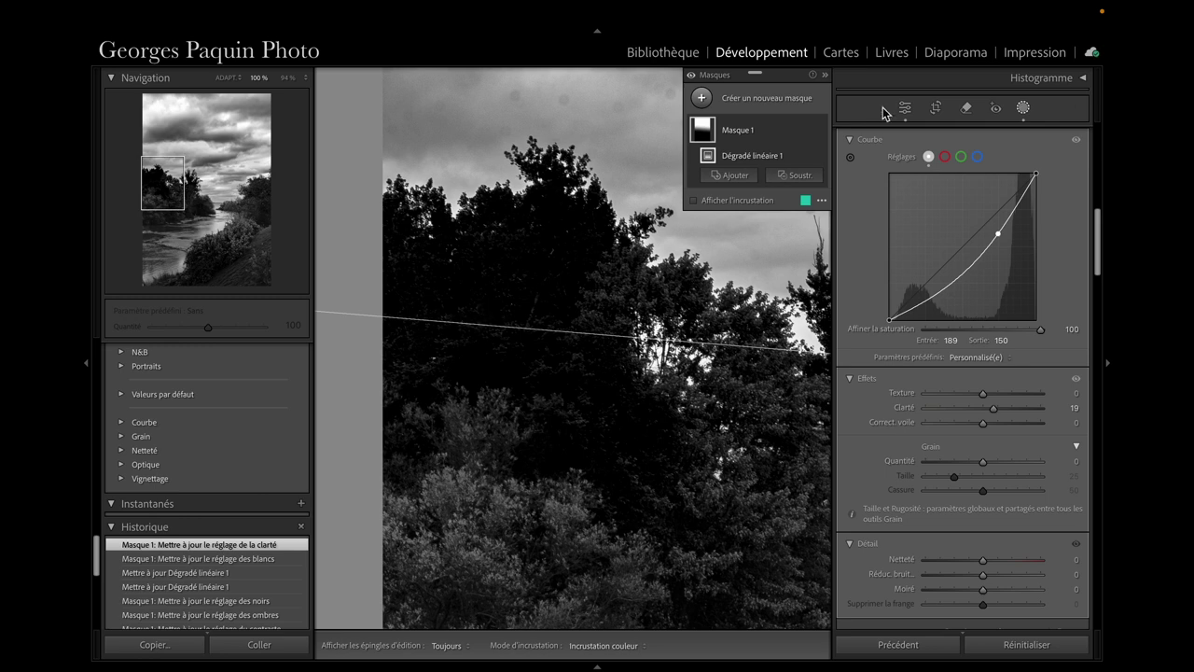
click(821, 130)
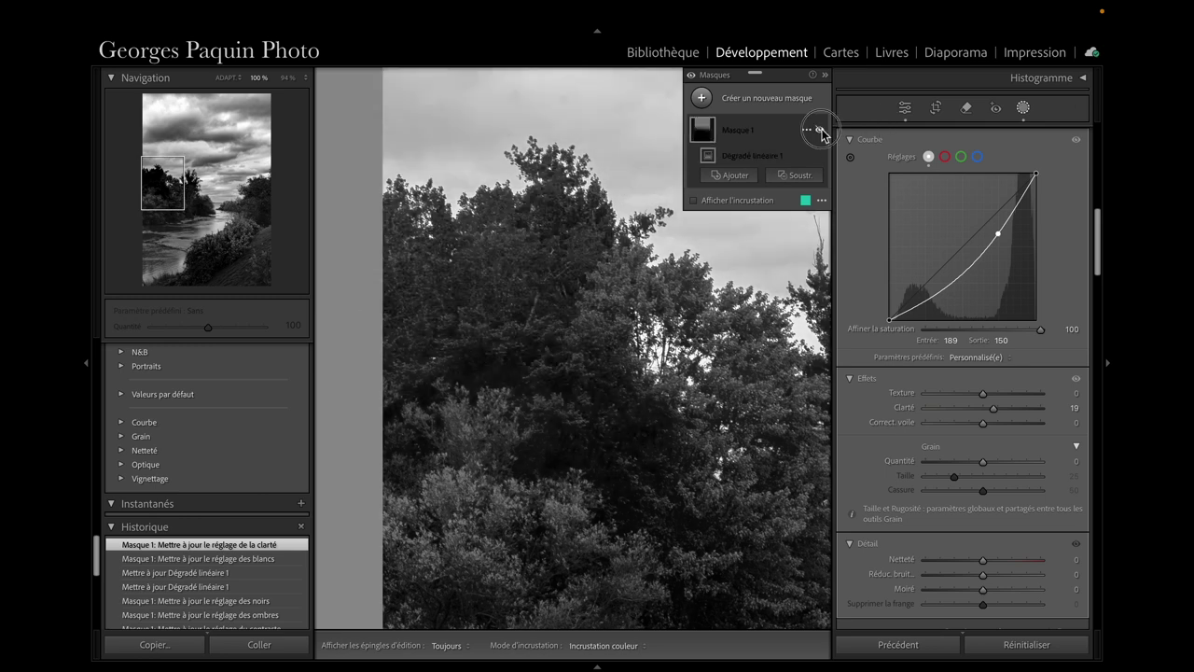
click(820, 129)
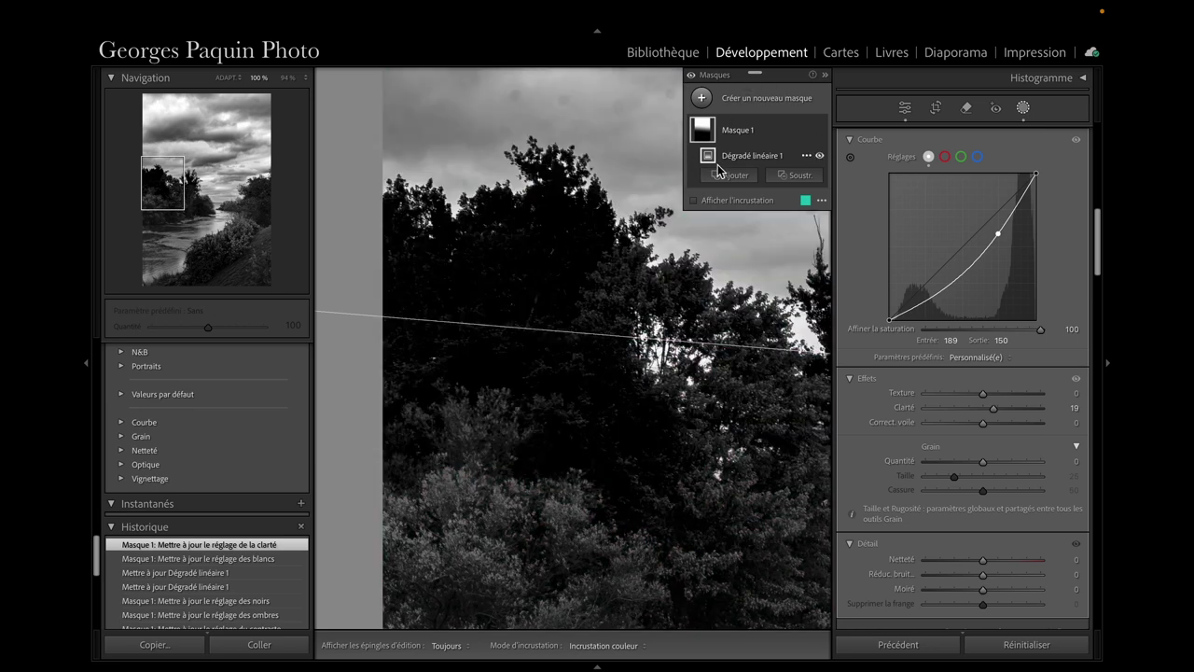
- Add a subtracting brush to Masque 1 with Auto Mask on, Density 100, Flow 69, and show the overlay
click(800, 177)
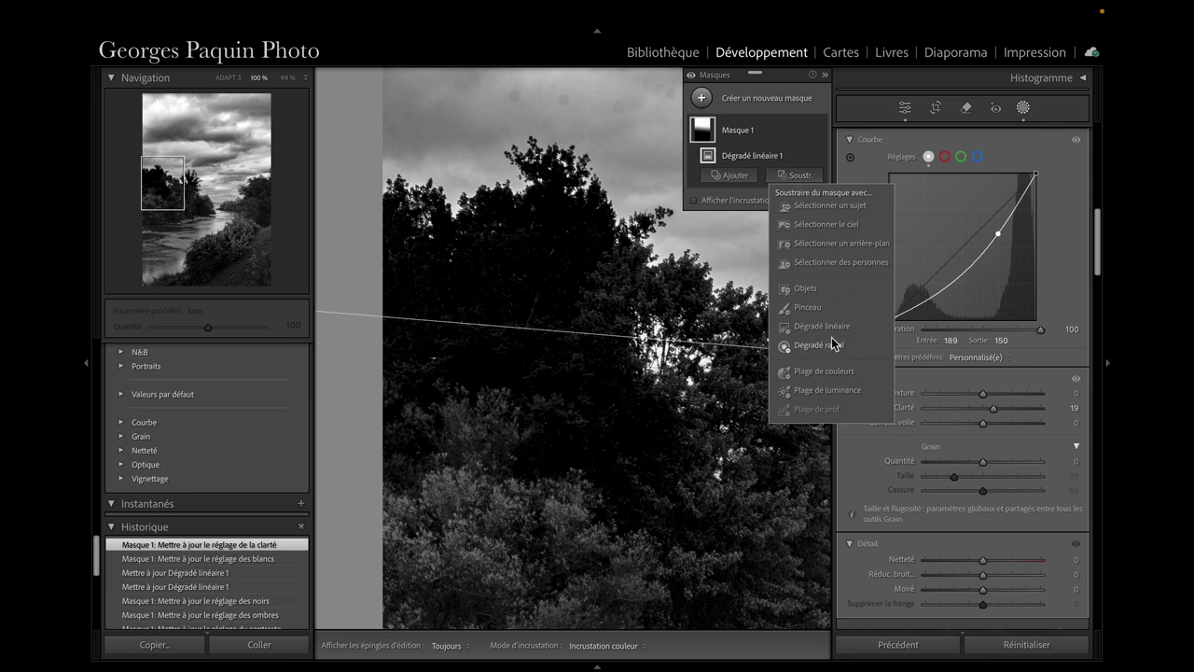
click(808, 306)
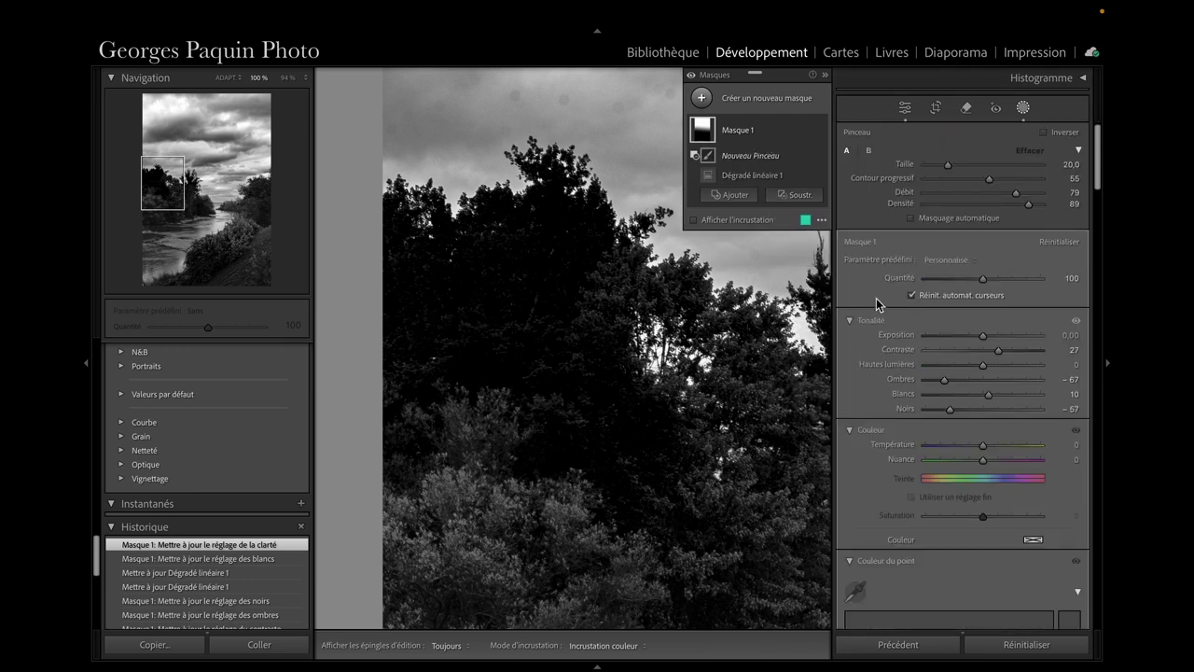
click(964, 224)
drag(1028, 203, 1052, 203)
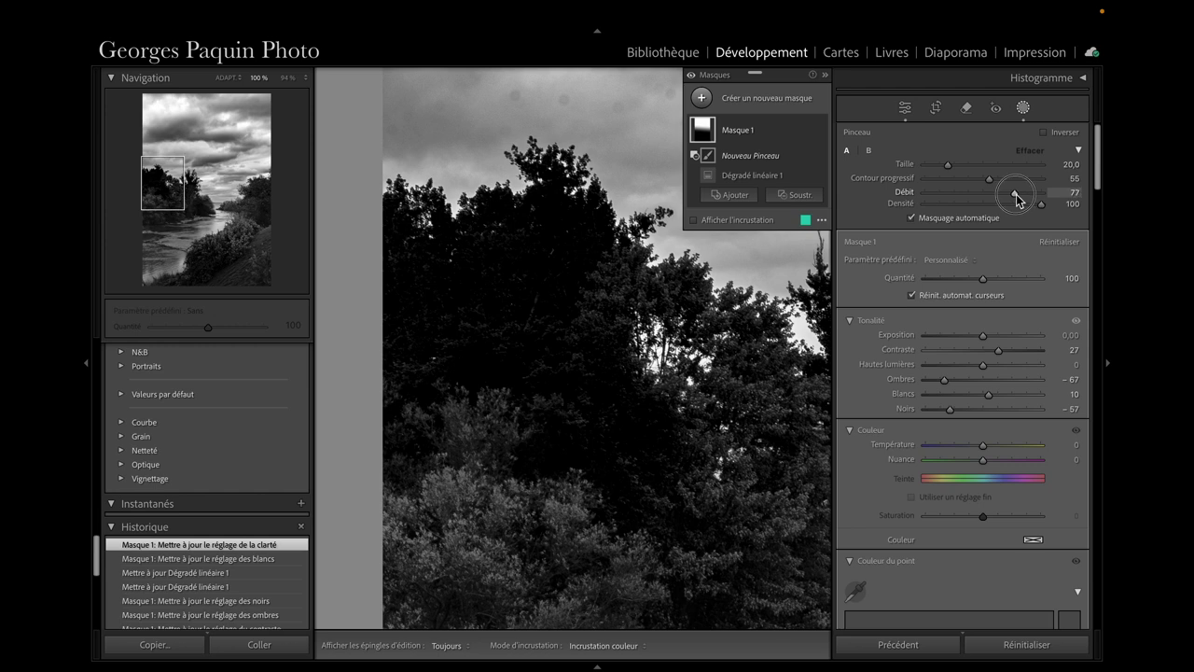
drag(1015, 193, 1006, 193)
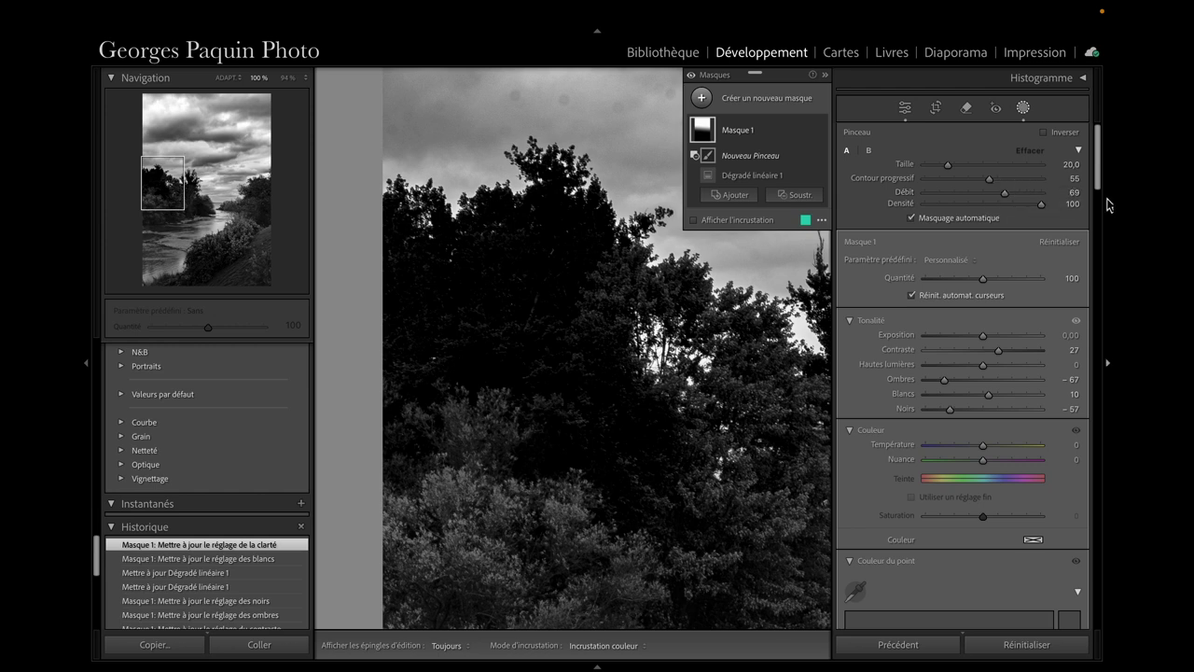
click(753, 221)
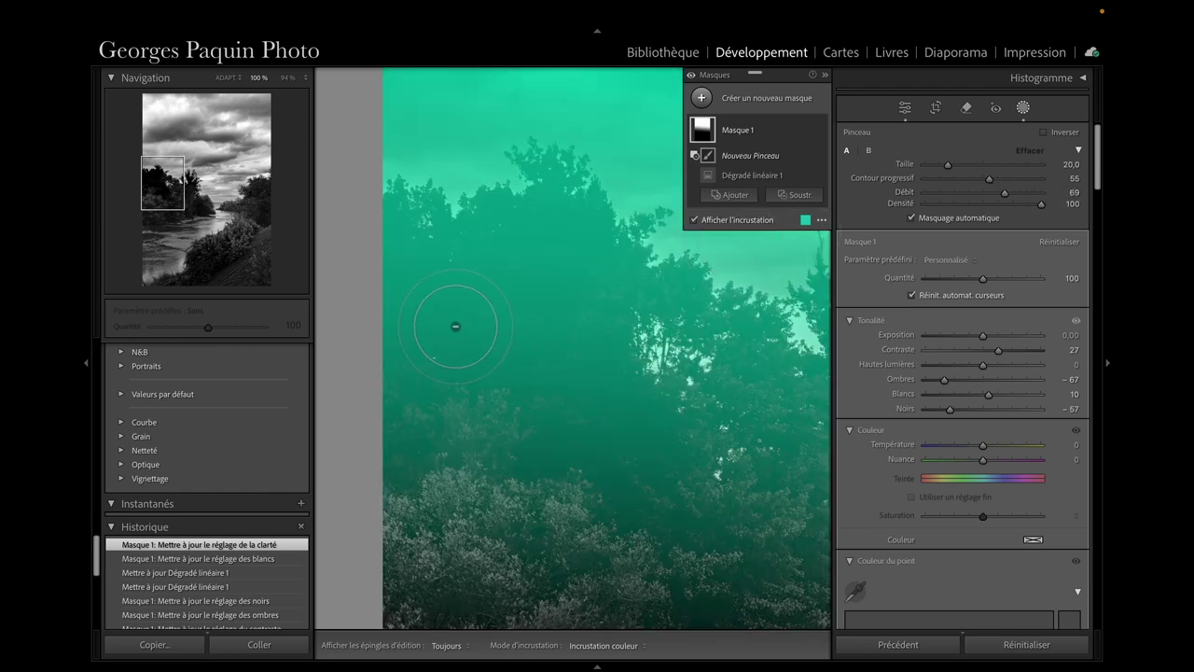
- Erase the sky mask from the left-centre trees and the upper tree area
key(h)
scroll(470, 358, up, 5)
mouse_move(470, 358)
mouse_down()
mouse_move(525, 341)
mouse_move(551, 278)
mouse_move(532, 270)
mouse_up()
key(h)
scroll(531, 279, down, 4)
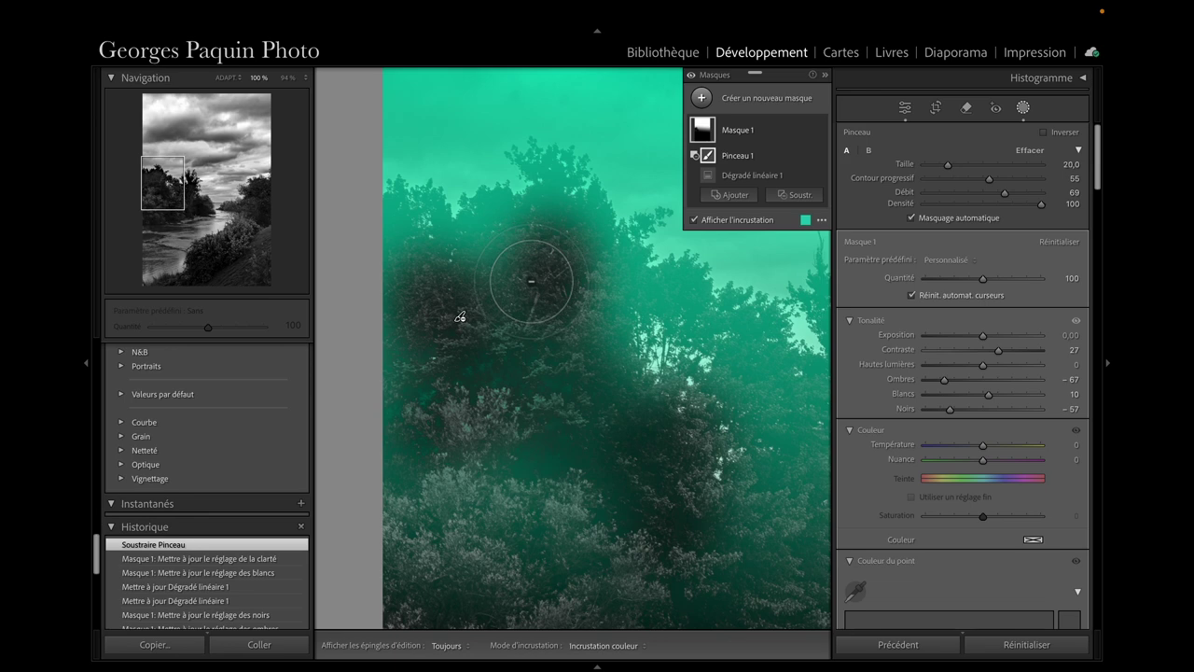
scroll(531, 280, down, 2)
scroll(531, 280, down, 2)
key(h)
drag(491, 245, 463, 257)
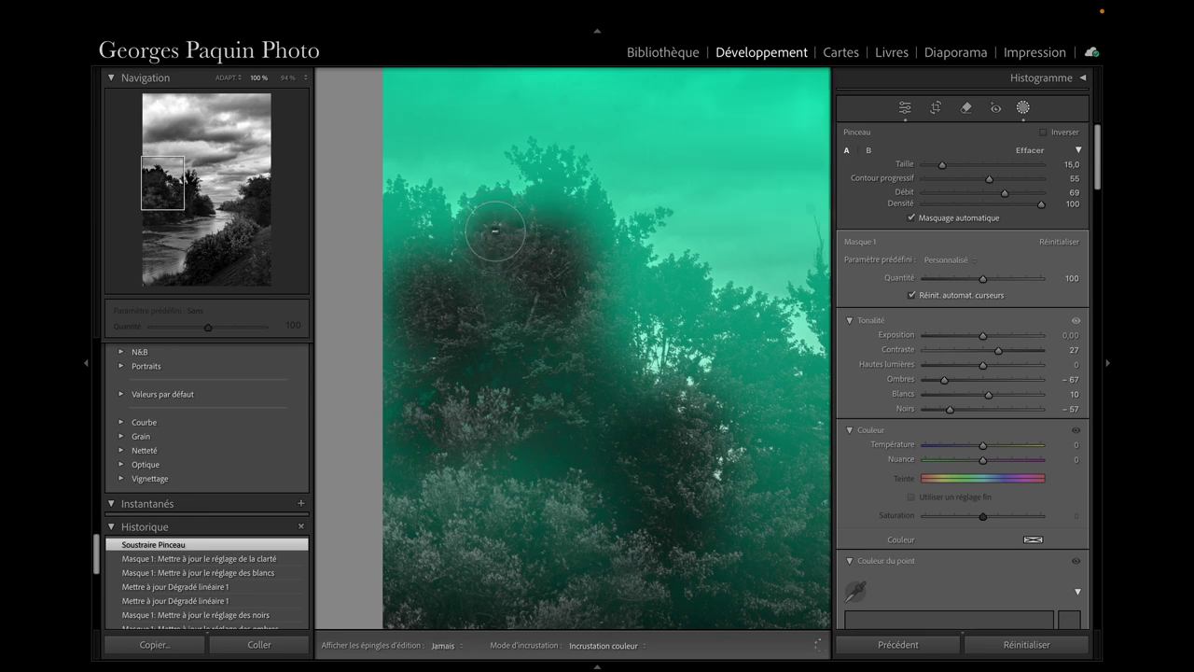
key(h)
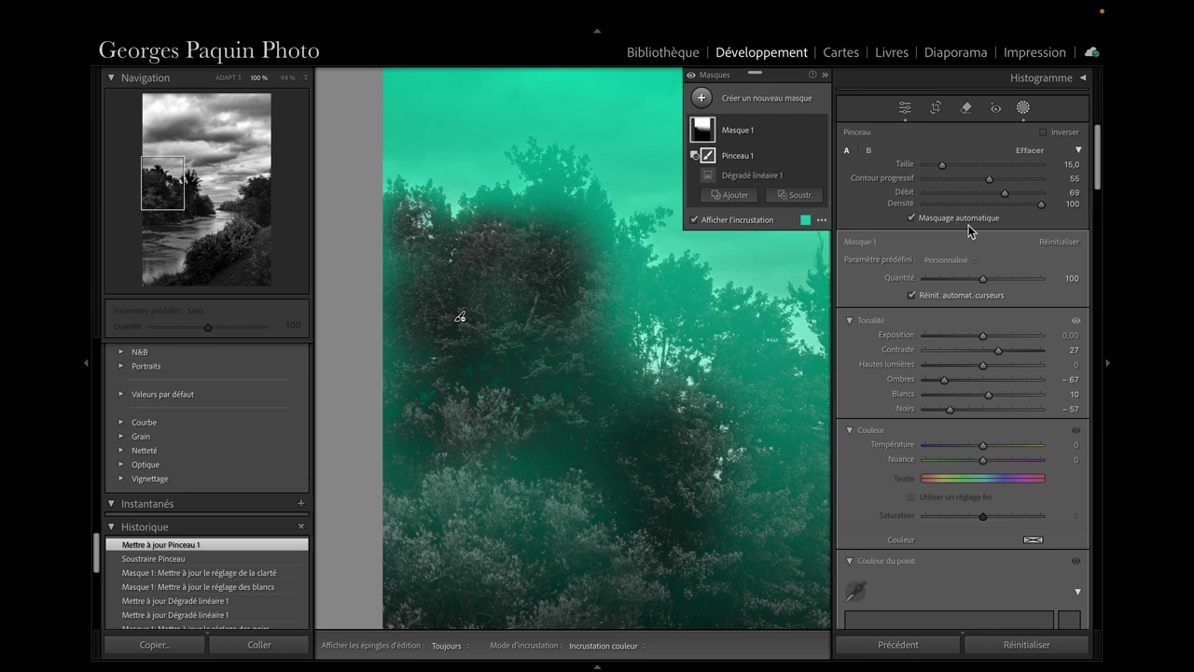
- Erase the mask from the right, top, left-edge and lower-right trees, enlarging the brush to 16
key(h)
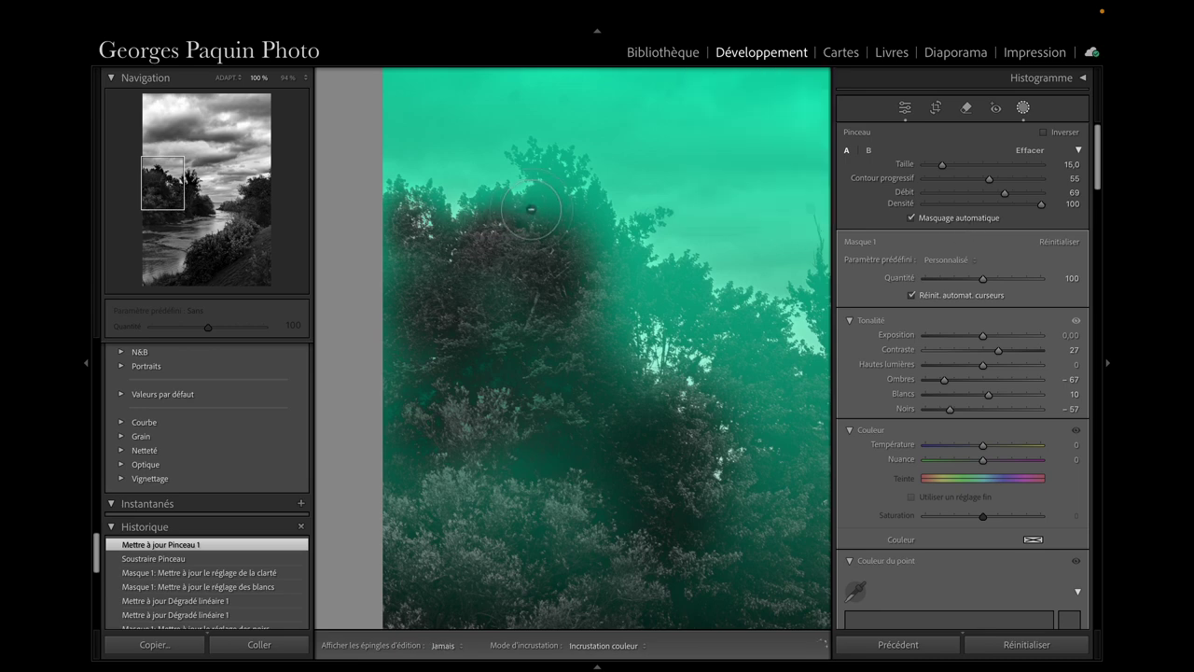
drag(559, 235, 643, 287)
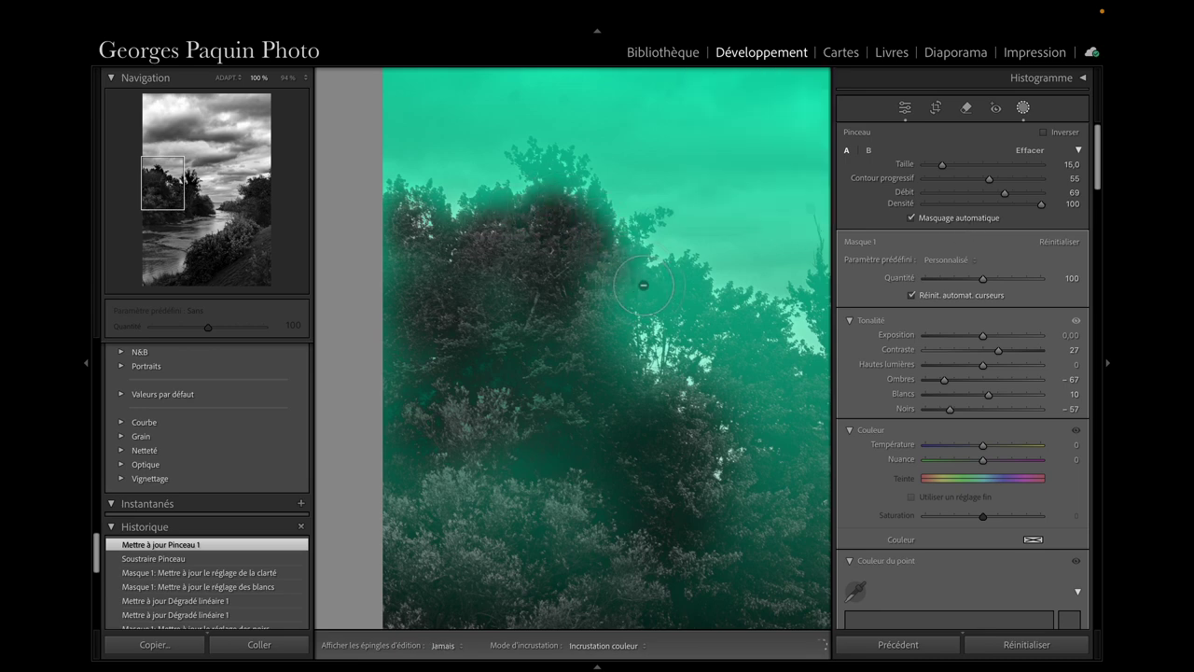
key(h)
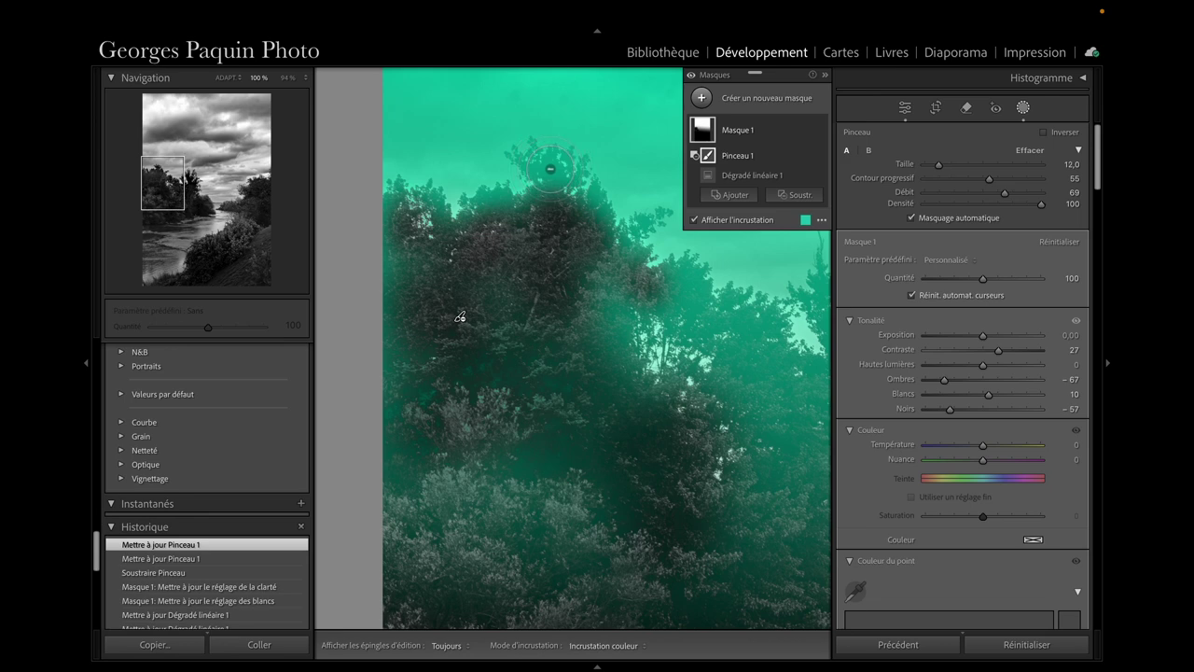
key(bracketright)
key(h)
mouse_move(582, 346)
mouse_down()
mouse_move(643, 280)
mouse_move(689, 297)
mouse_move(695, 317)
mouse_move(738, 328)
mouse_move(762, 380)
mouse_up()
key(bracketright)
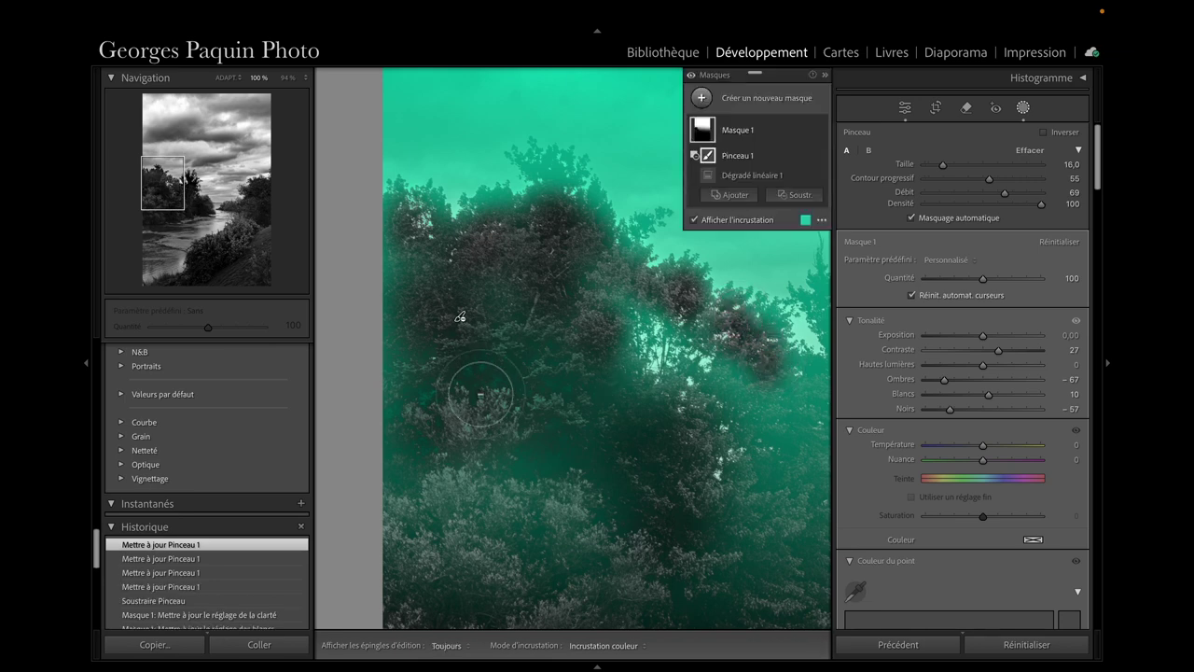
drag(427, 319, 413, 373)
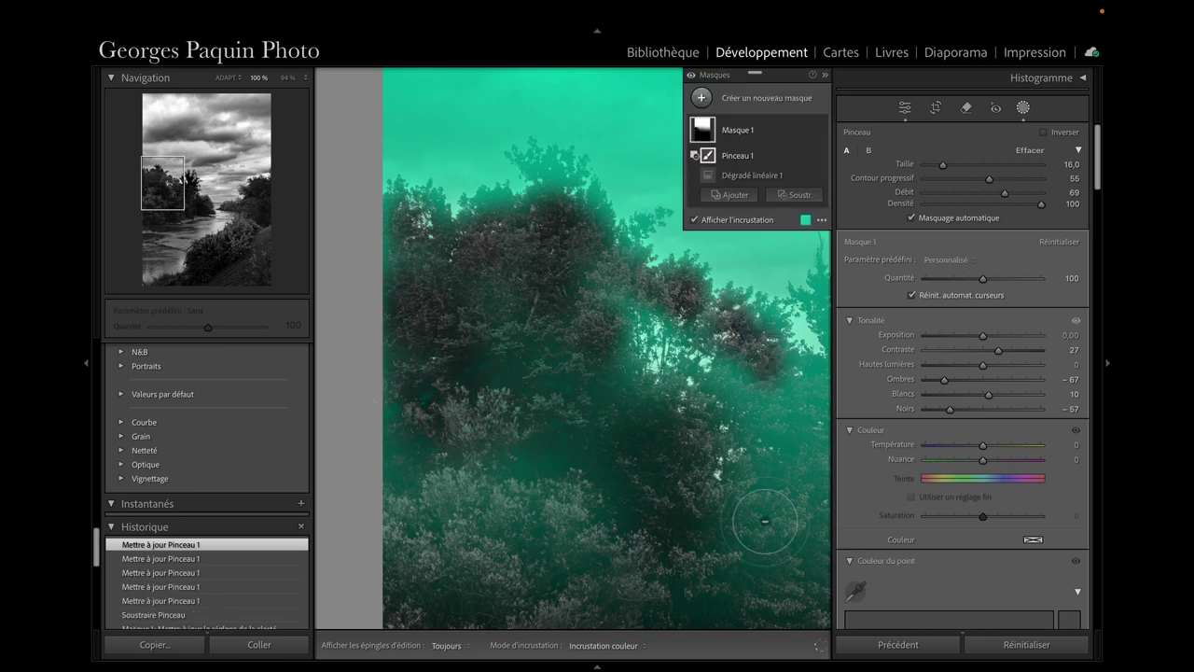
drag(729, 351, 800, 409)
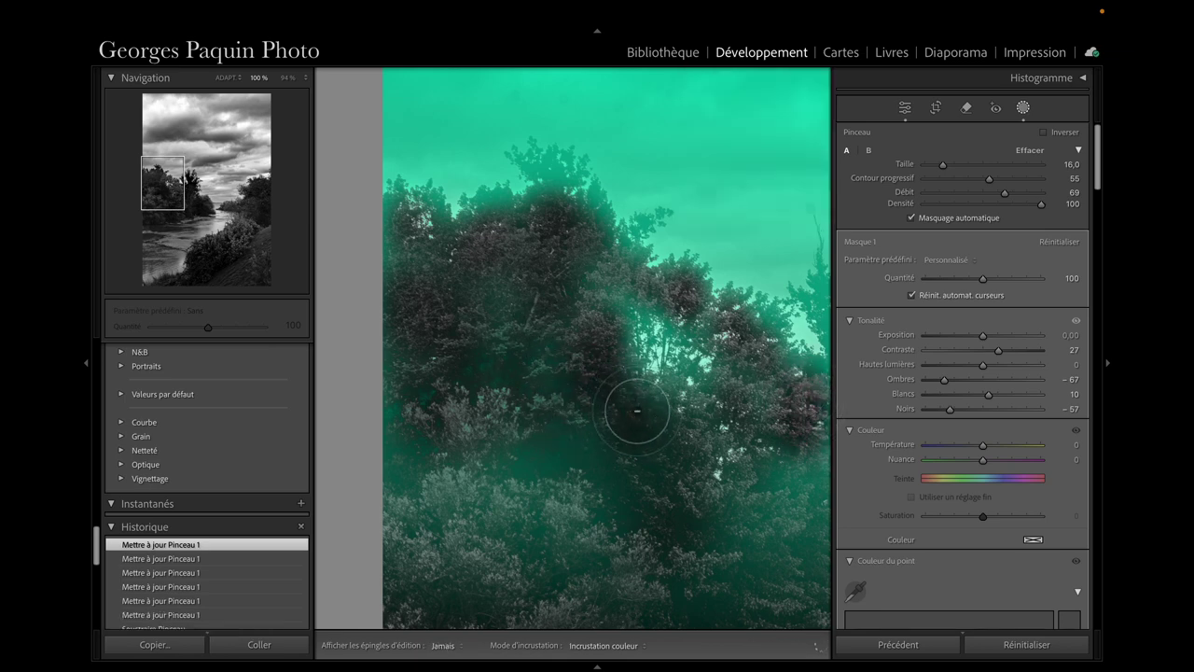
key(h)
- Resize the erase brush to 13, then 11, then 18, checking the image with pins hidden
key(bracketleft)
key(bracketleft)
key(bracketleft)
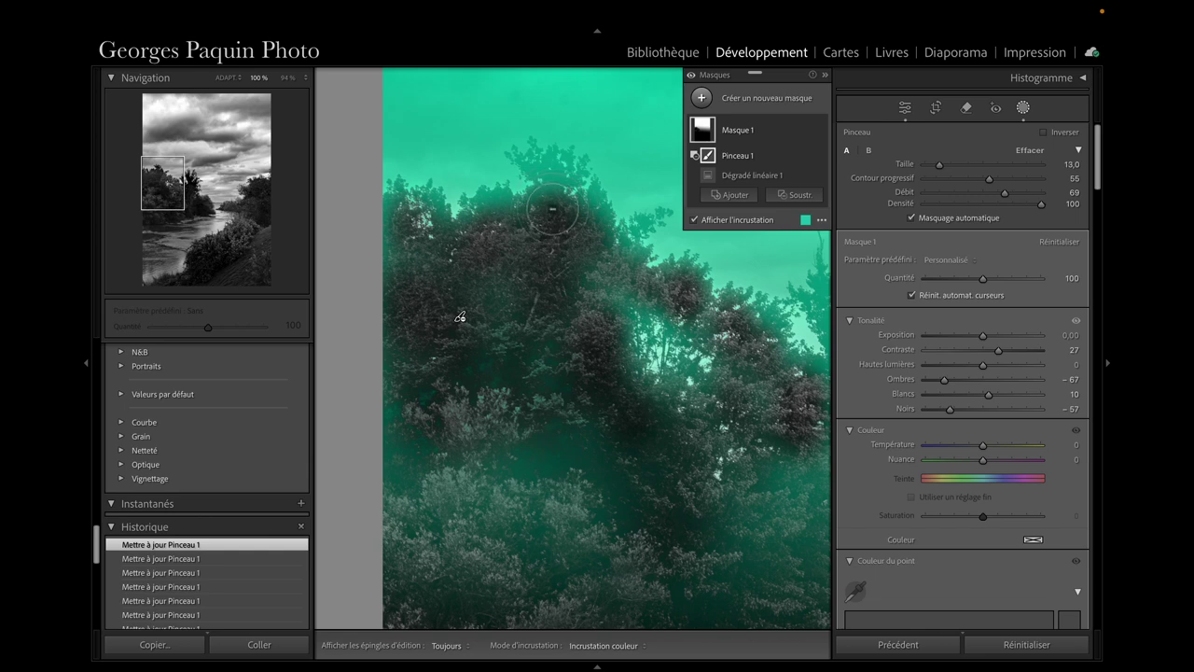
key(h)
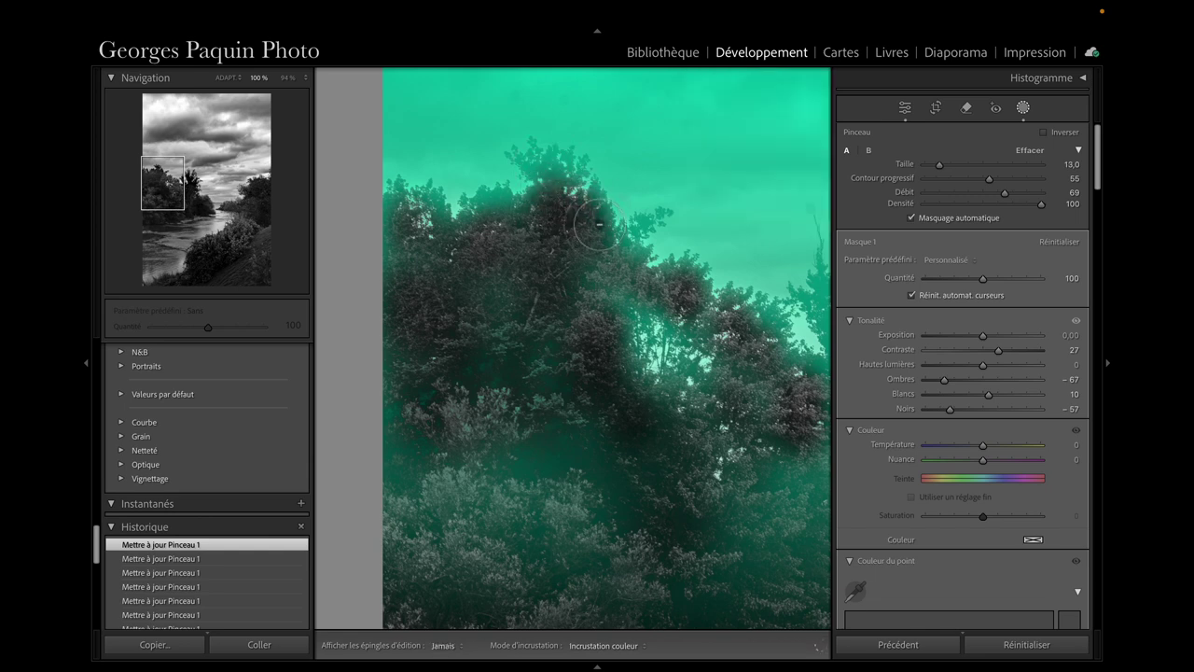
key(h)
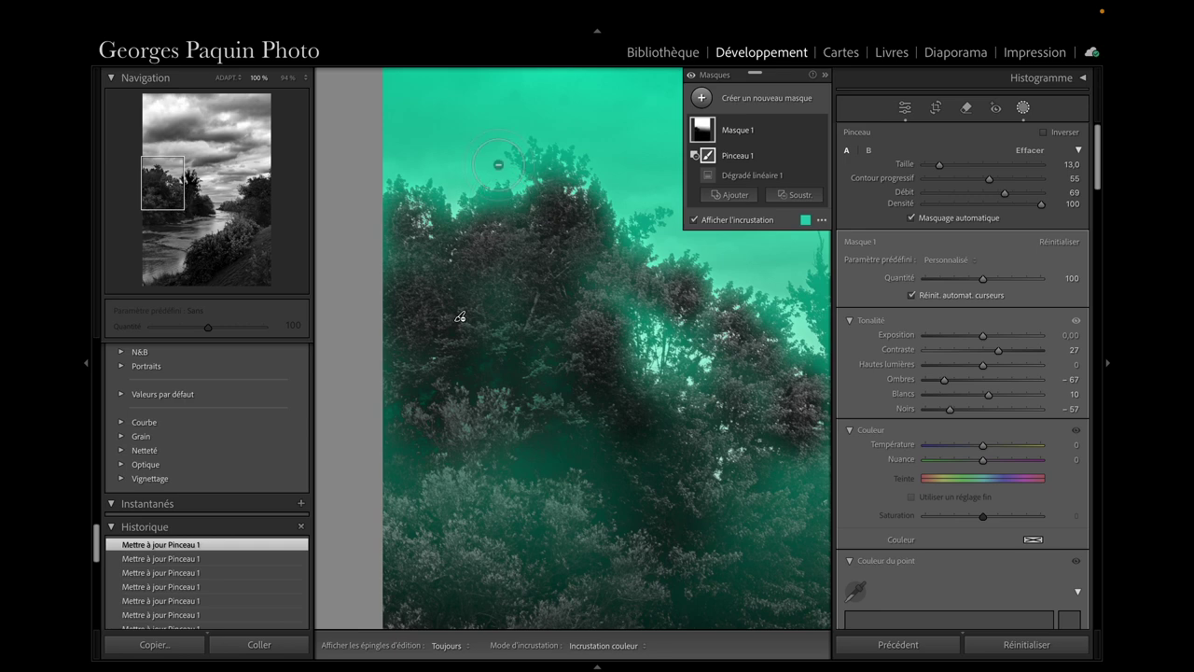
key(h)
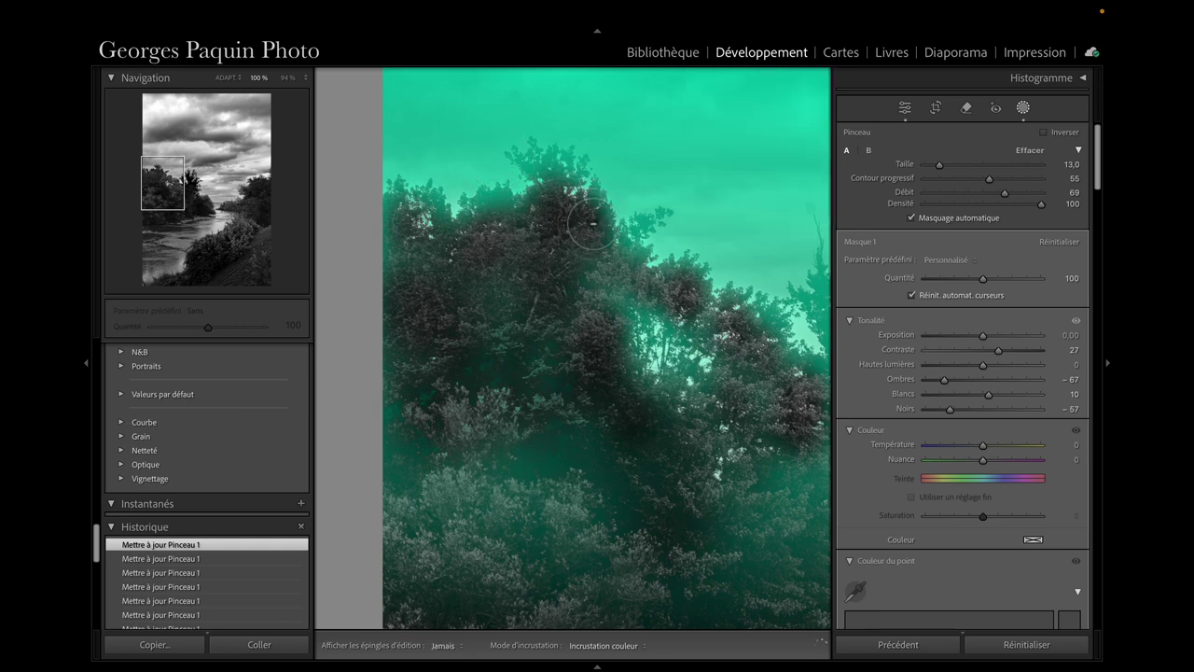
key(bracketleft)
key(bracketleft)
key(h)
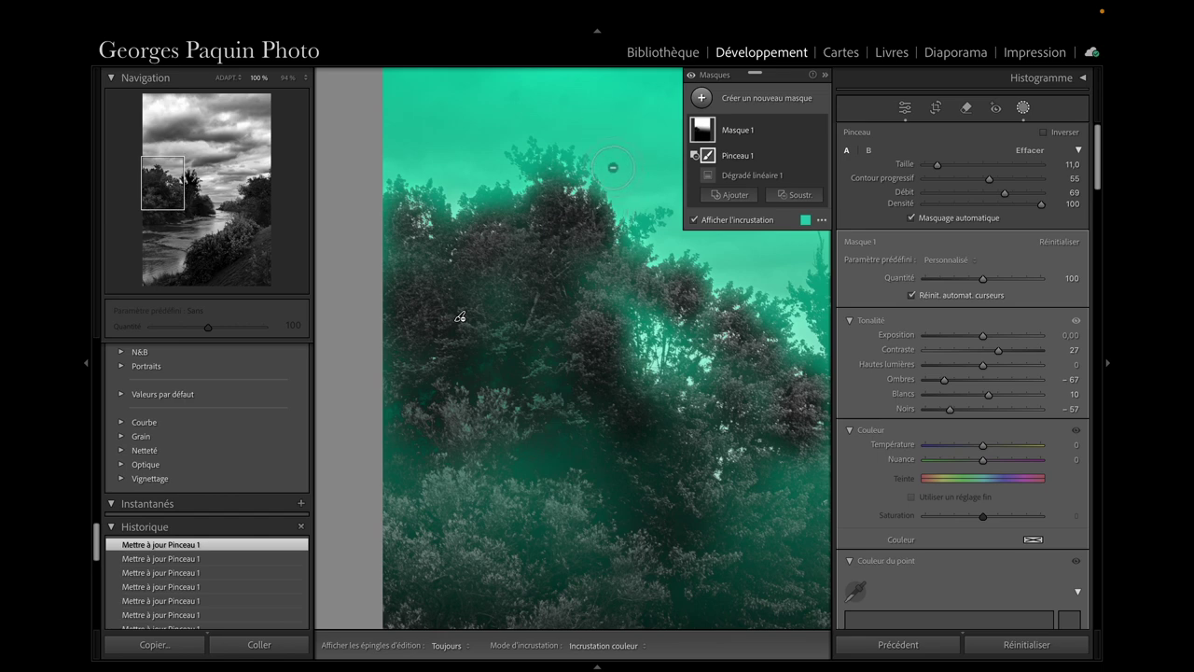
key(bracketright)
key(bracketright)
key(bracketright)
key(h)
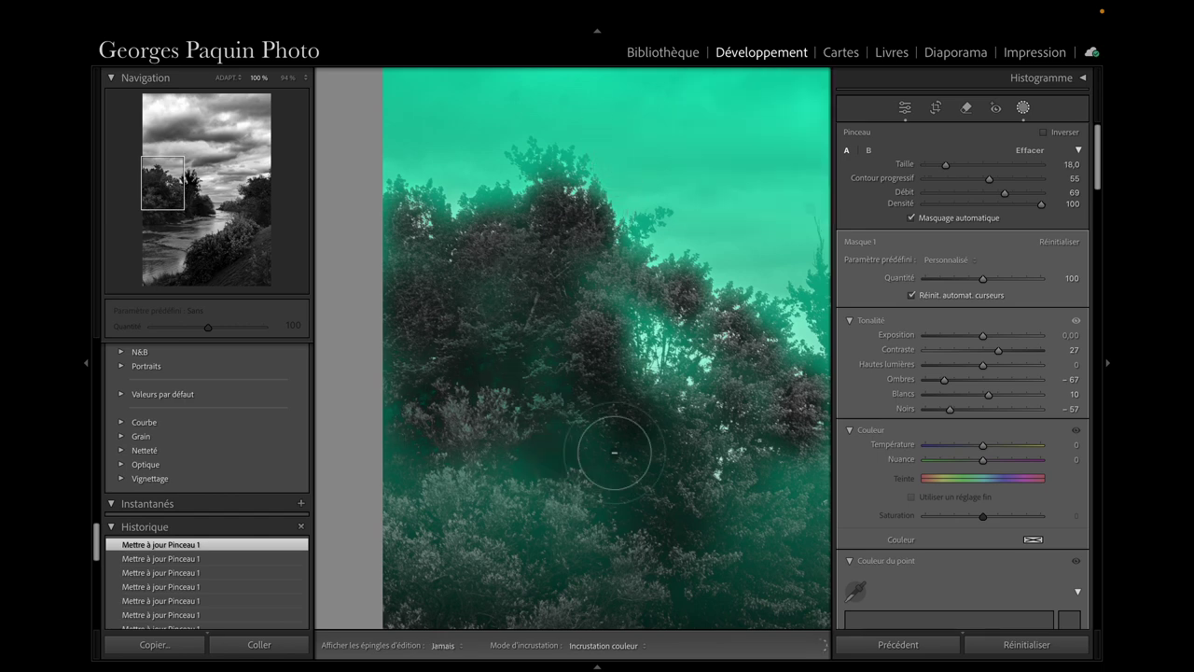
key(h)
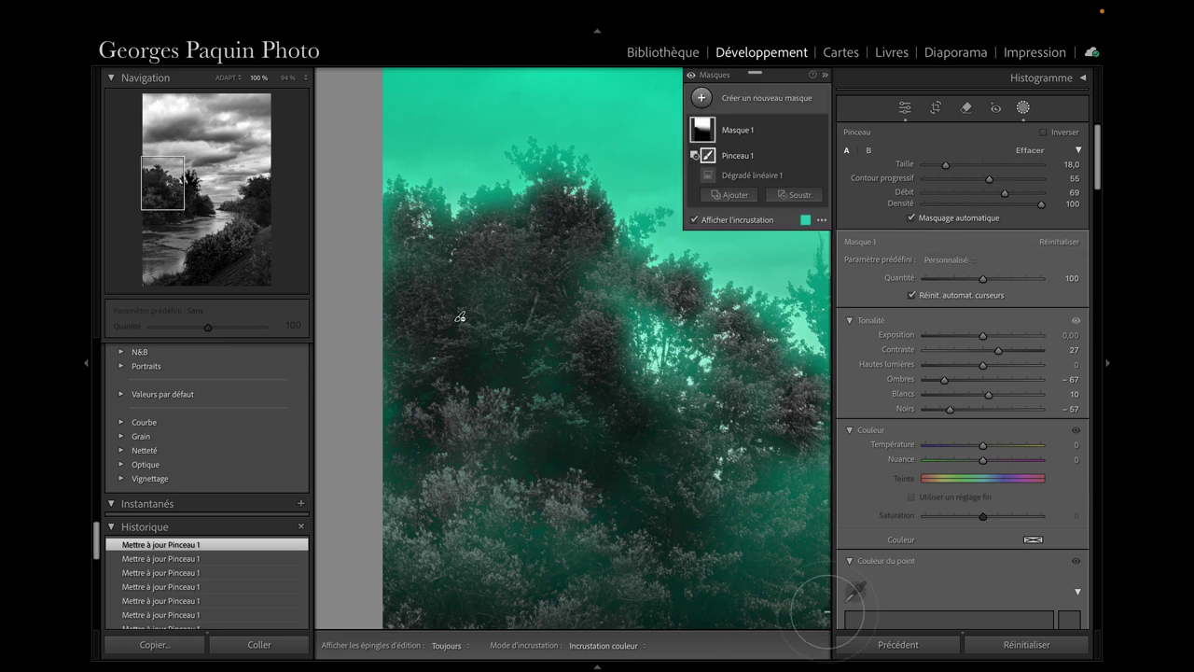
key(h)
key(h)
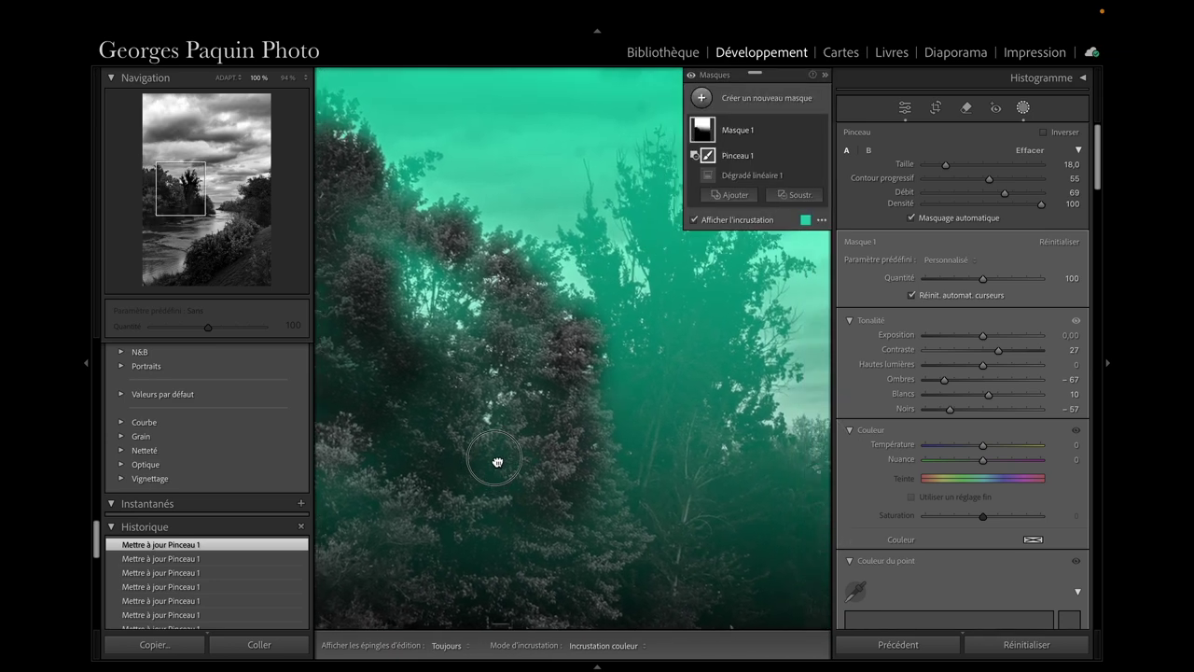
- Erase Masque 1 from the central tree and the lower trees with a size-17 brush
drag(728, 516, 411, 501)
scroll(595, 484, up, 2)
scroll(595, 485, up, 1)
key(h)
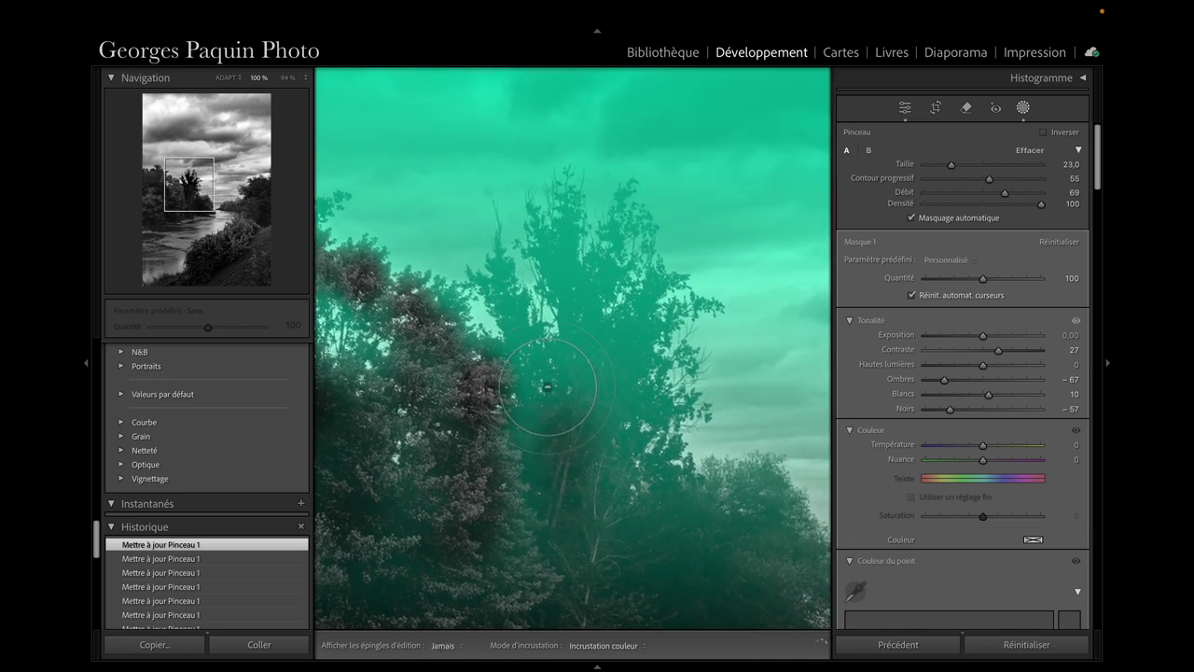
drag(532, 453, 596, 343)
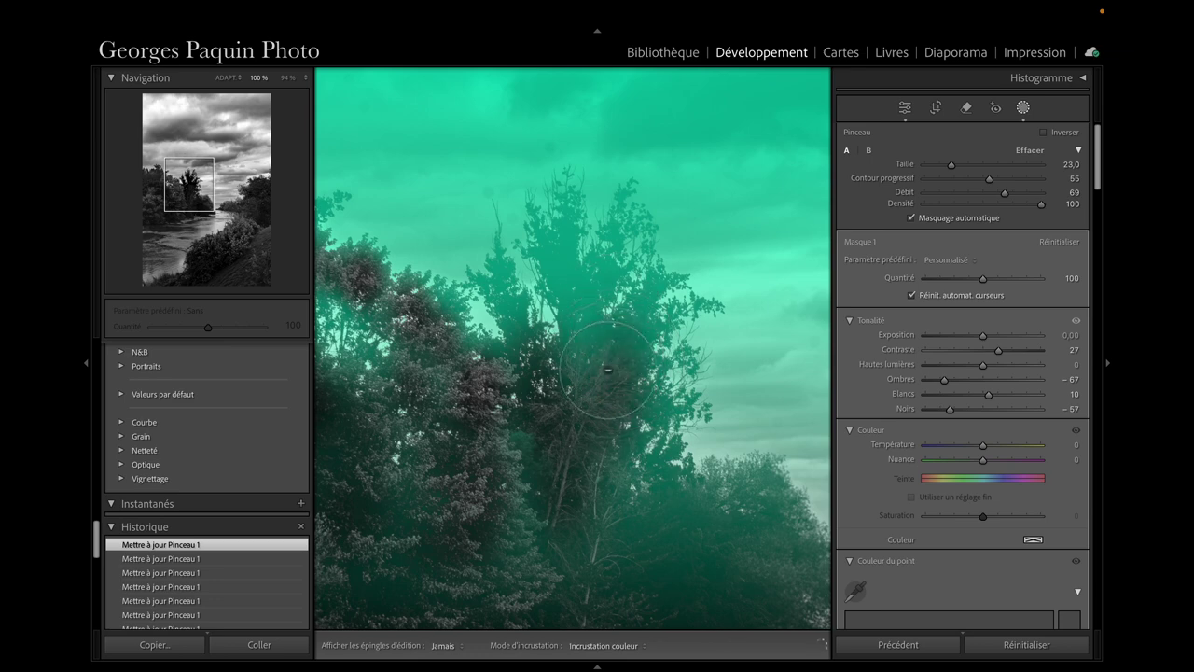
key(h)
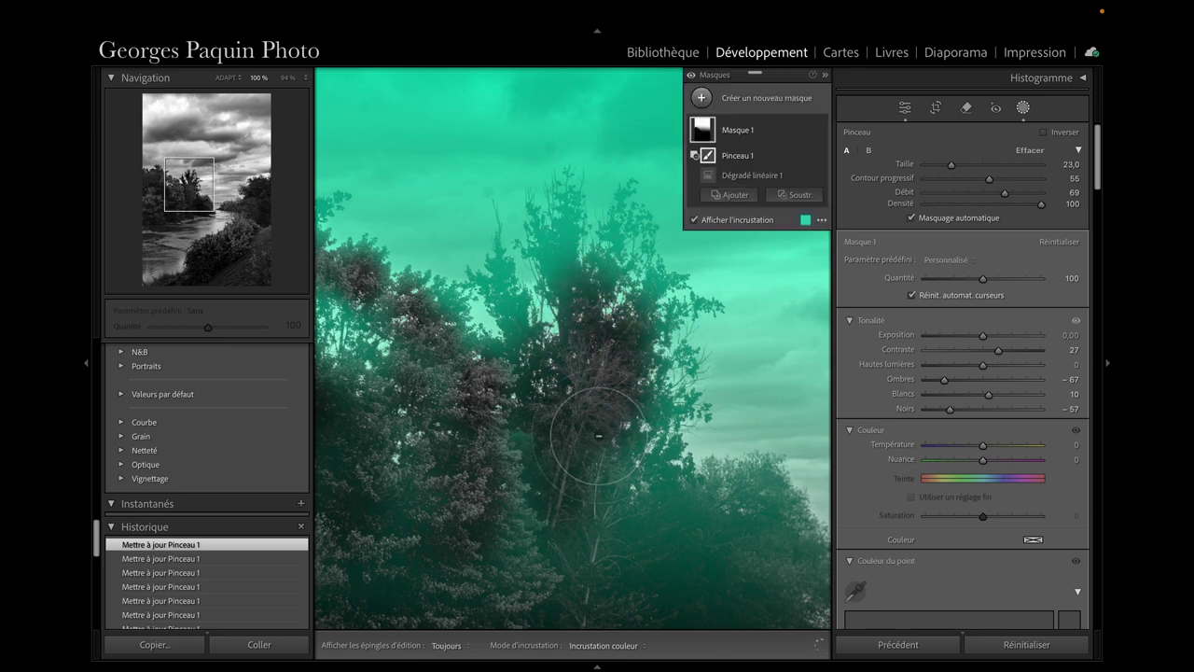
scroll(599, 436, down, 3)
key(h)
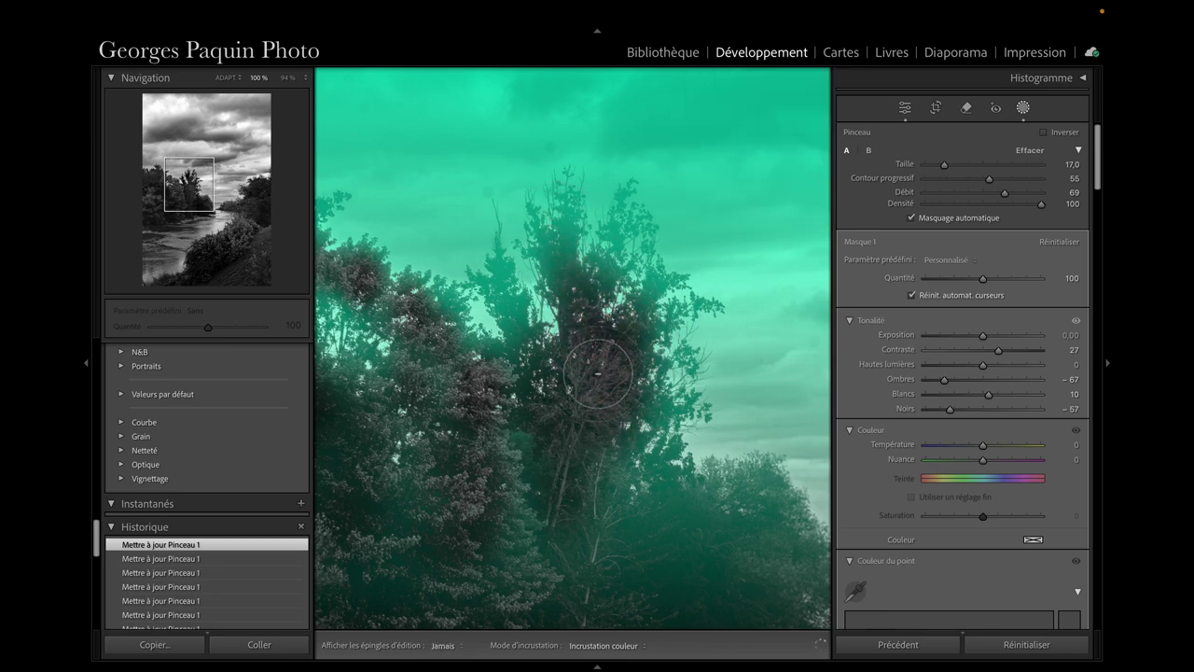
mouse_move(652, 565)
mouse_down()
mouse_move(672, 512)
mouse_move(622, 554)
mouse_move(489, 476)
mouse_move(733, 594)
mouse_up()
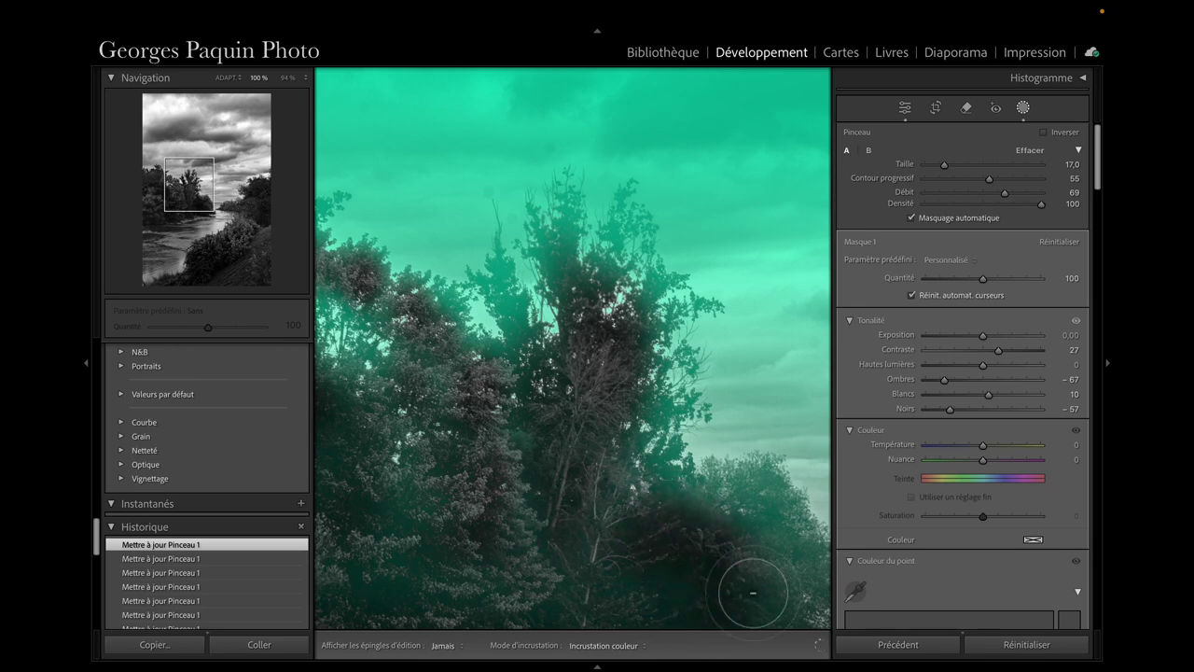
key(h)
- Zoom out to the whole photo and erase the sky mask from the left-hand trees
key(h)
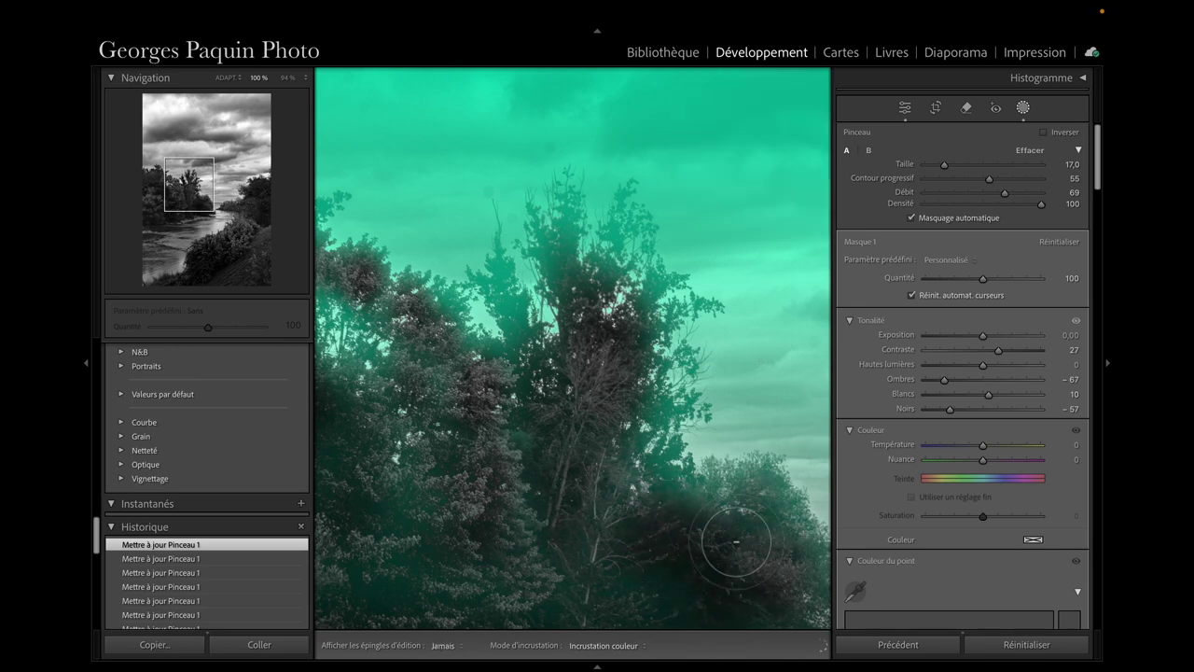
key(h)
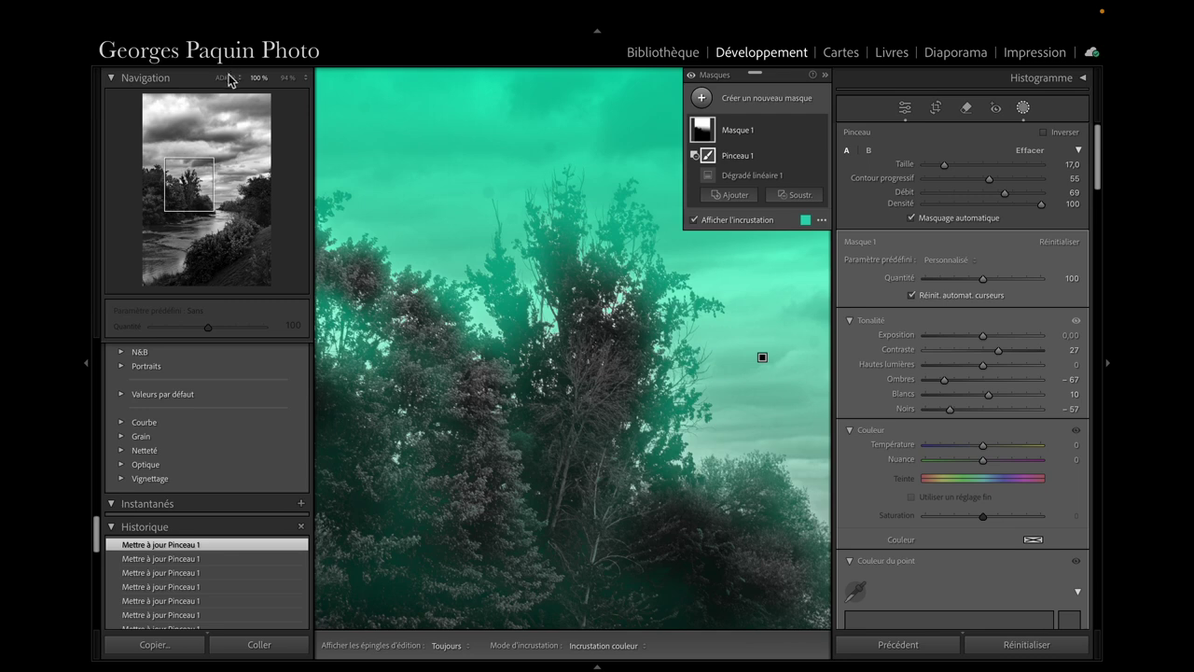
click(227, 79)
drag(426, 414, 496, 400)
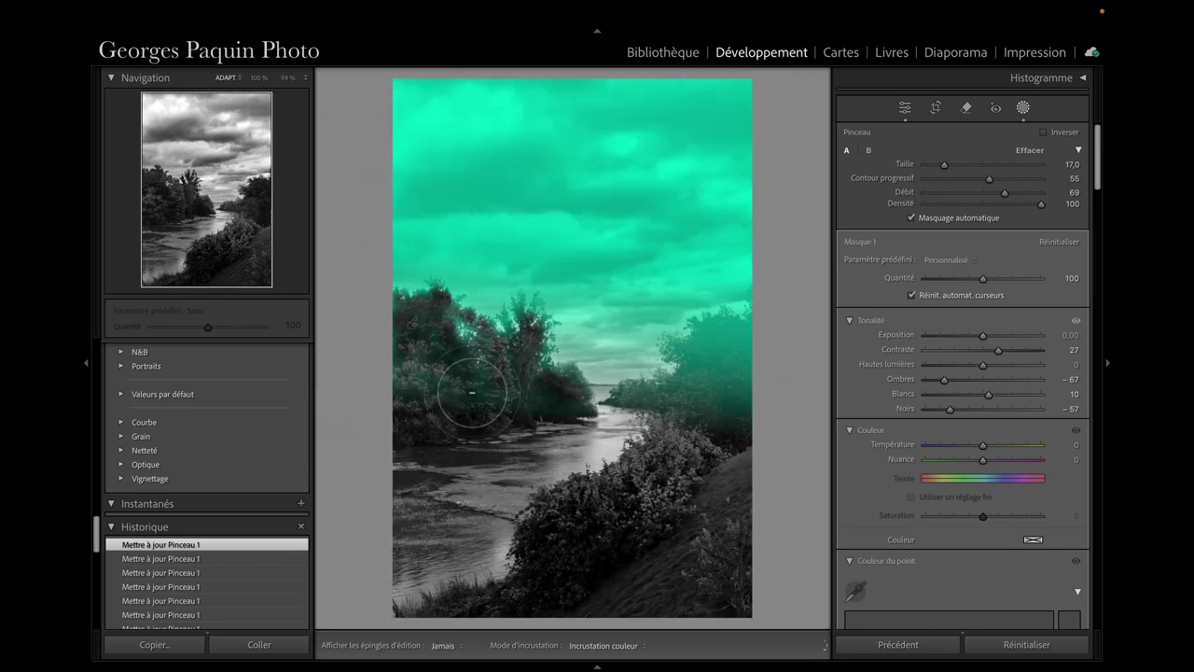
key(h)
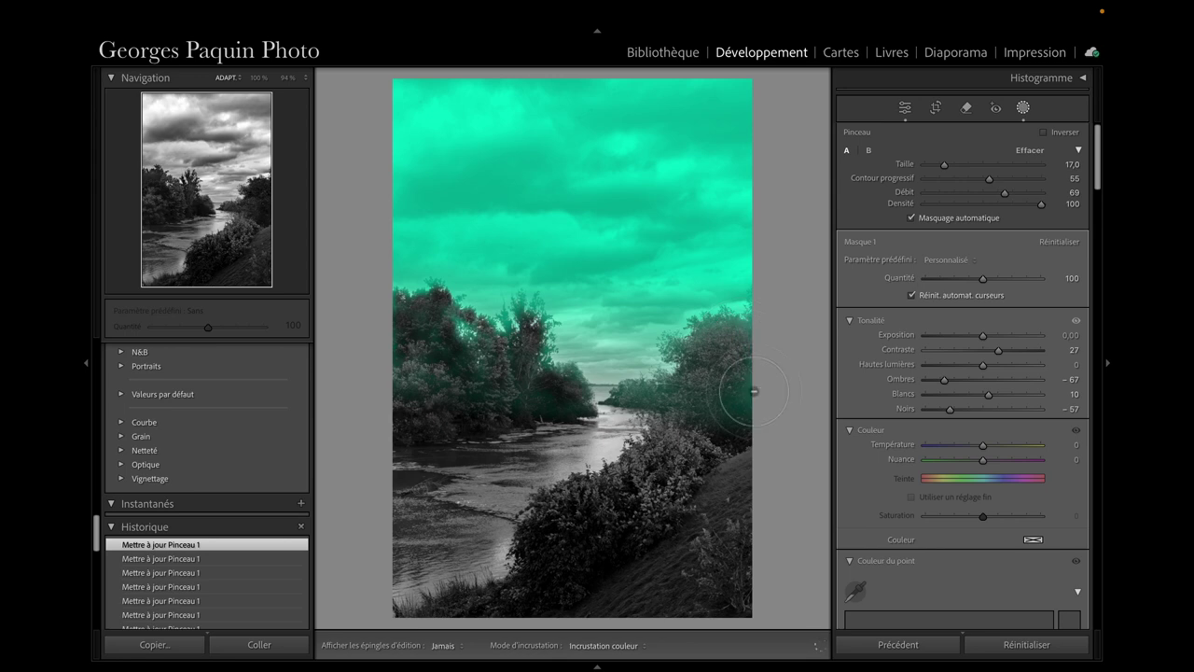
key(h)
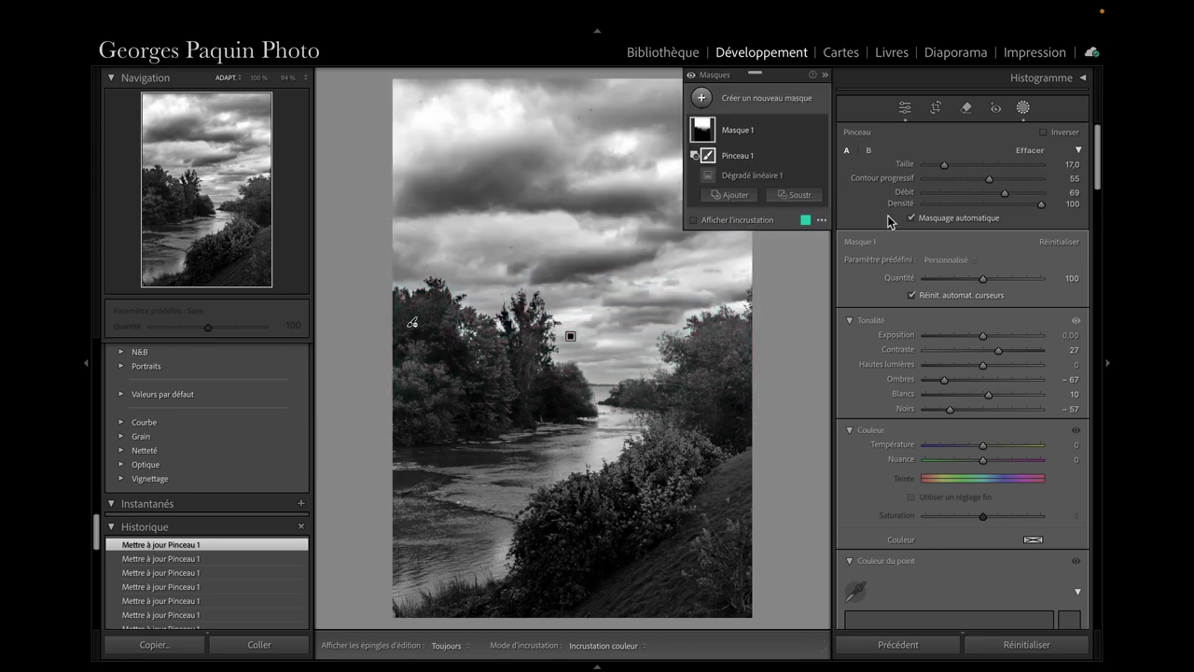
- Close Masking, check the central river at 100% and back to fit, then reopen Masking
click(906, 108)
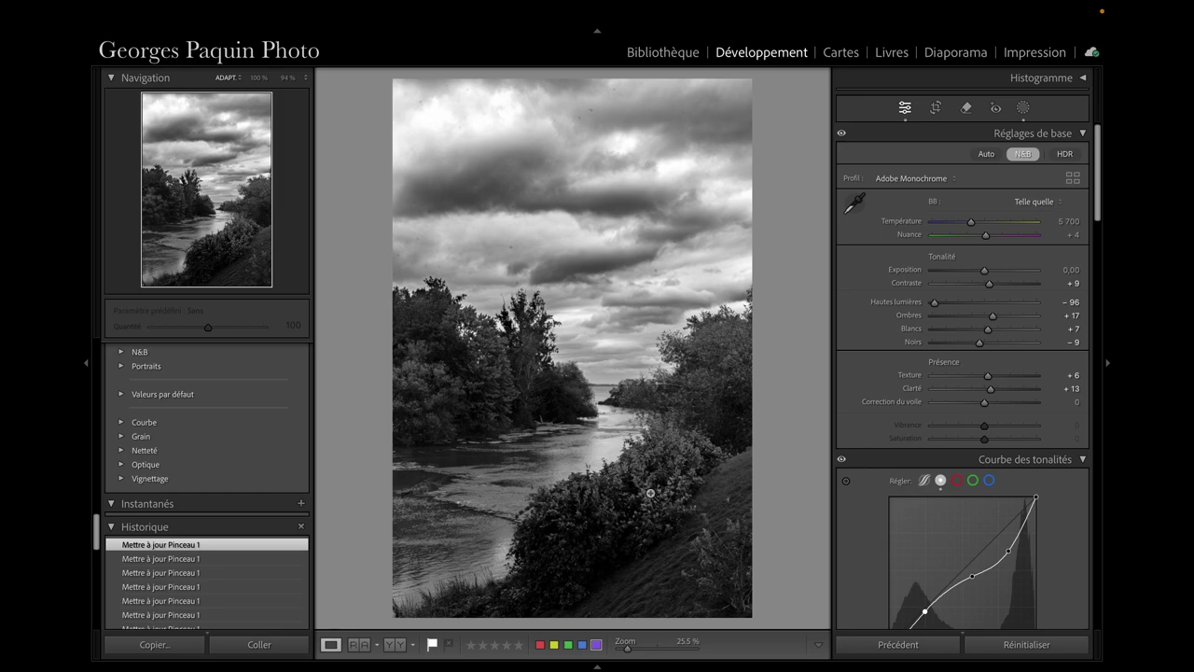
click(620, 420)
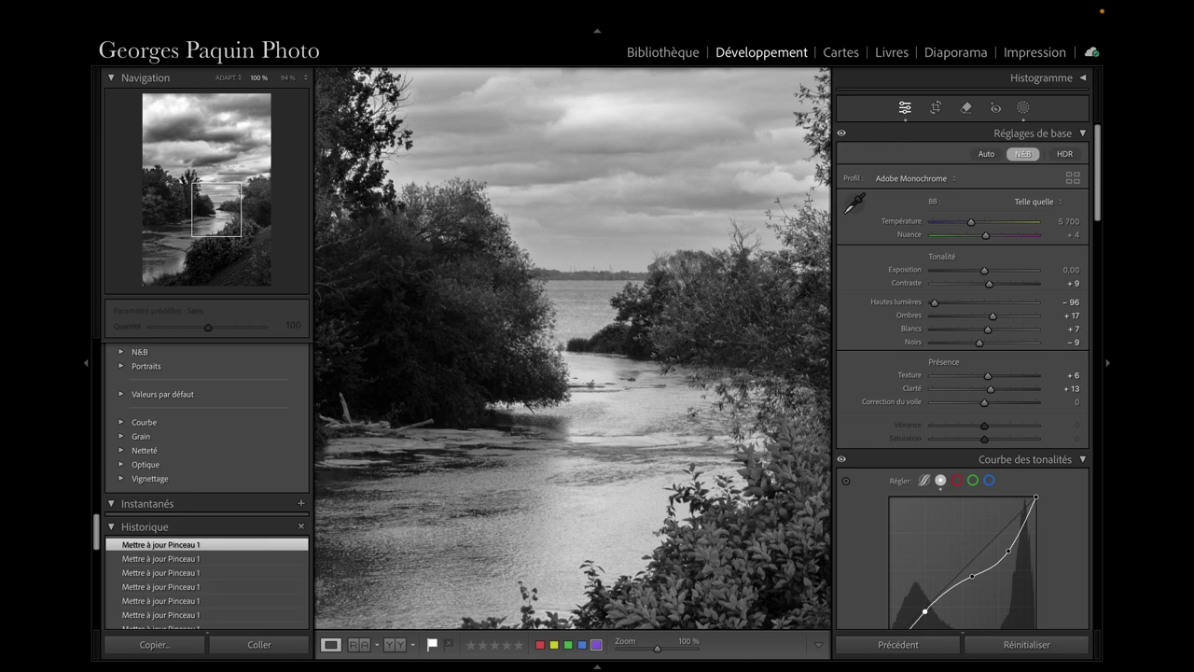
click(631, 445)
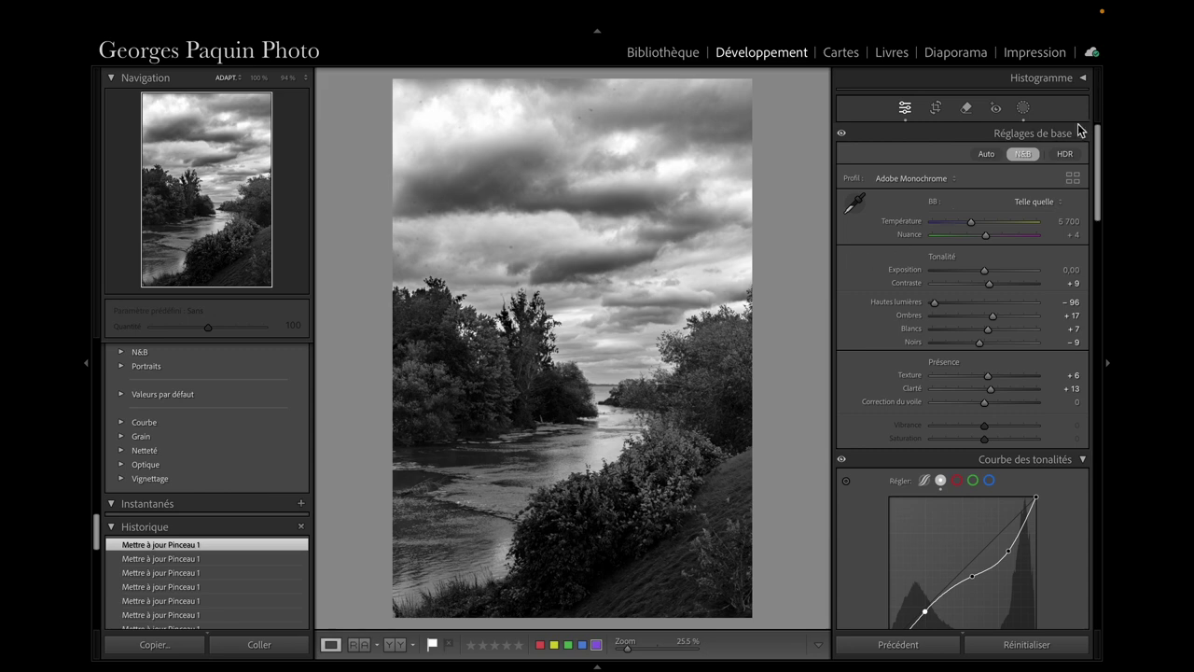
click(1024, 109)
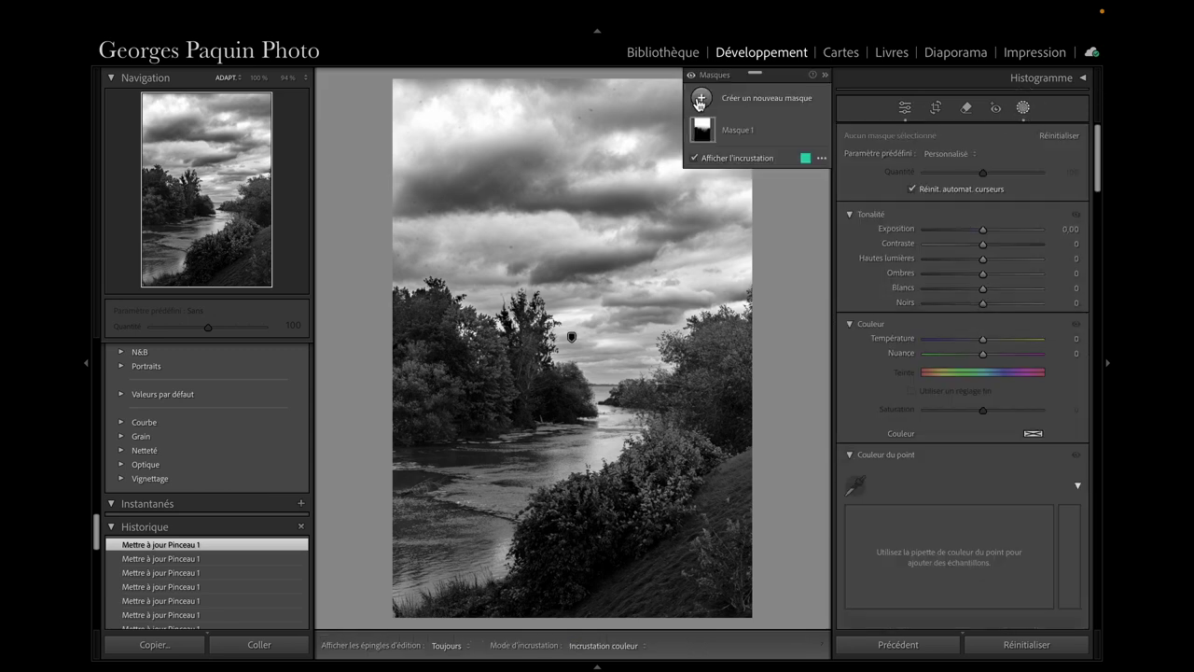
- Create an inverted radial gradient mask drawn as an ellipse around the river
click(700, 99)
click(781, 263)
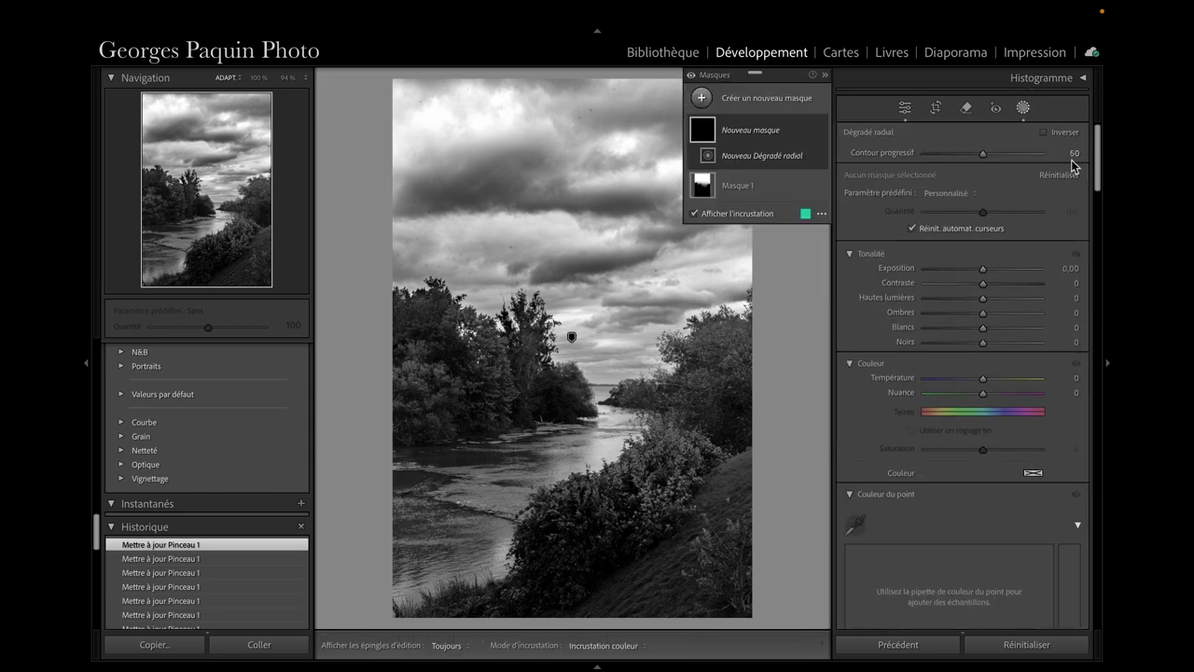
click(1063, 135)
drag(589, 374, 752, 624)
mouse_move(435, 417)
mouse_down()
mouse_move(412, 413)
mouse_move(415, 359)
mouse_up()
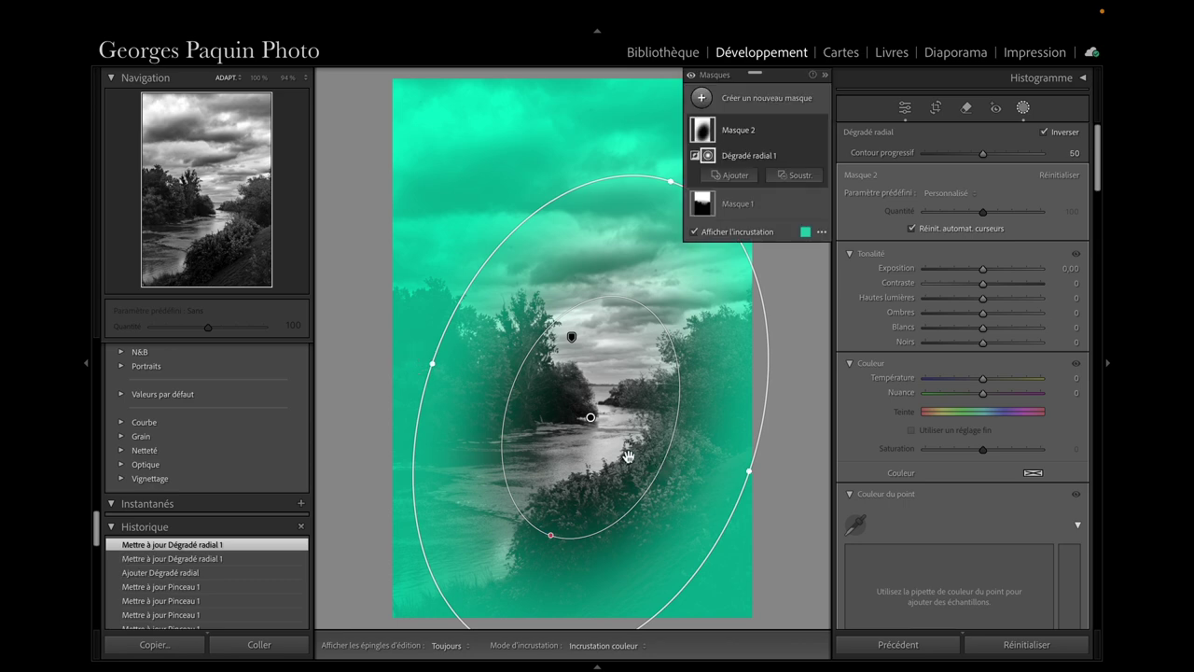
- Reshape the ellipse wider and taller, shift it slightly down, and set feather to 54
drag(619, 456, 616, 454)
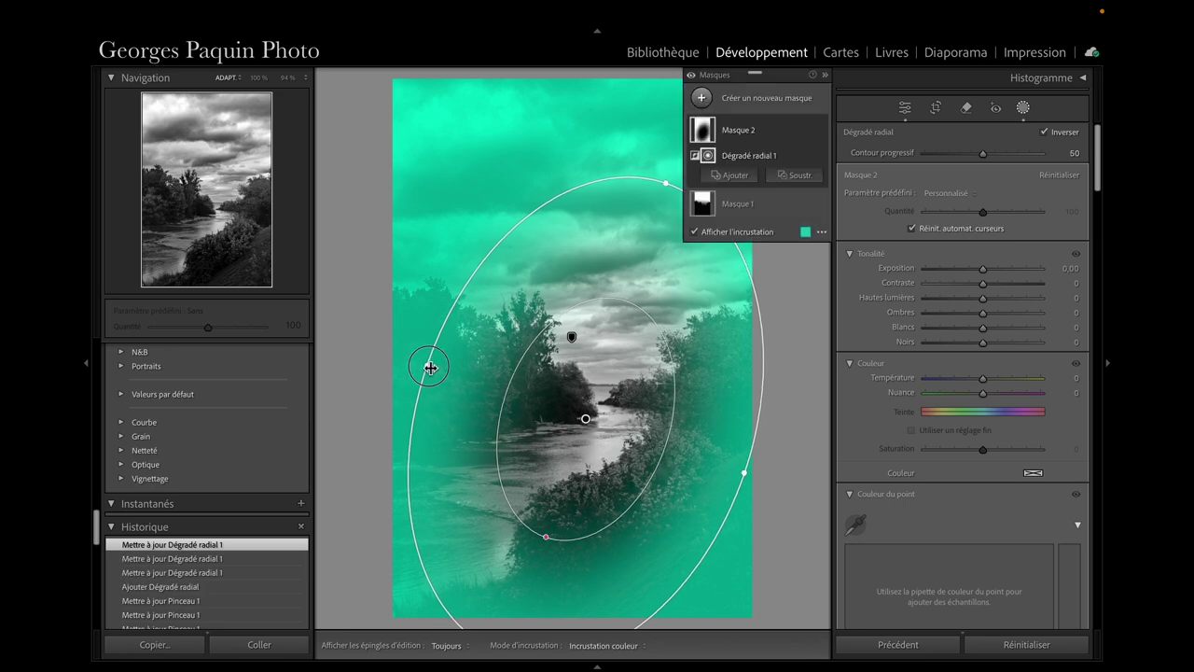
drag(434, 365, 379, 349)
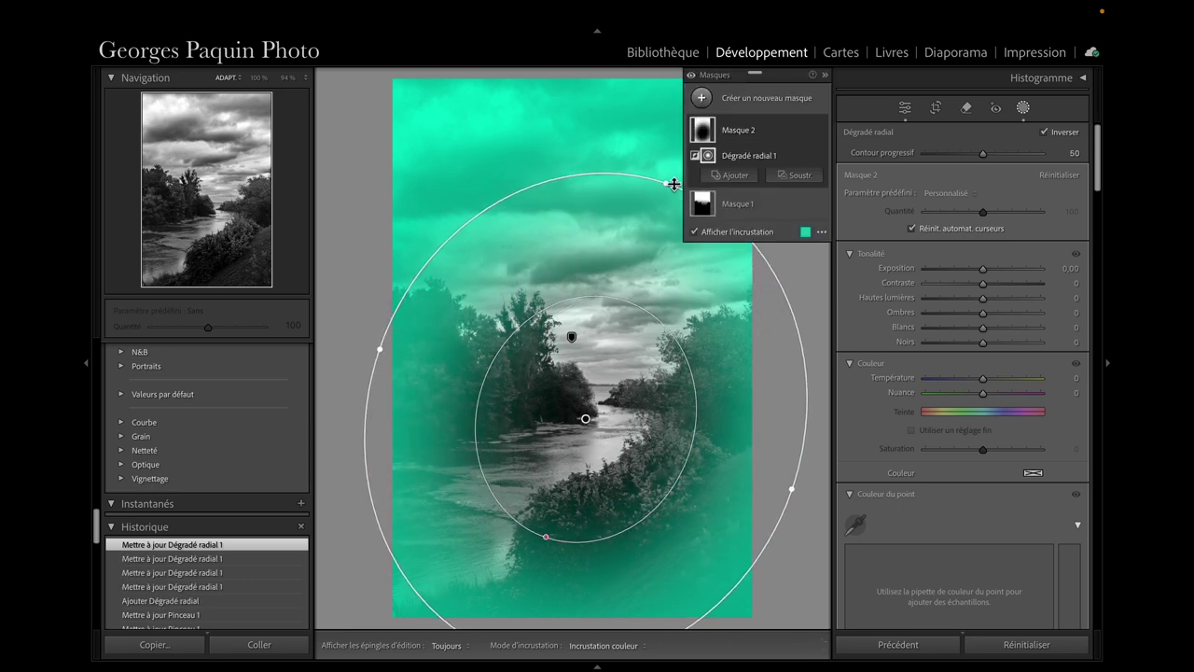
drag(674, 184, 680, 105)
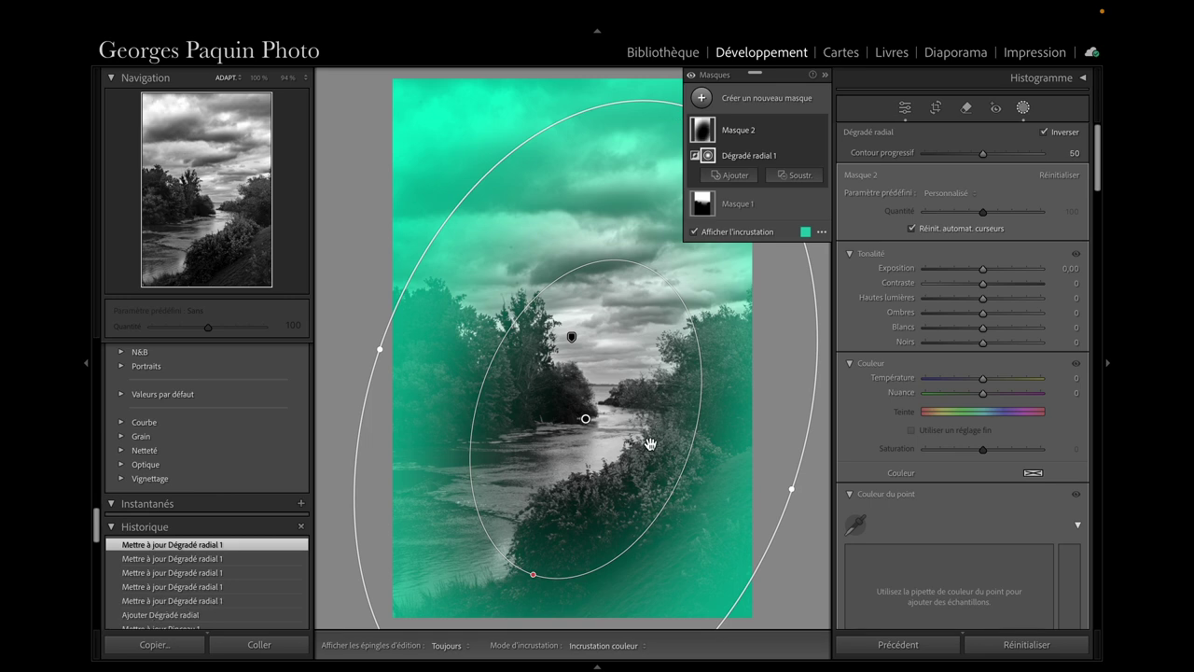
drag(650, 444, 649, 455)
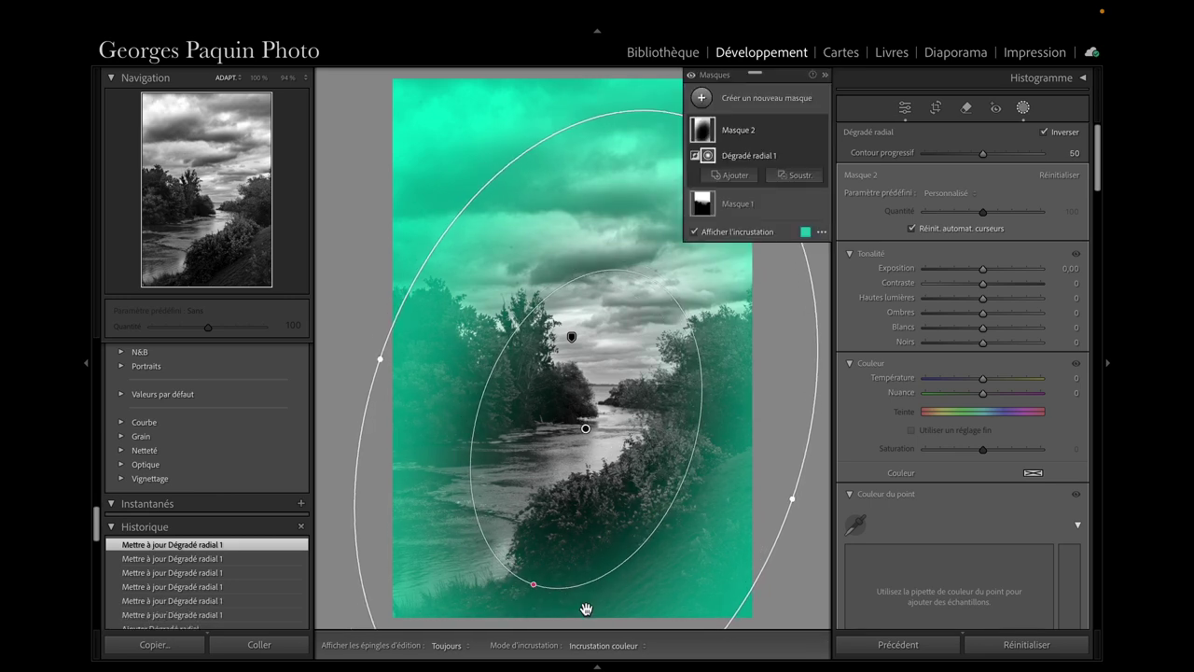
drag(534, 587, 538, 571)
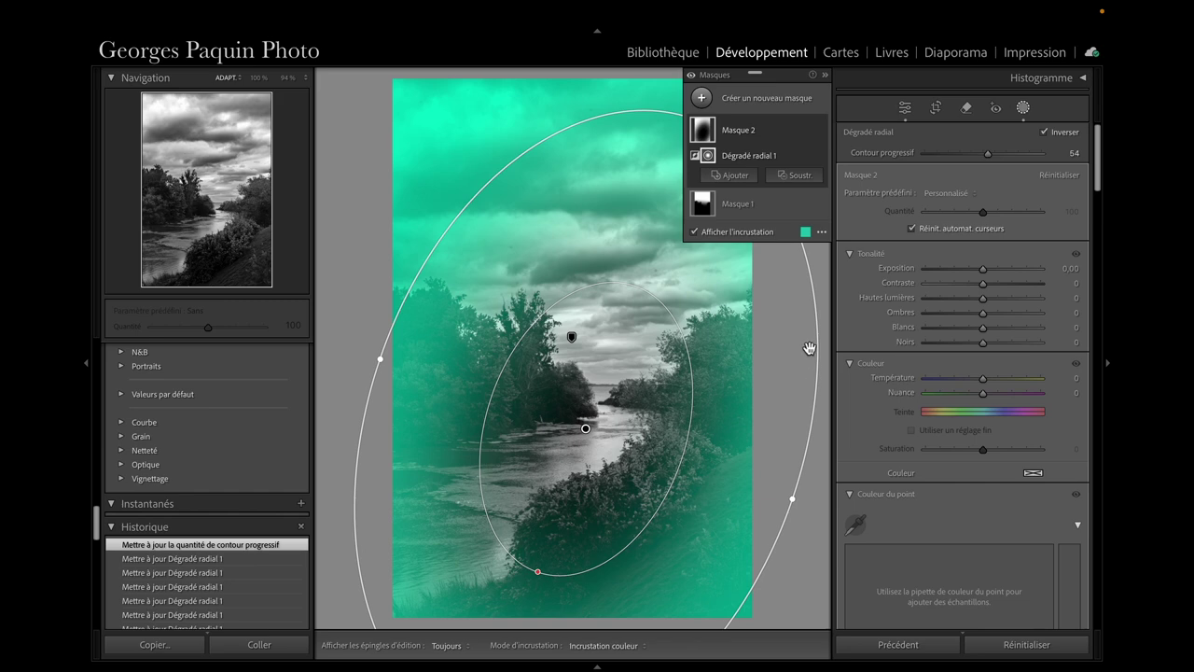
scroll(856, 332, down, 3)
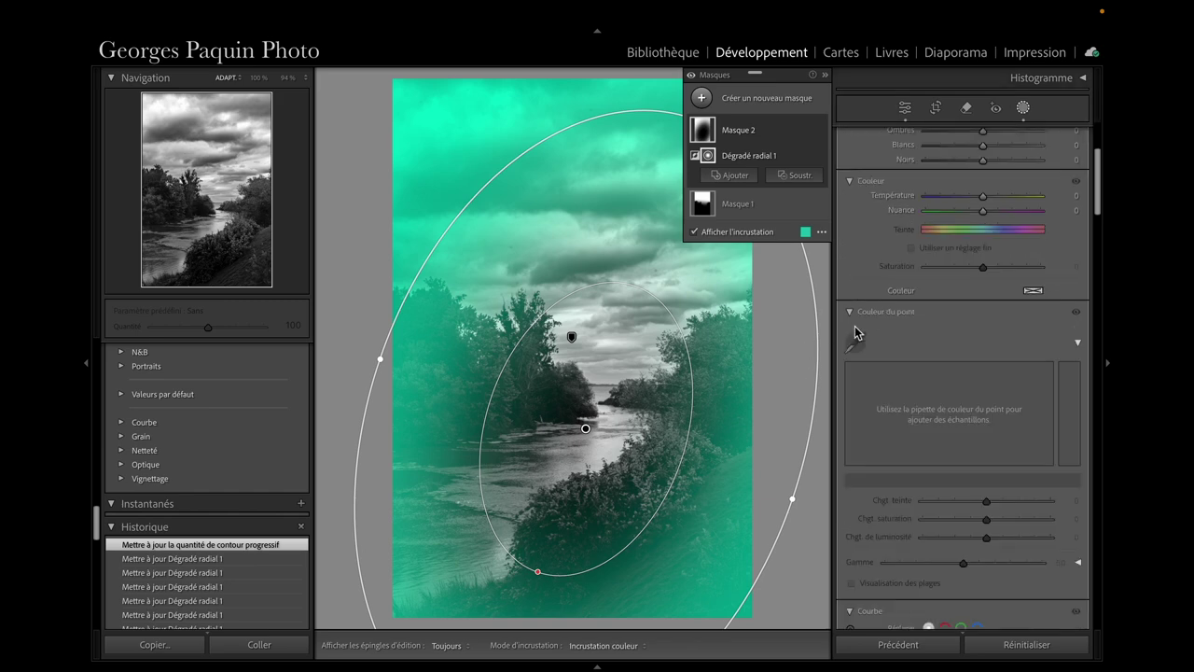
scroll(857, 332, down, 3)
scroll(856, 333, down, 4)
scroll(856, 331, up, 2)
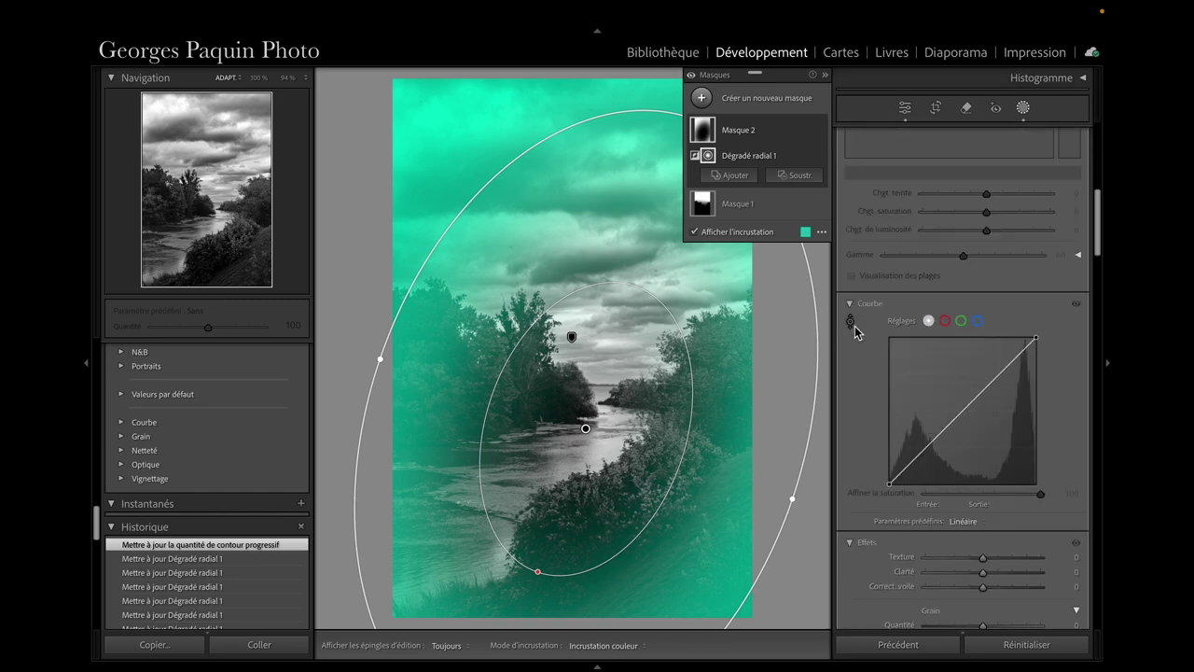
- Hide the mask overlay and set Masque 2 Exposition to -0.47
key(o)
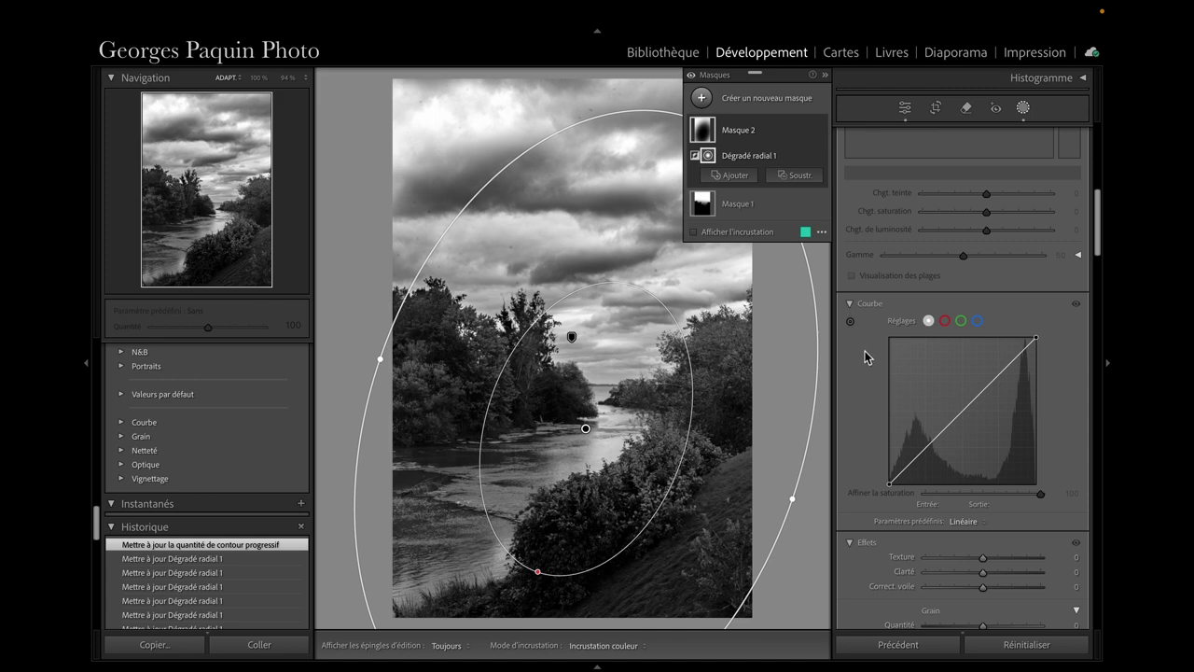
scroll(866, 354, up, 3)
scroll(866, 355, up, 3)
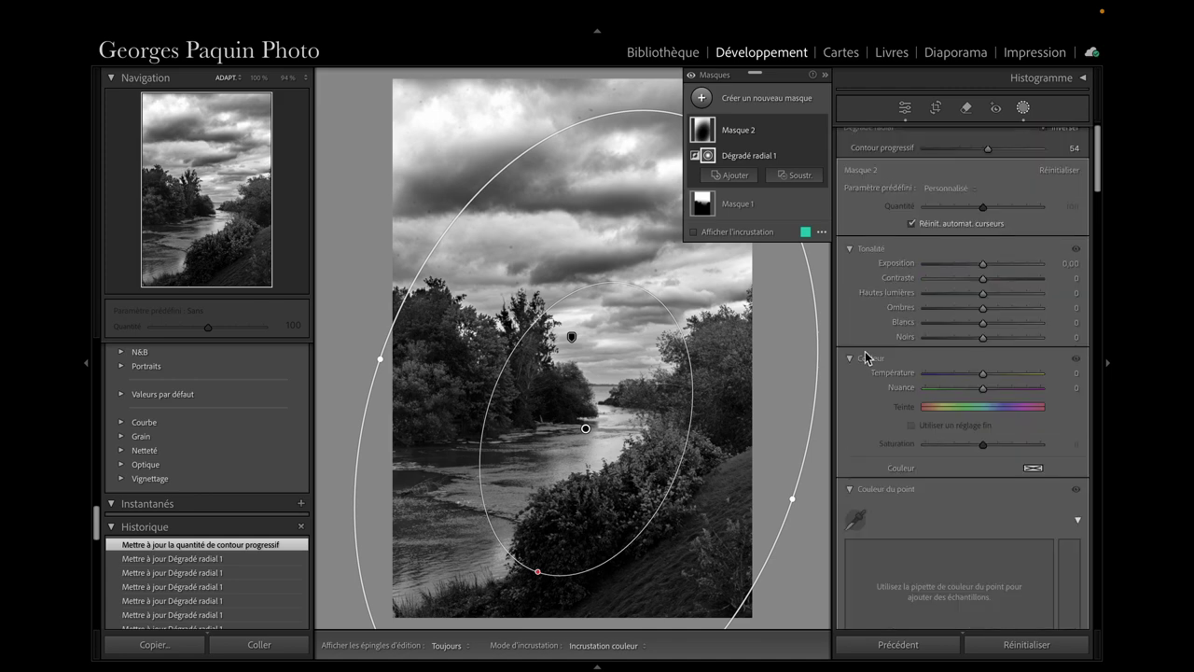
click(984, 265)
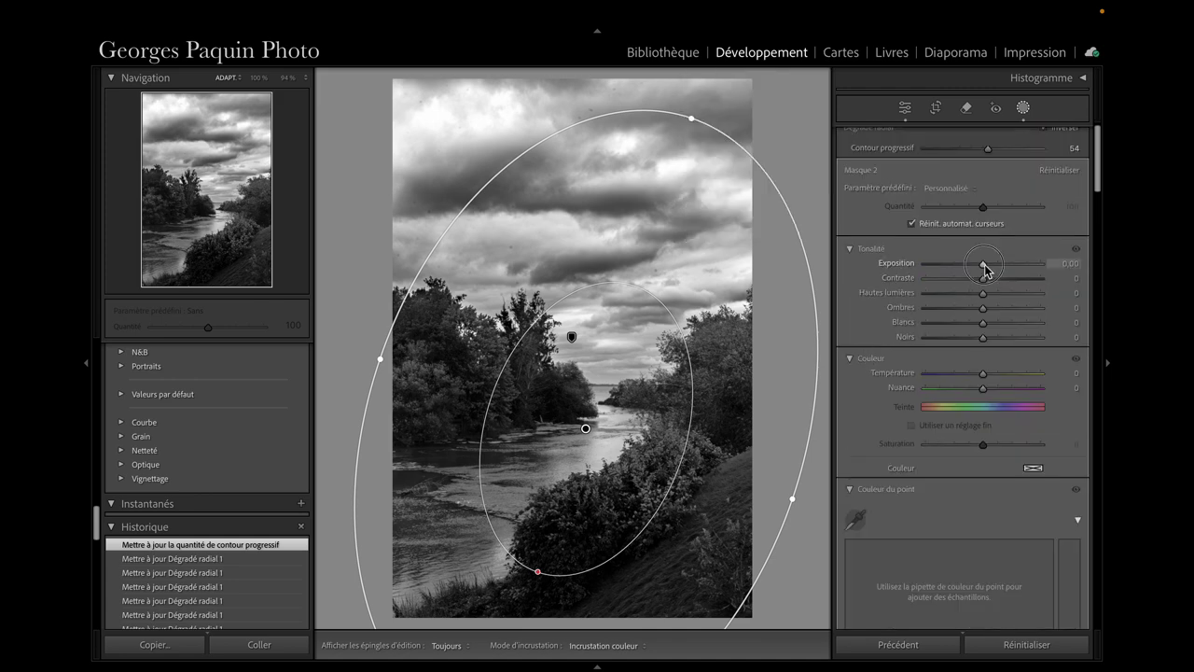
drag(984, 265, 977, 270)
- Pull the midtones down on Masque 2's point curve and set Noirs to -14
scroll(861, 342, down, 5)
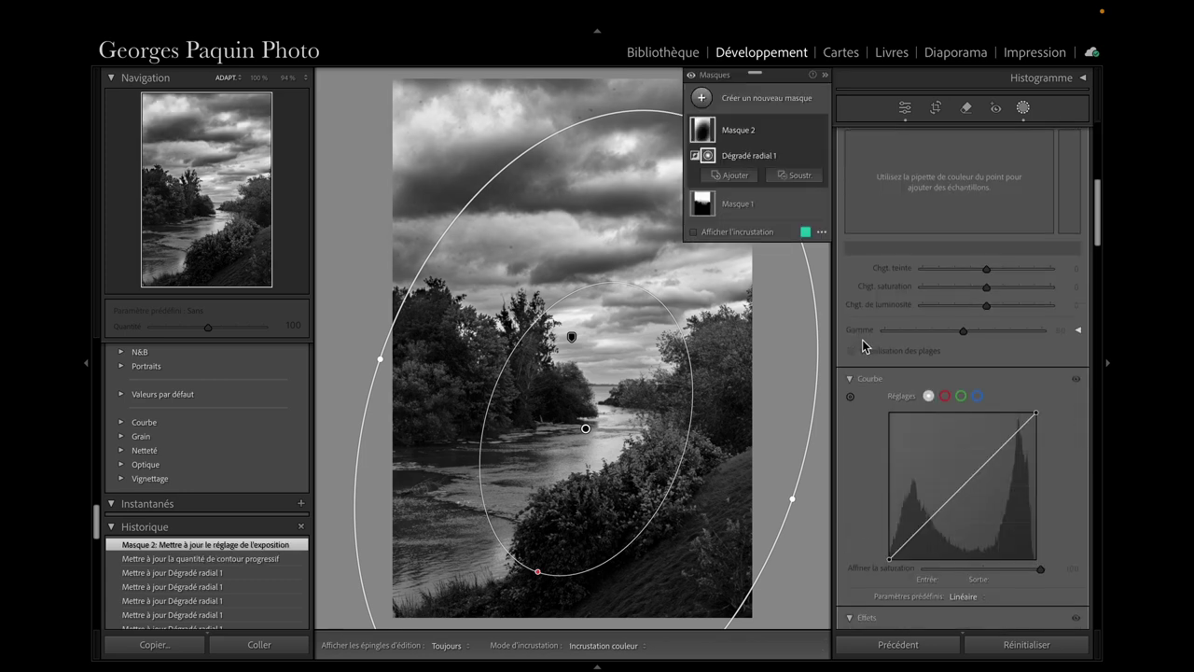
scroll(862, 341, down, 2)
scroll(862, 341, down, 5)
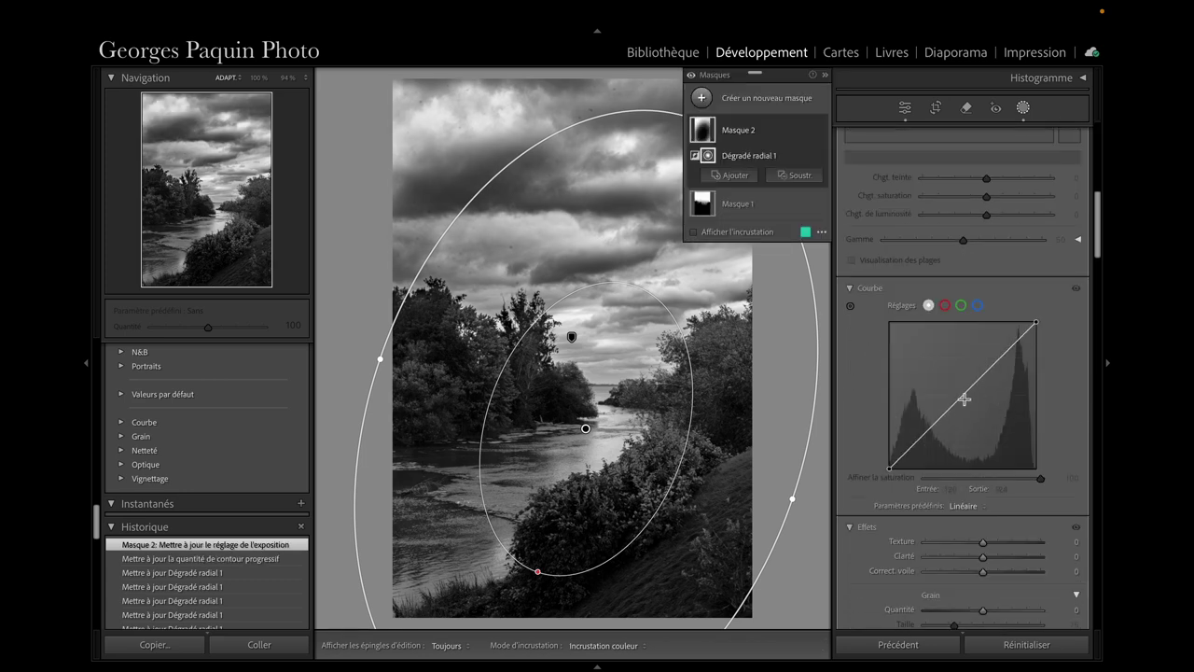
drag(963, 399, 972, 410)
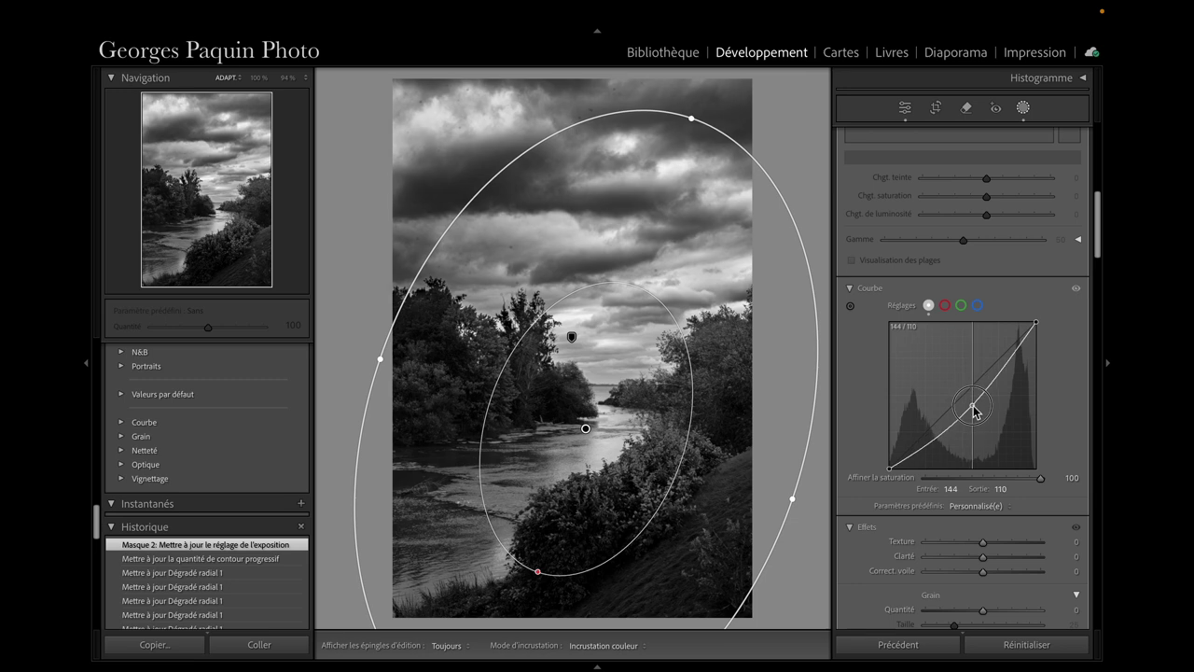
drag(973, 410, 976, 413)
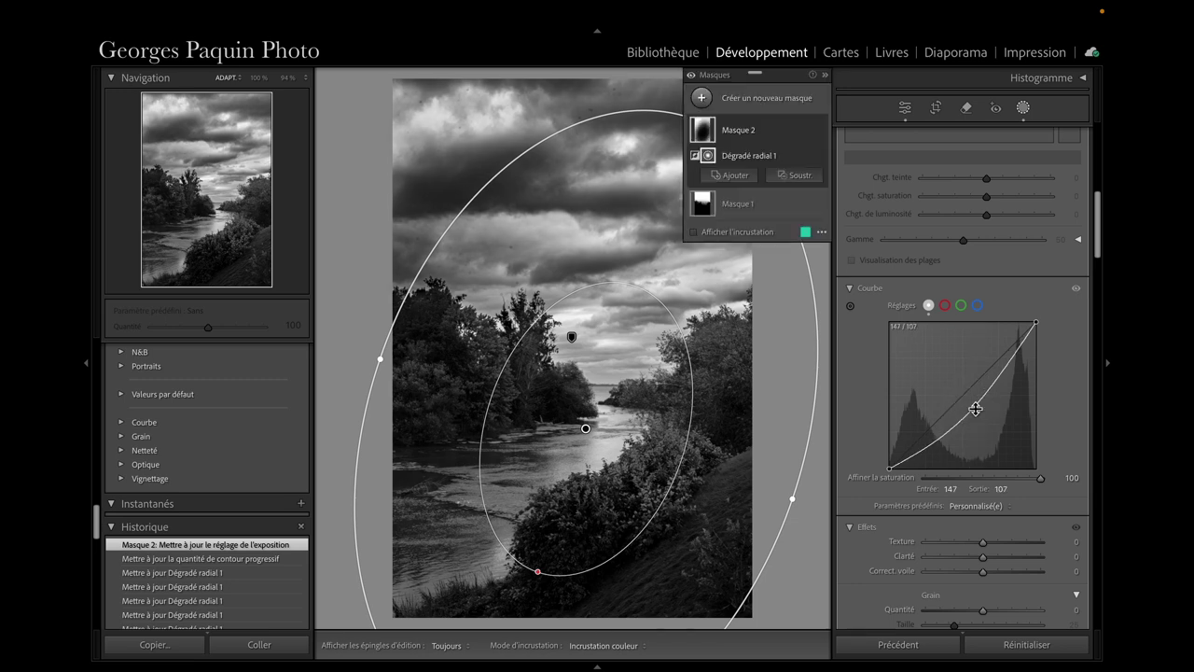
scroll(929, 312, up, 10)
scroll(931, 322, up, 1)
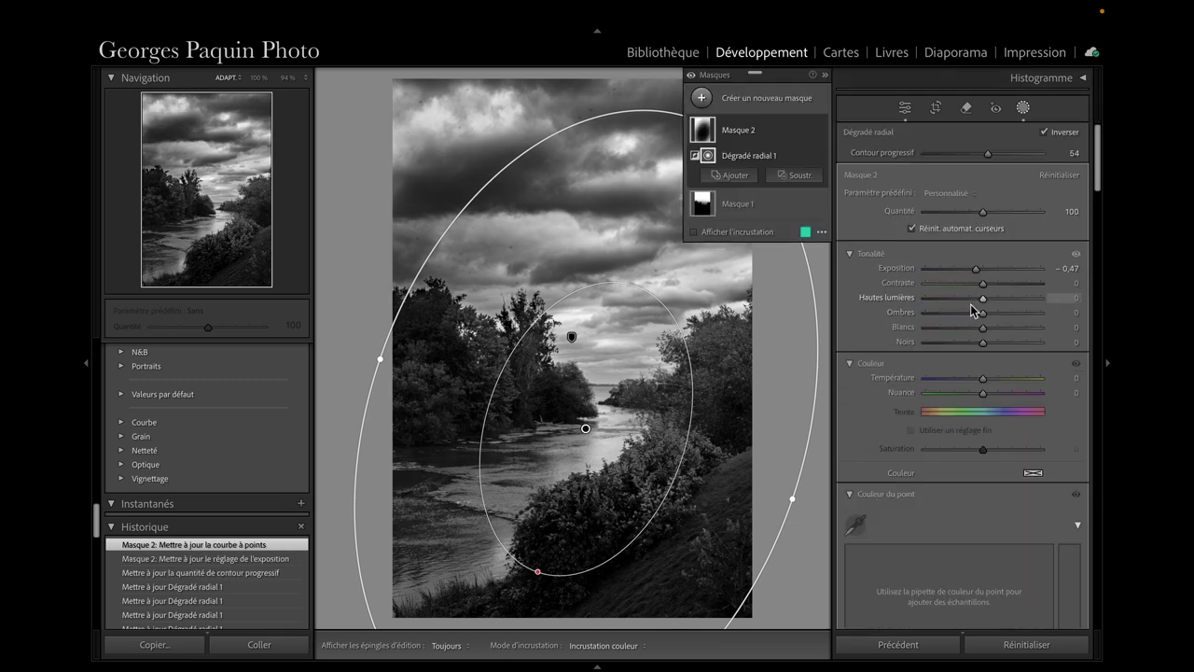
drag(987, 351, 975, 354)
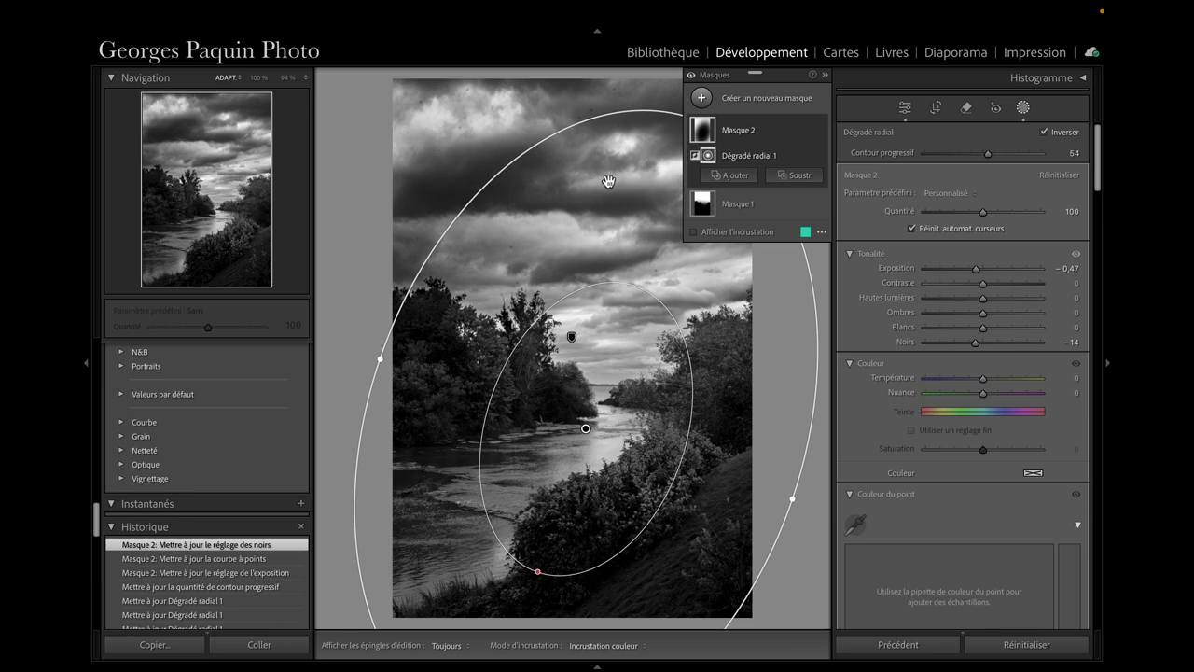
- Subtract a Plage de luminance from Masque 2 with its lower limit at 60
click(801, 180)
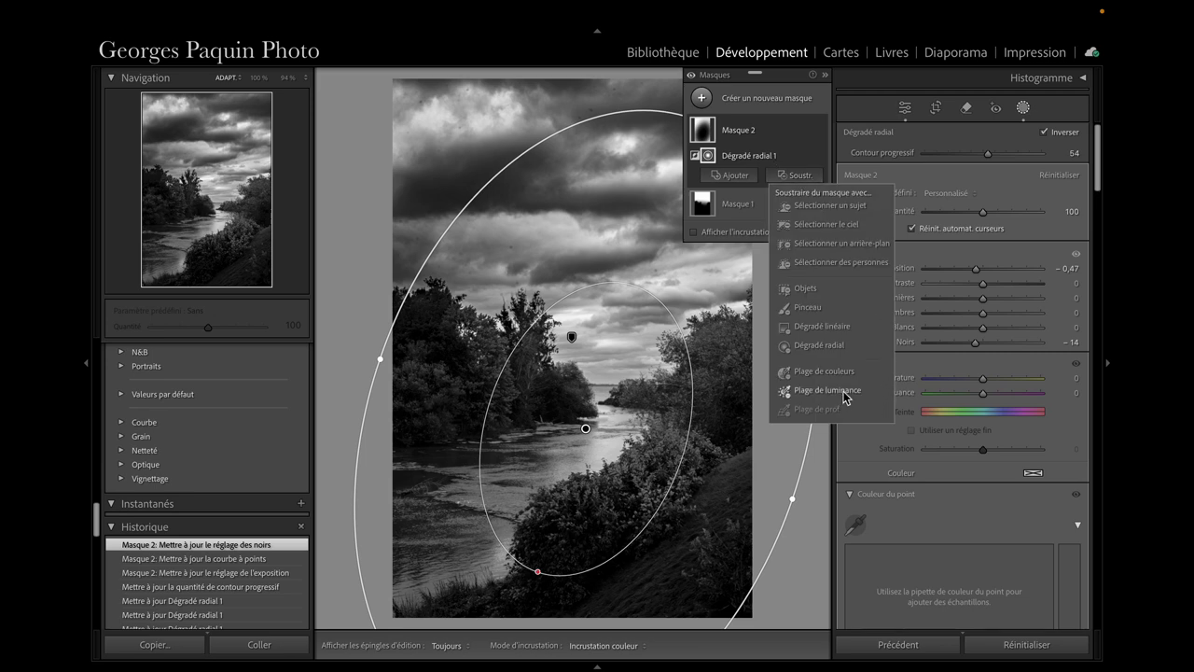
click(825, 390)
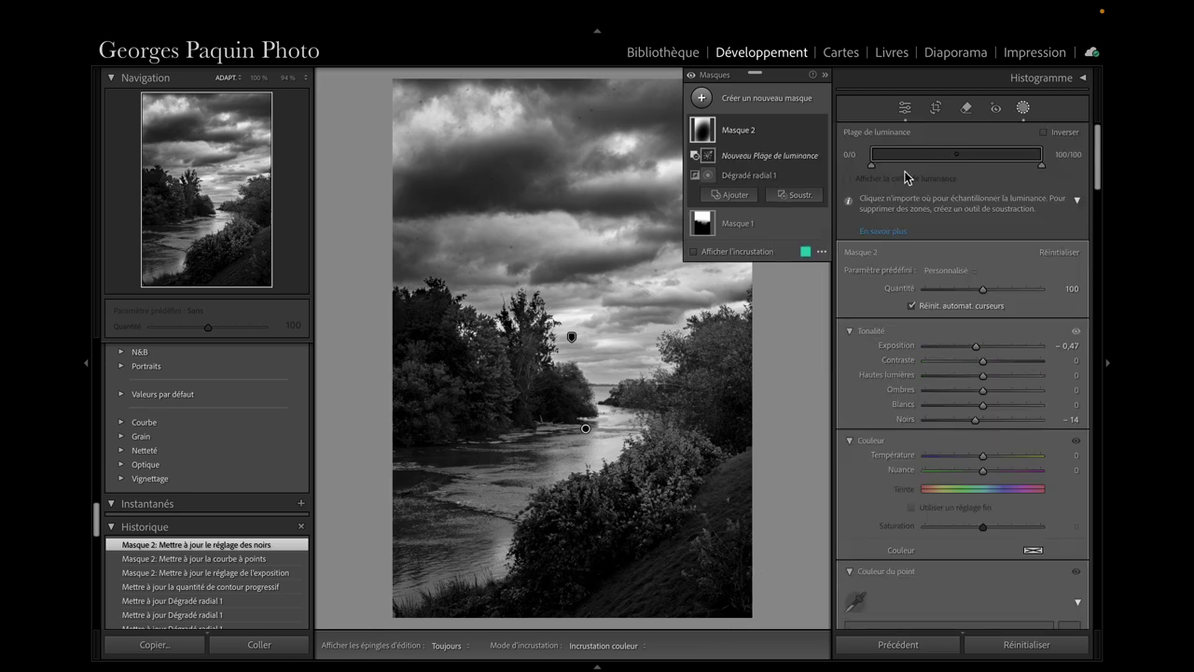
key(o)
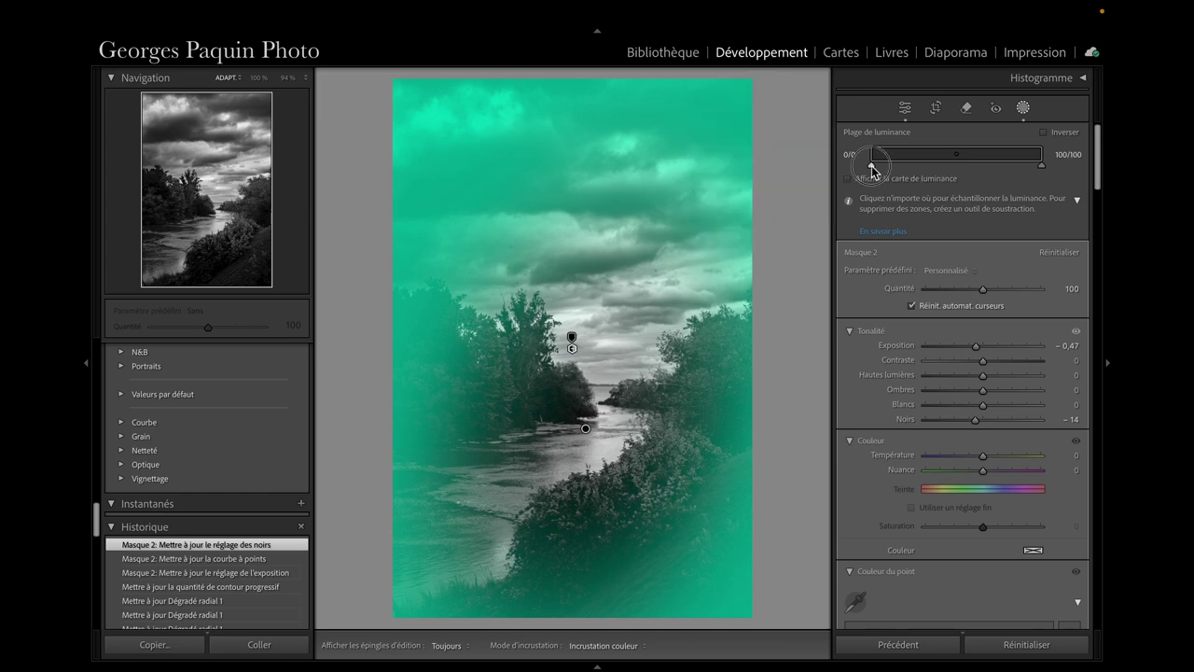
mouse_move(872, 165)
mouse_down()
mouse_move(1013, 177)
mouse_move(1022, 156)
mouse_move(1033, 165)
mouse_move(975, 168)
mouse_up()
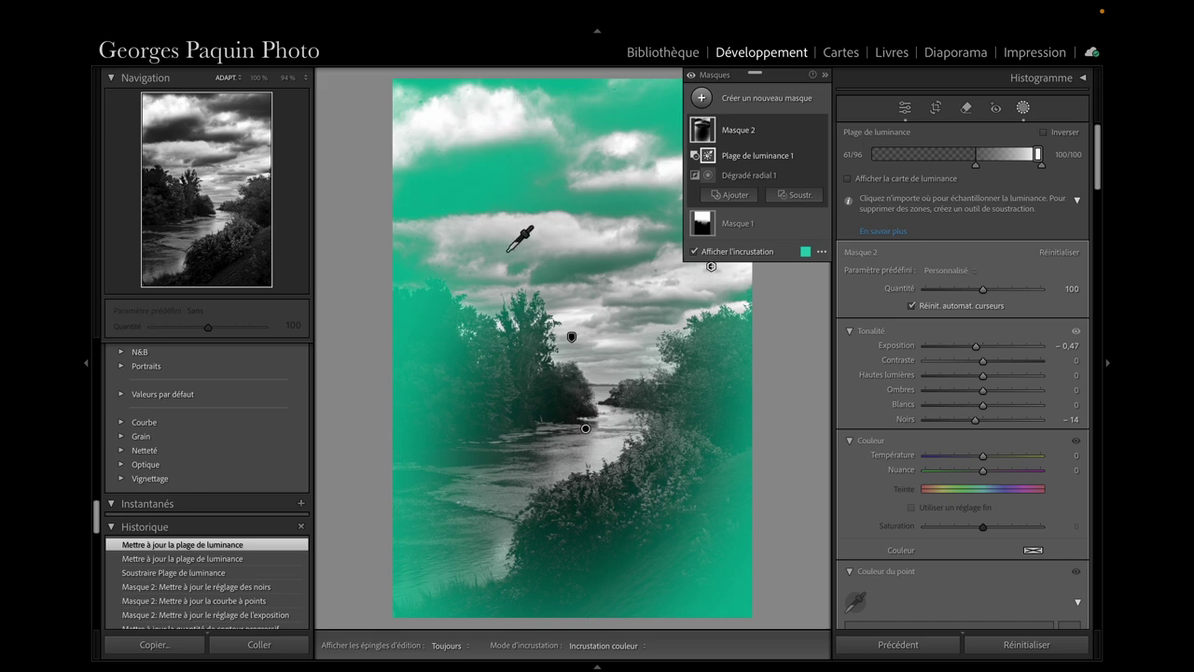
click(976, 167)
drag(980, 173, 975, 173)
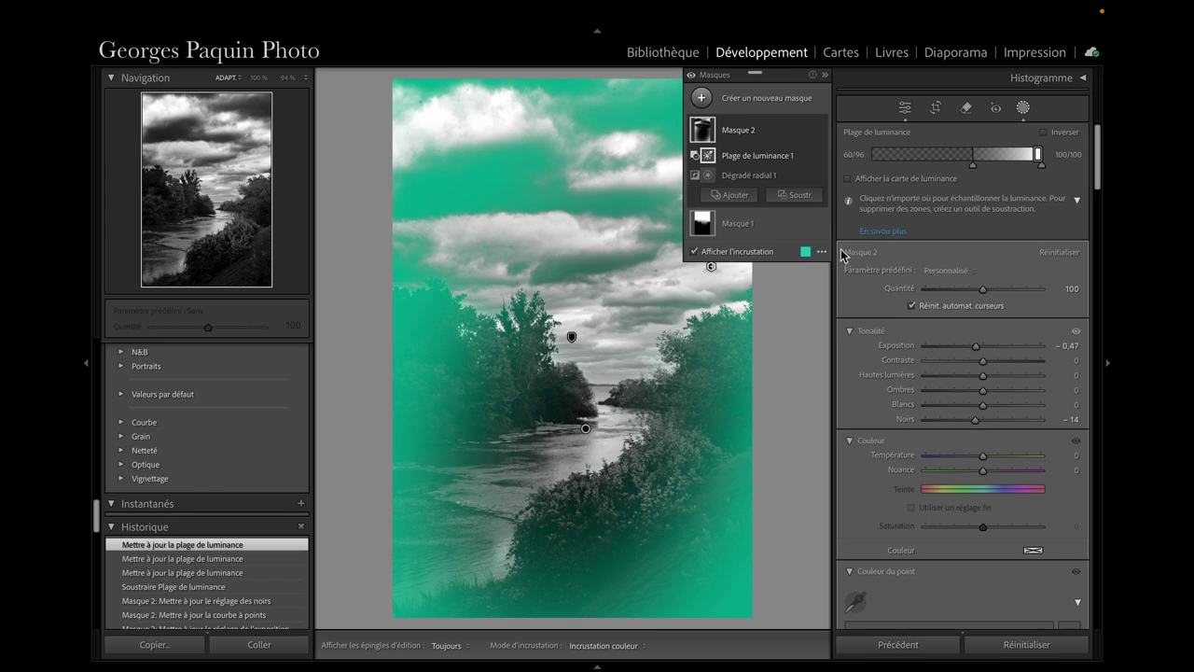
key(o)
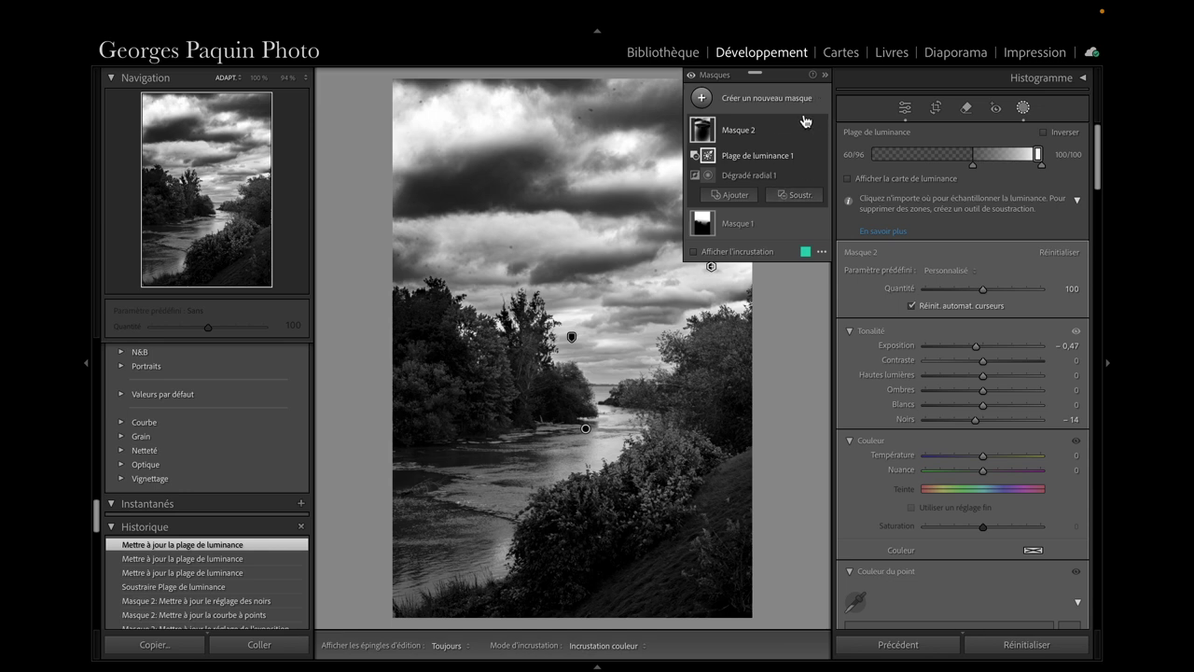
- Close Masking and scroll the Develop panels down to the neutral Color Grading wheels
click(905, 108)
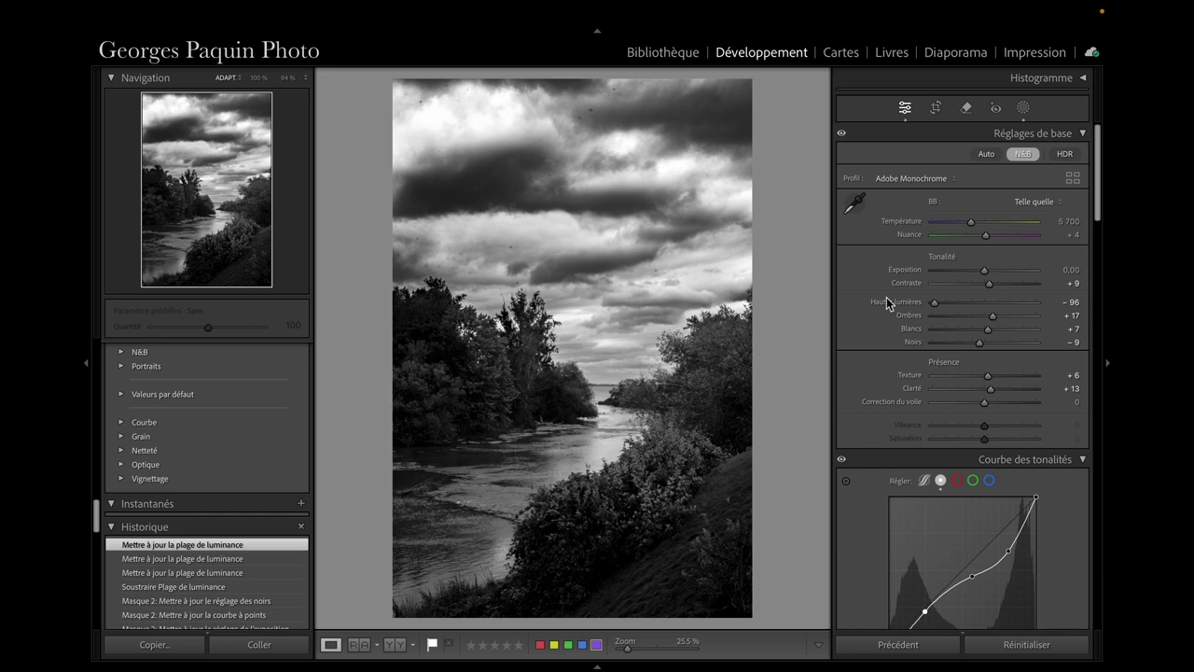
scroll(845, 343, down, 3)
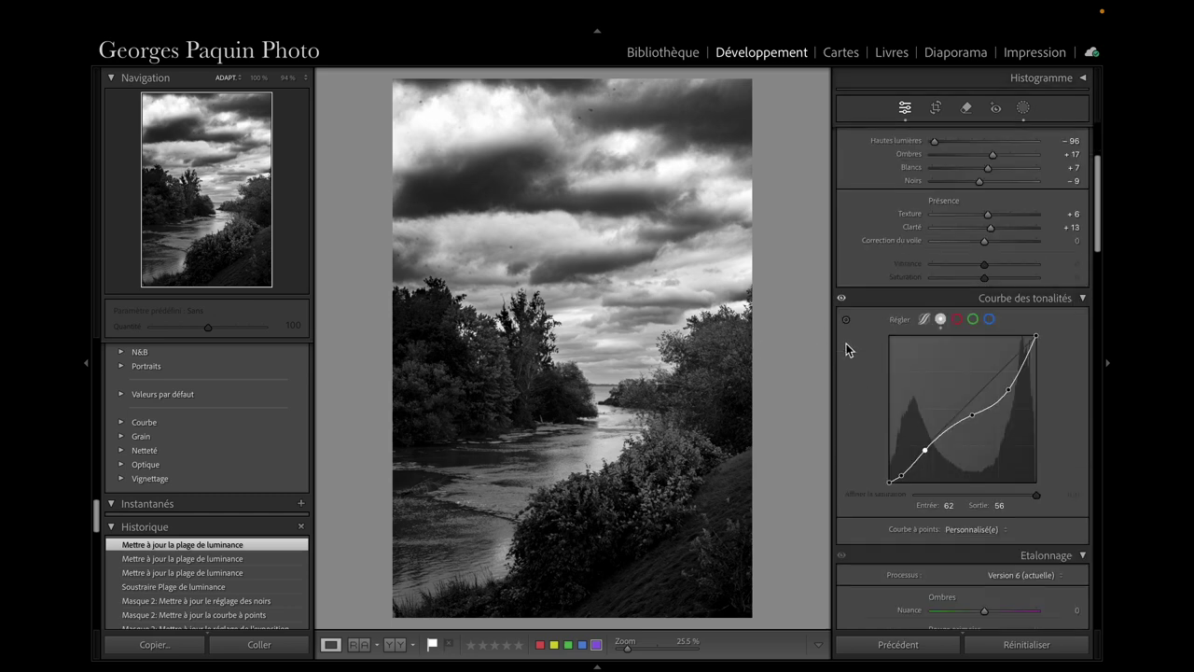
scroll(846, 343, down, 3)
scroll(846, 343, down, 3)
scroll(846, 343, down, 3)
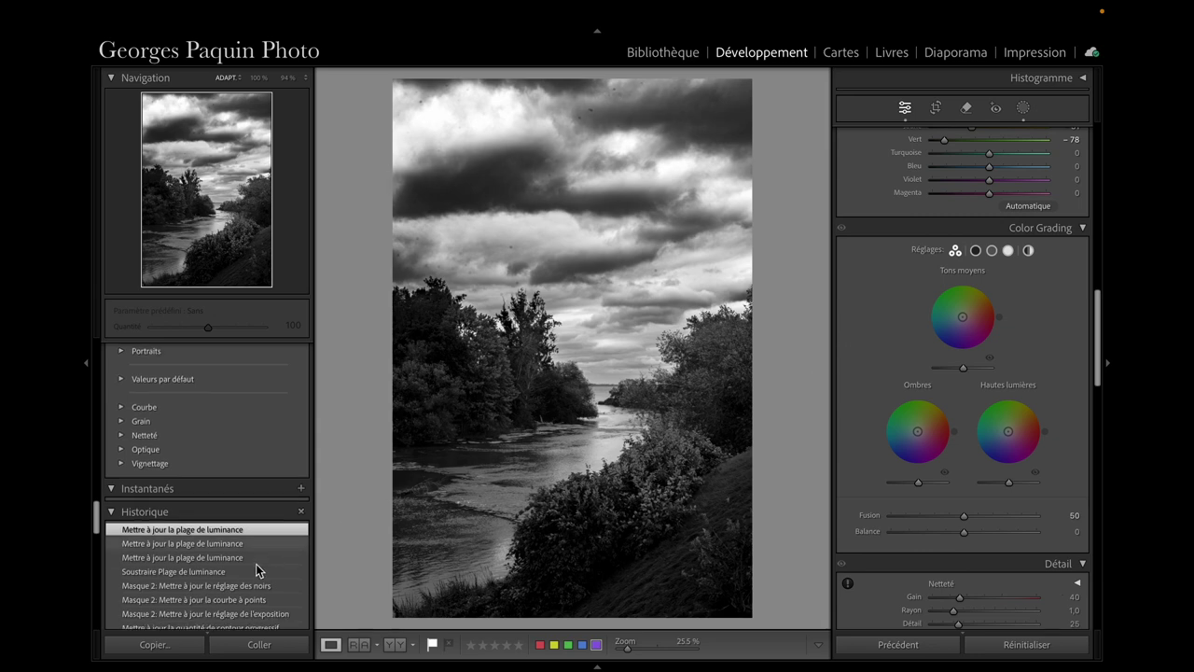
- Preview the earlier Clarté state in the edit history
scroll(256, 563, down, 5)
click(256, 563)
scroll(255, 563, down, 3)
scroll(256, 563, down, 3)
click(256, 563)
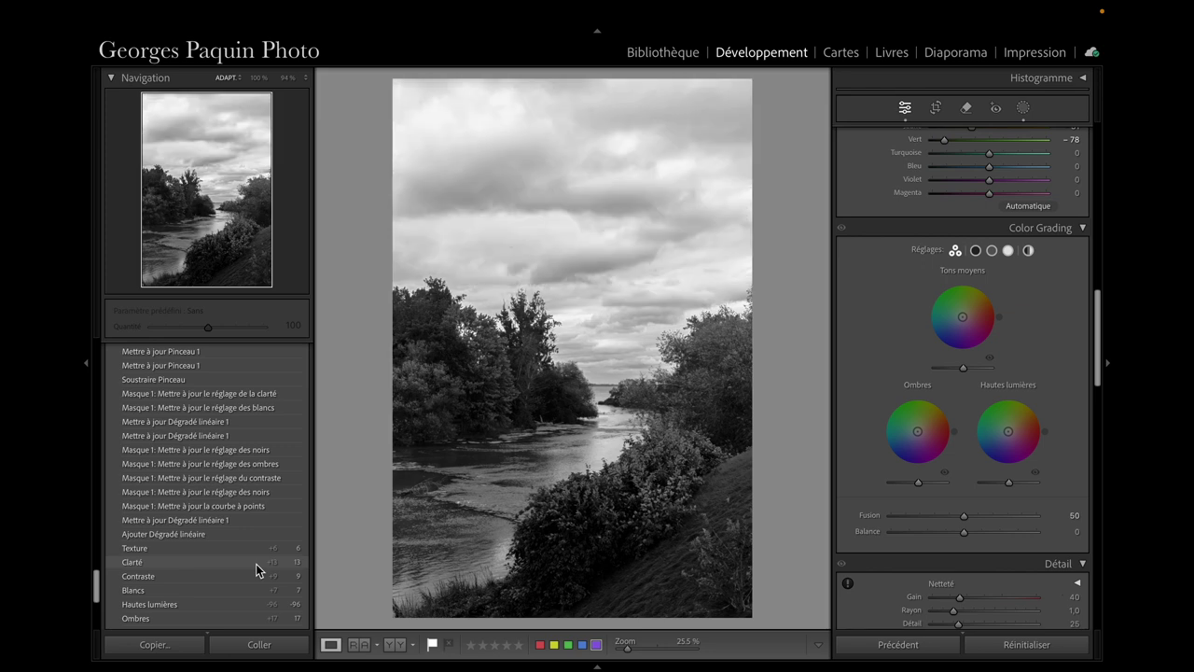
- Scroll through the Mes présets presets to preview looks on the photo
scroll(255, 563, up, 5)
scroll(255, 564, up, 5)
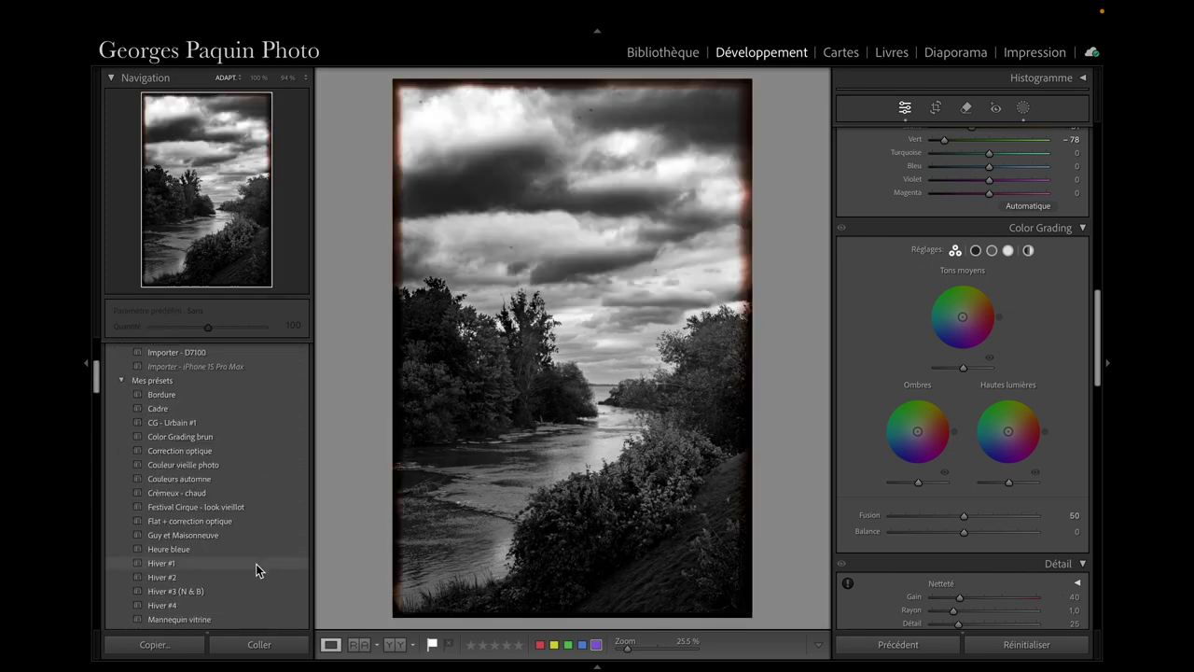
scroll(256, 563, down, 5)
scroll(256, 563, down, 3)
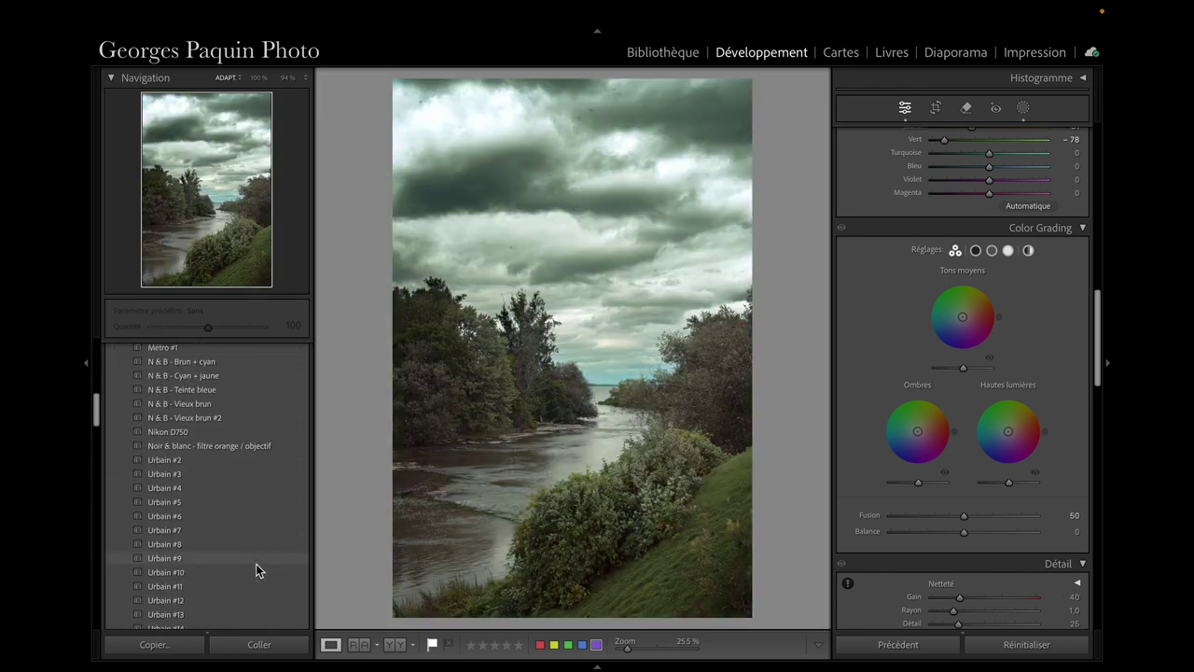
scroll(256, 563, down, 3)
scroll(256, 563, up, 5)
scroll(256, 563, up, 3)
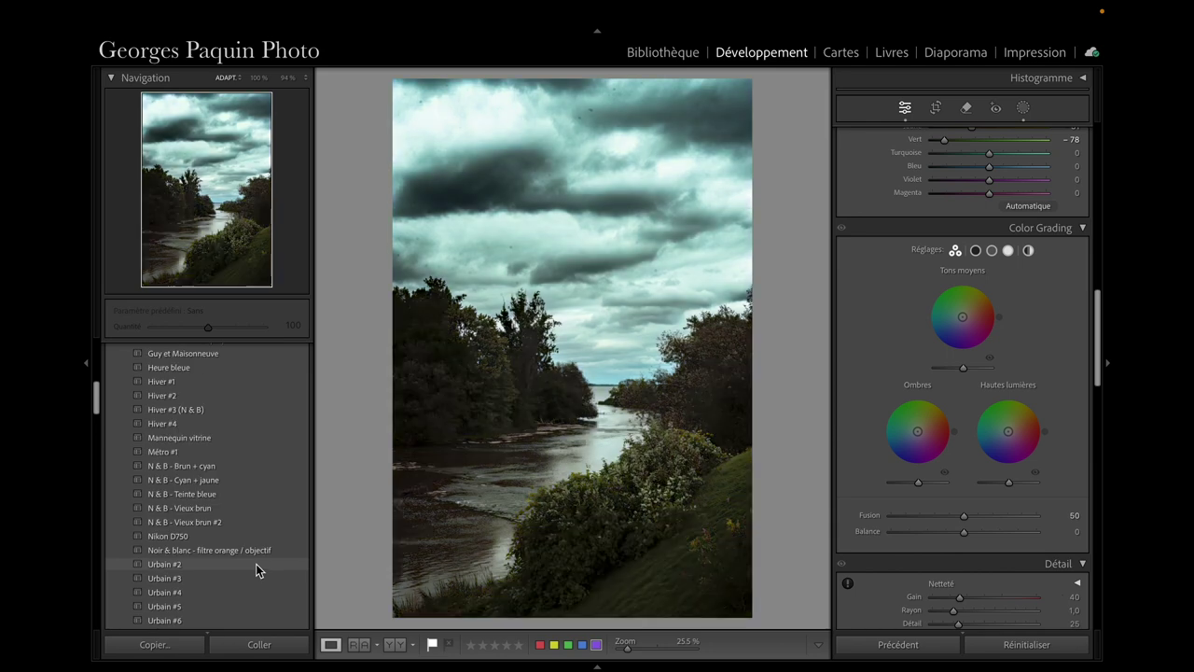
- Apply 'N & B - Brun + cyan', inspect its Shadows/Midtones/Highlights tints, and set Quantité to 68
click(217, 467)
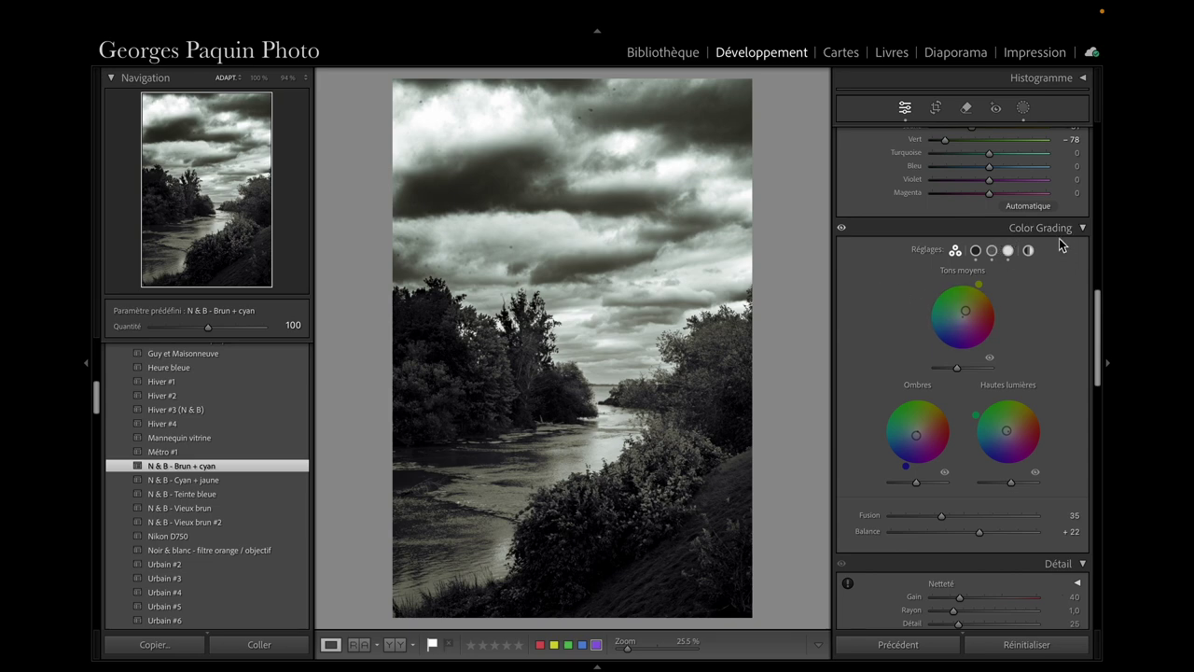
click(975, 252)
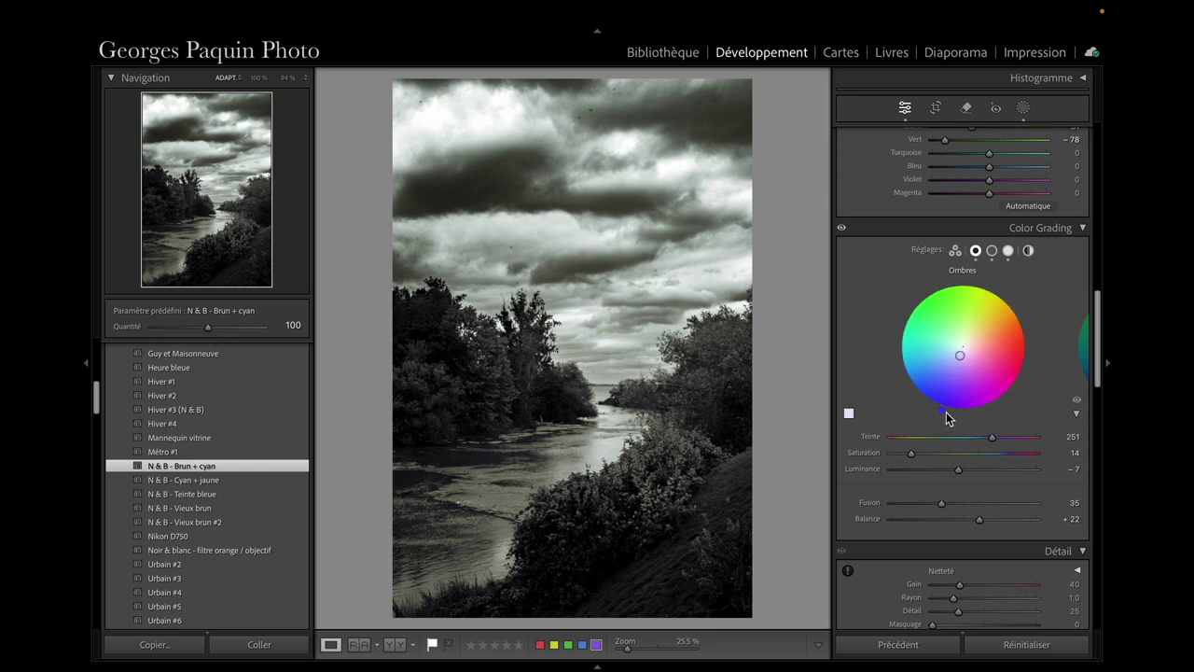
click(992, 252)
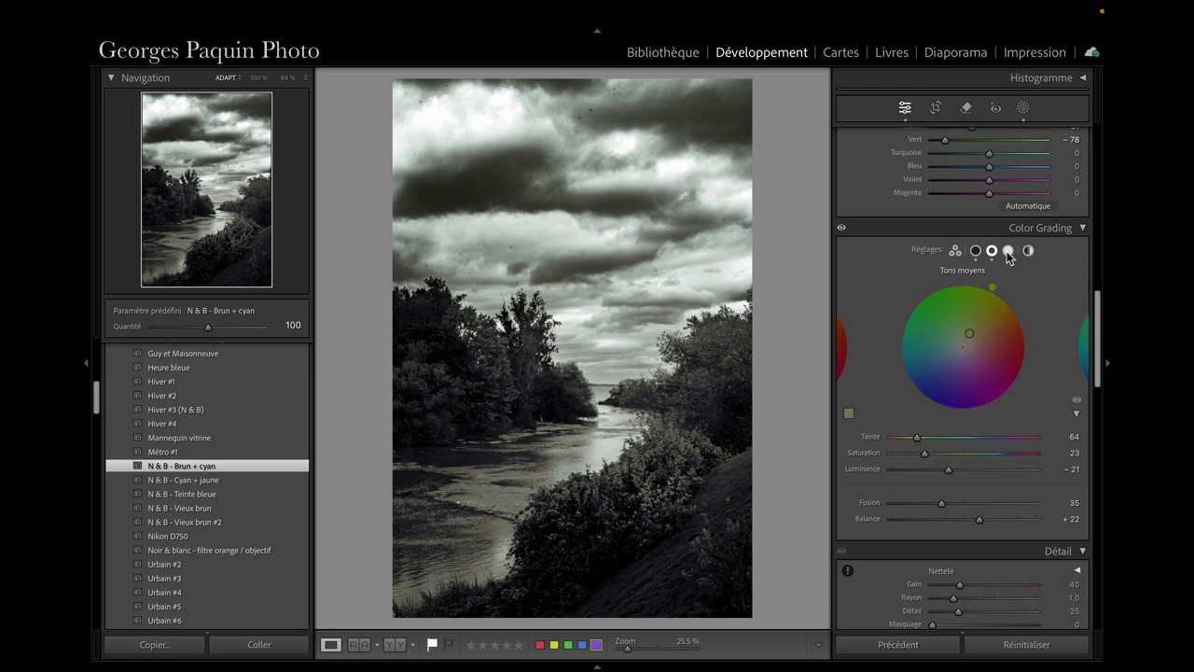
click(1007, 252)
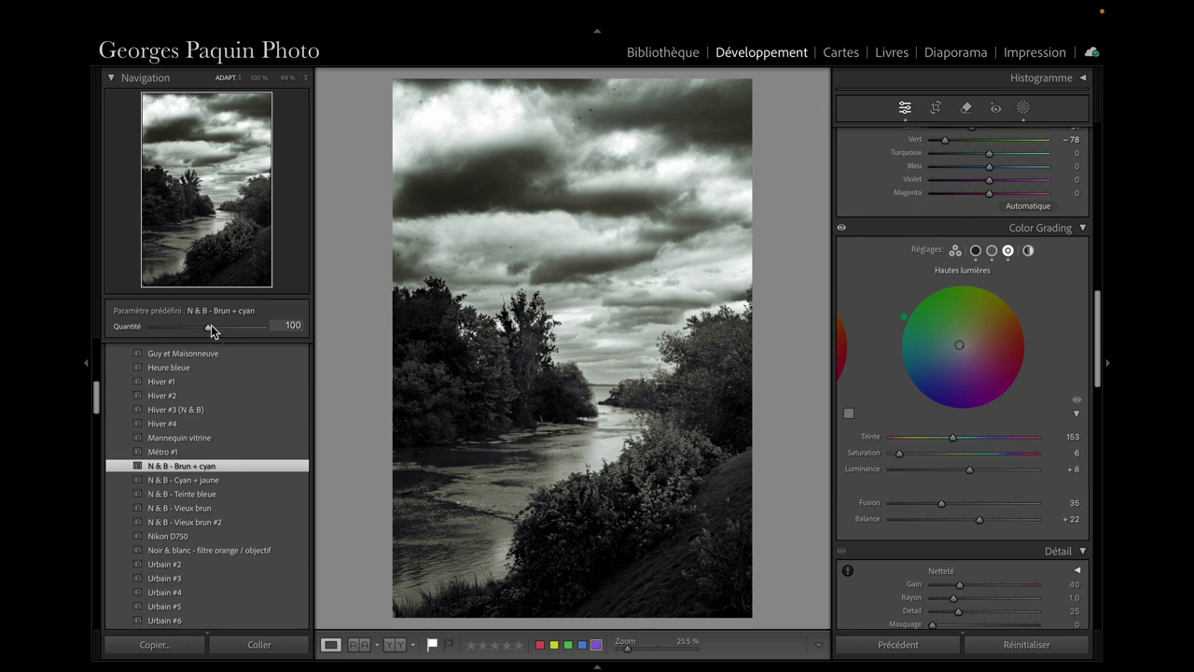
drag(209, 334, 192, 340)
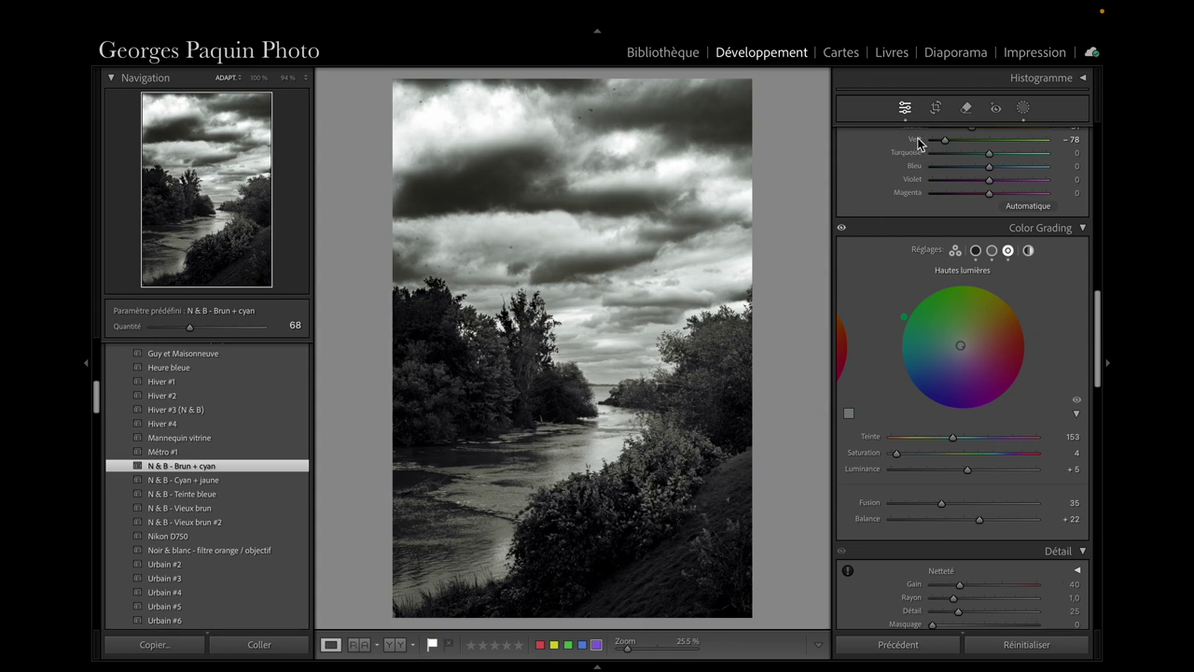
- Crop to the 4 x 5 / 8 x 10 ratio, shifting the photo upward within the frame
click(935, 107)
click(1038, 160)
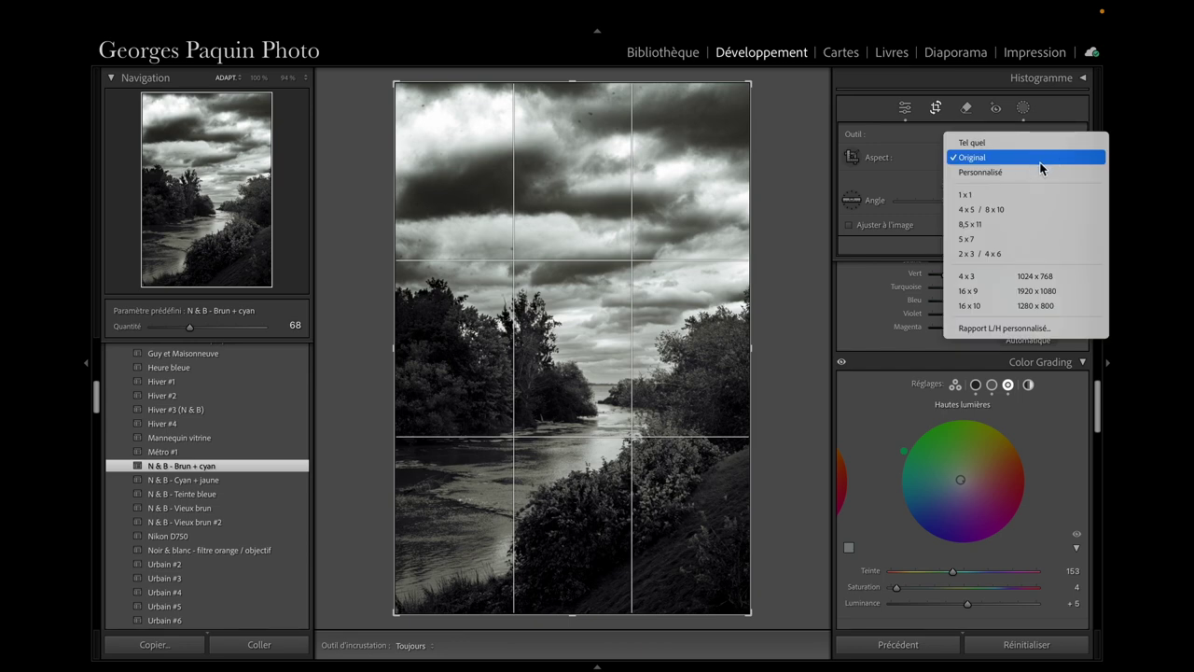
click(996, 209)
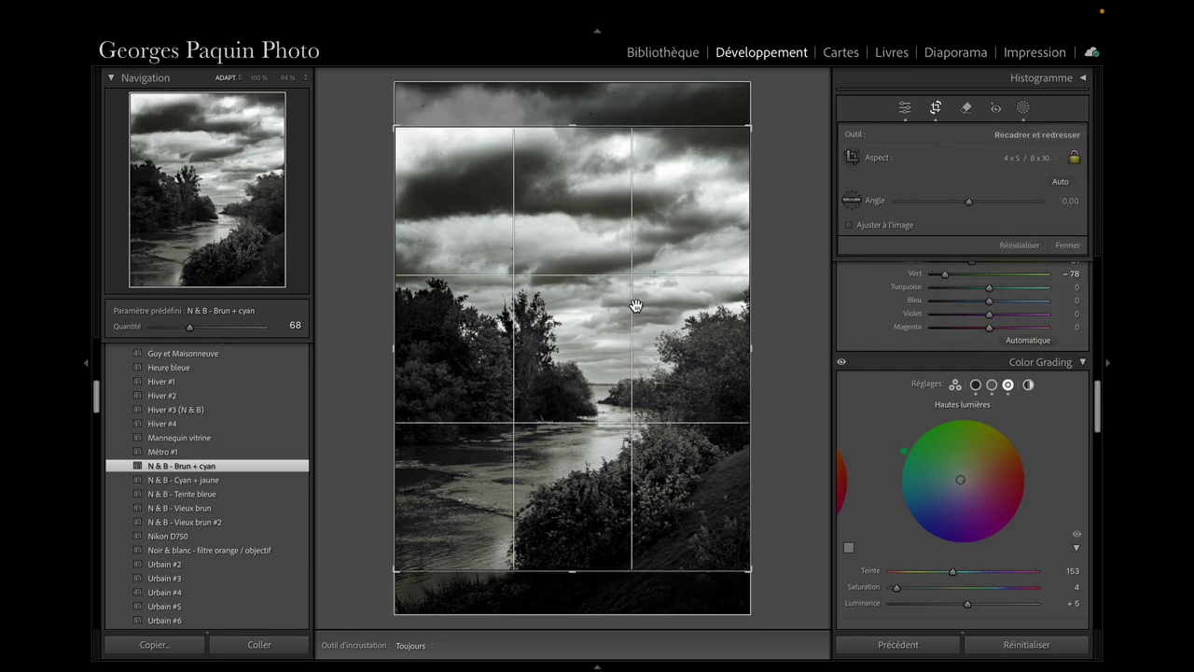
drag(634, 307, 633, 288)
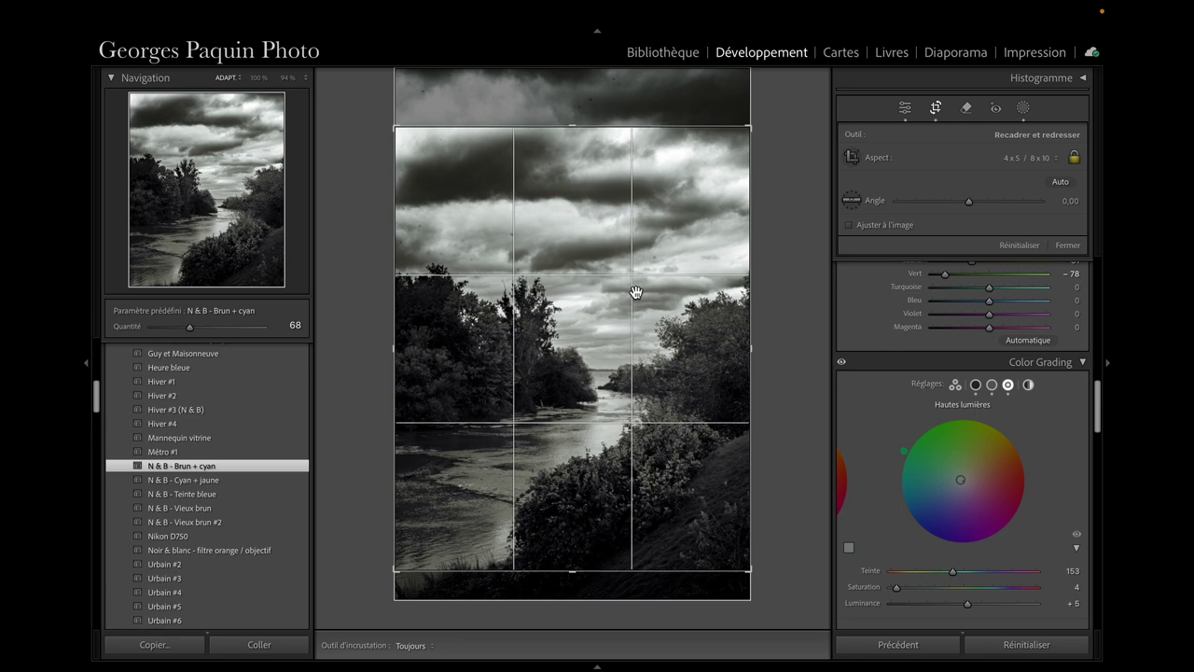
- Apply the crop, then add a post-crop vignette: Gain -14, Milieu 55, Arrondi -46, Contour progressif 74, Hautes lumières 97
click(1065, 245)
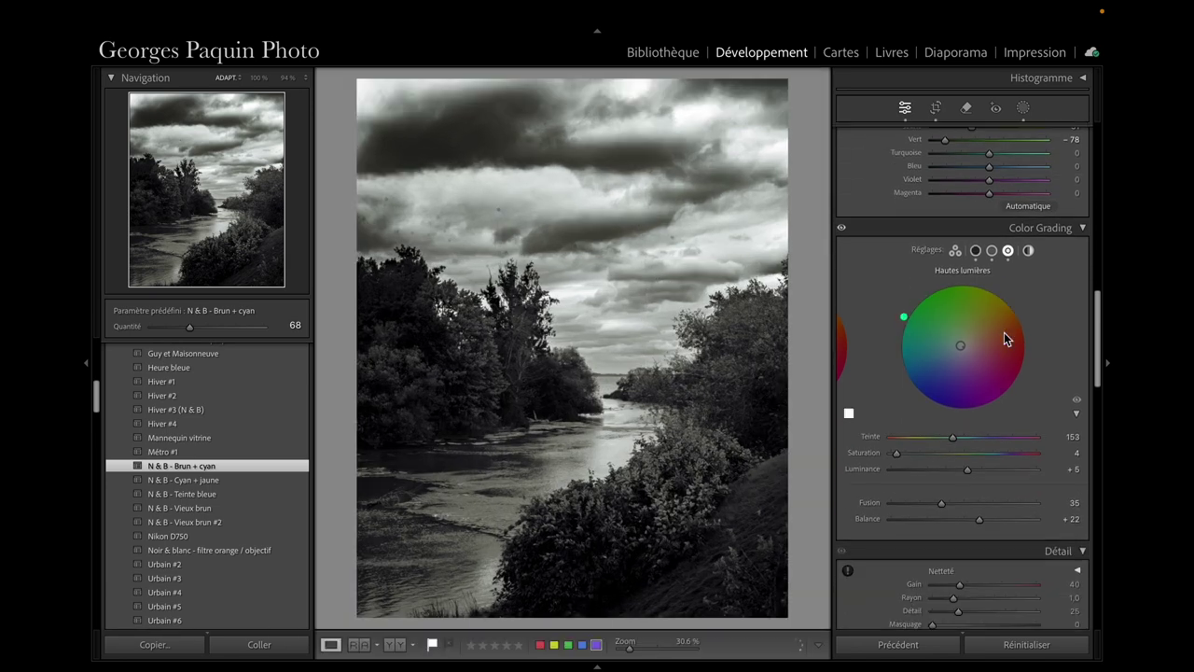
scroll(886, 373, down, 10)
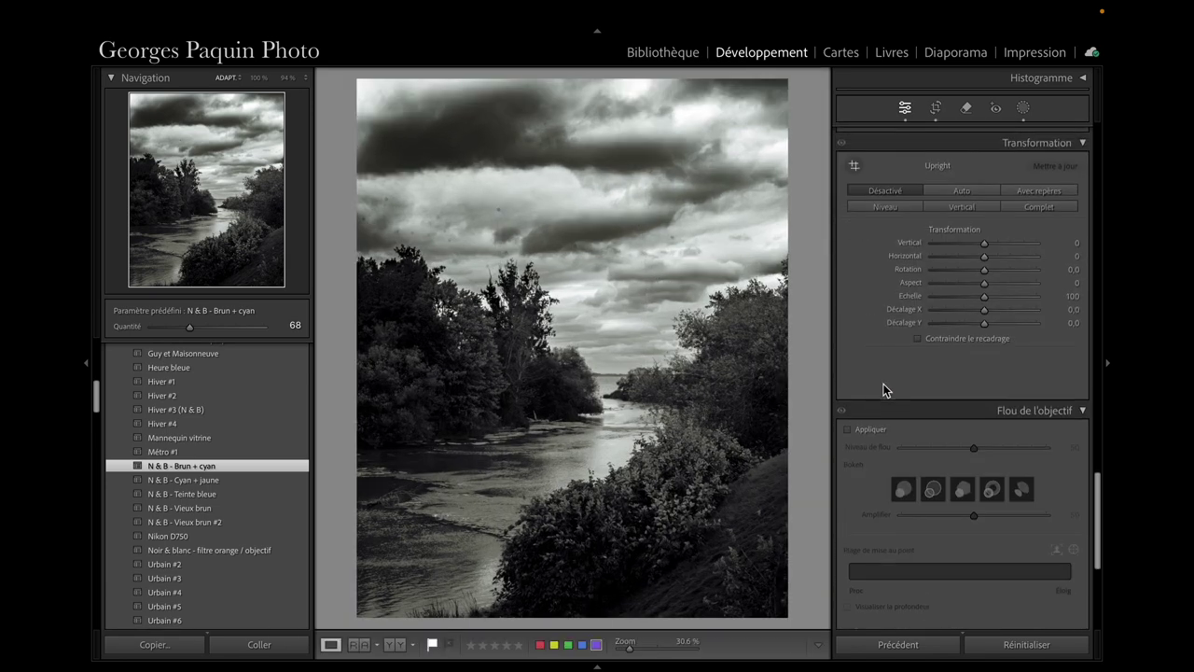
scroll(883, 383, down, 5)
scroll(884, 392, down, 3)
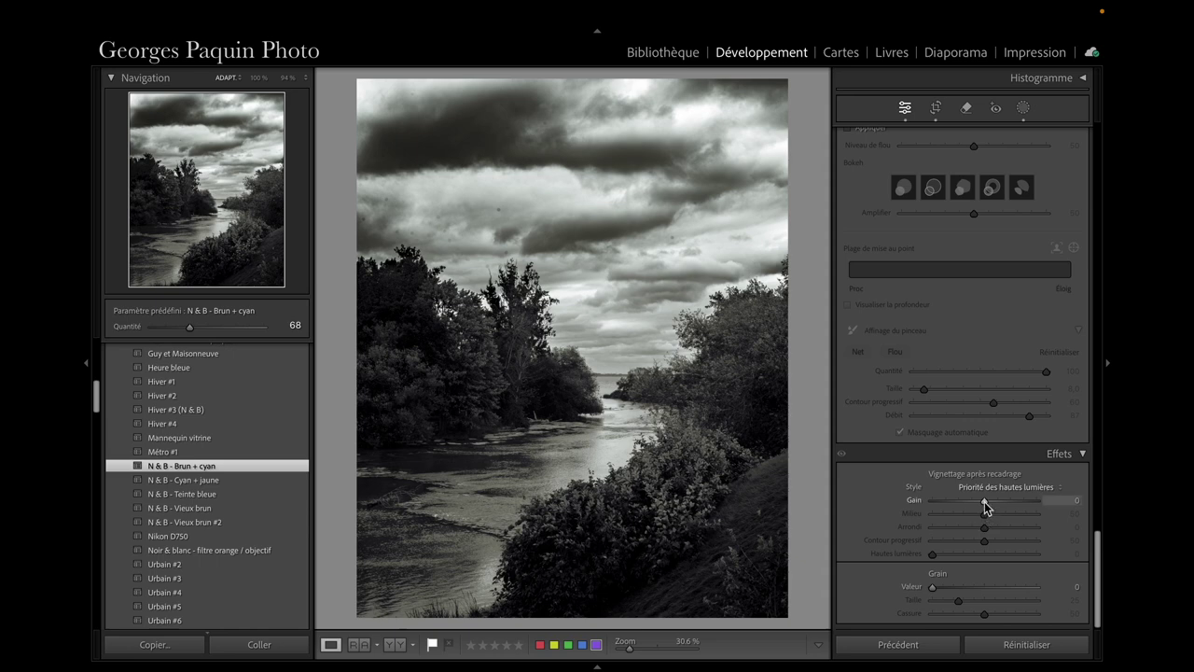
mouse_move(985, 505)
mouse_down()
mouse_move(962, 529)
mouse_move(1010, 543)
mouse_move(990, 514)
mouse_up()
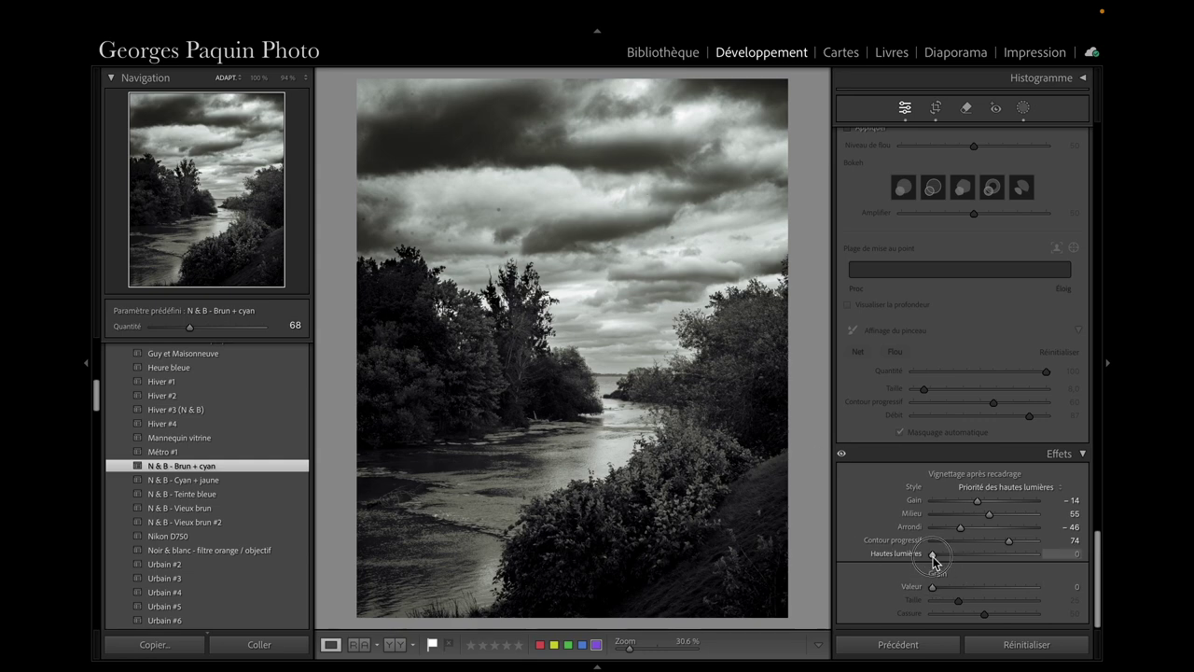
mouse_move(932, 555)
mouse_down()
mouse_move(1017, 567)
mouse_move(914, 567)
mouse_up()
mouse_move(933, 556)
mouse_down()
mouse_move(1063, 571)
mouse_move(1033, 571)
mouse_up()
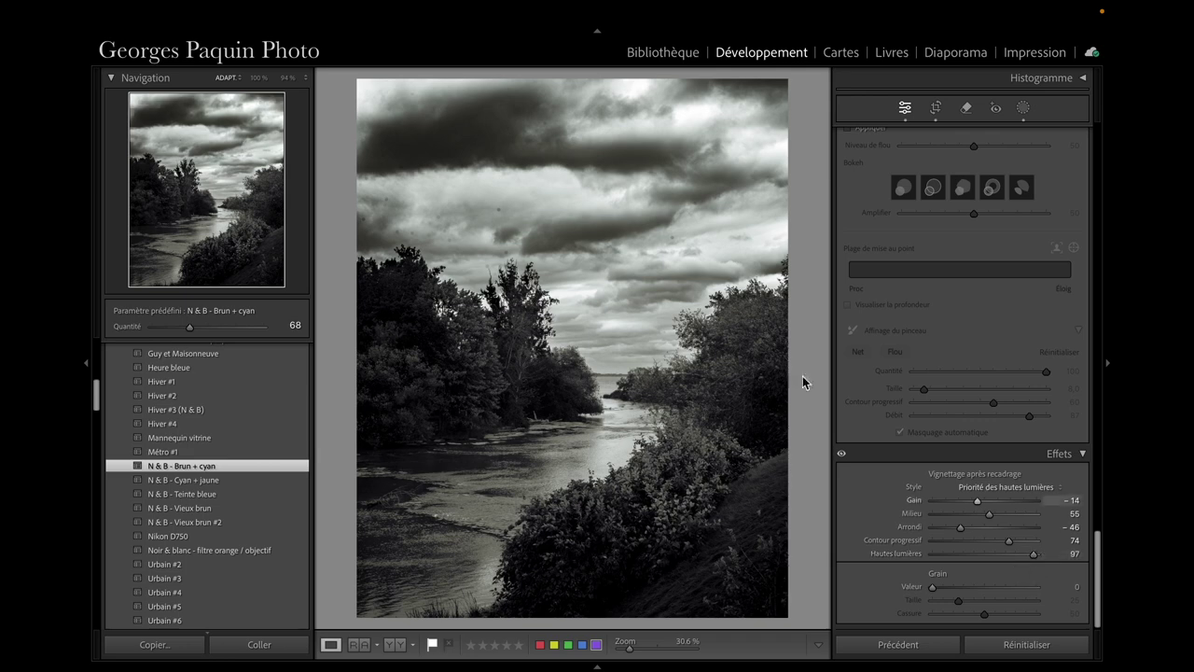